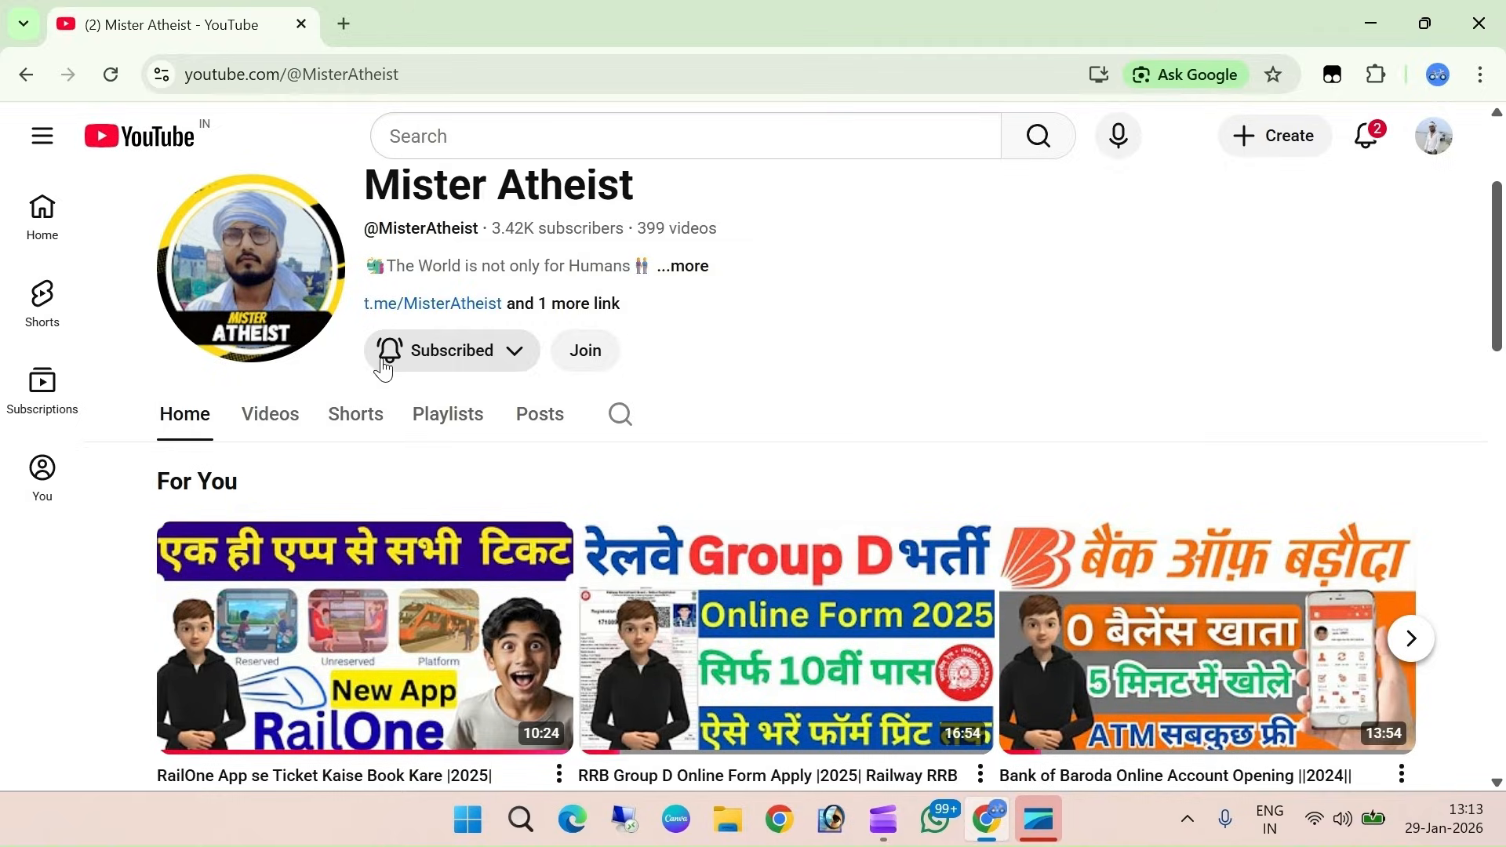
# Open a new browser tab beside the YouTube channel page, showing Google's start page
pyautogui.hotkey('ctrl', 't')
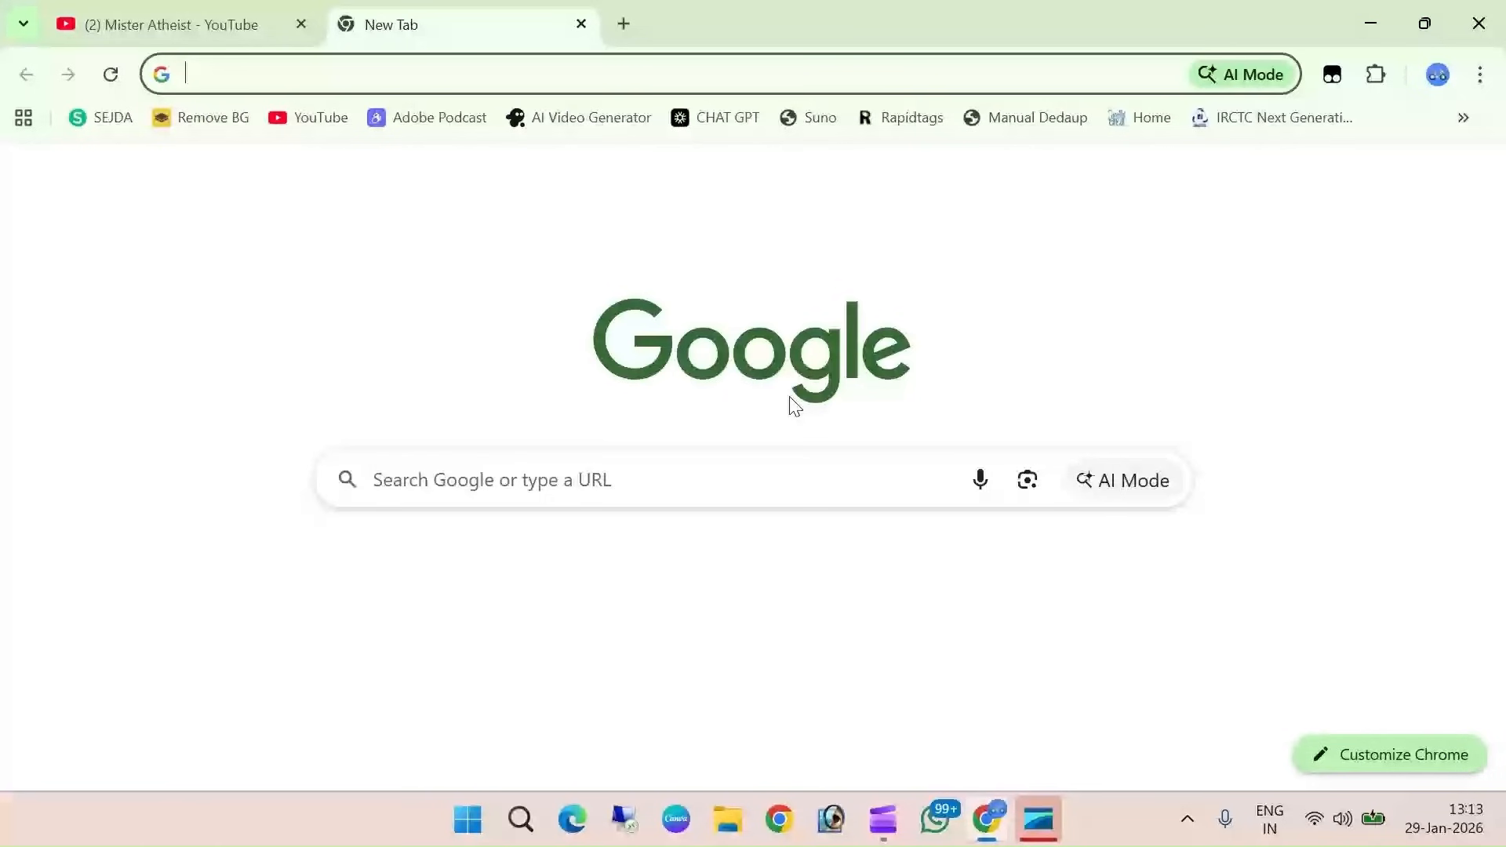
# Search Google for 'nbpdcl', correcting the misspelled query first
pyautogui.click(389, 482)
pyautogui.write('sopdcl')
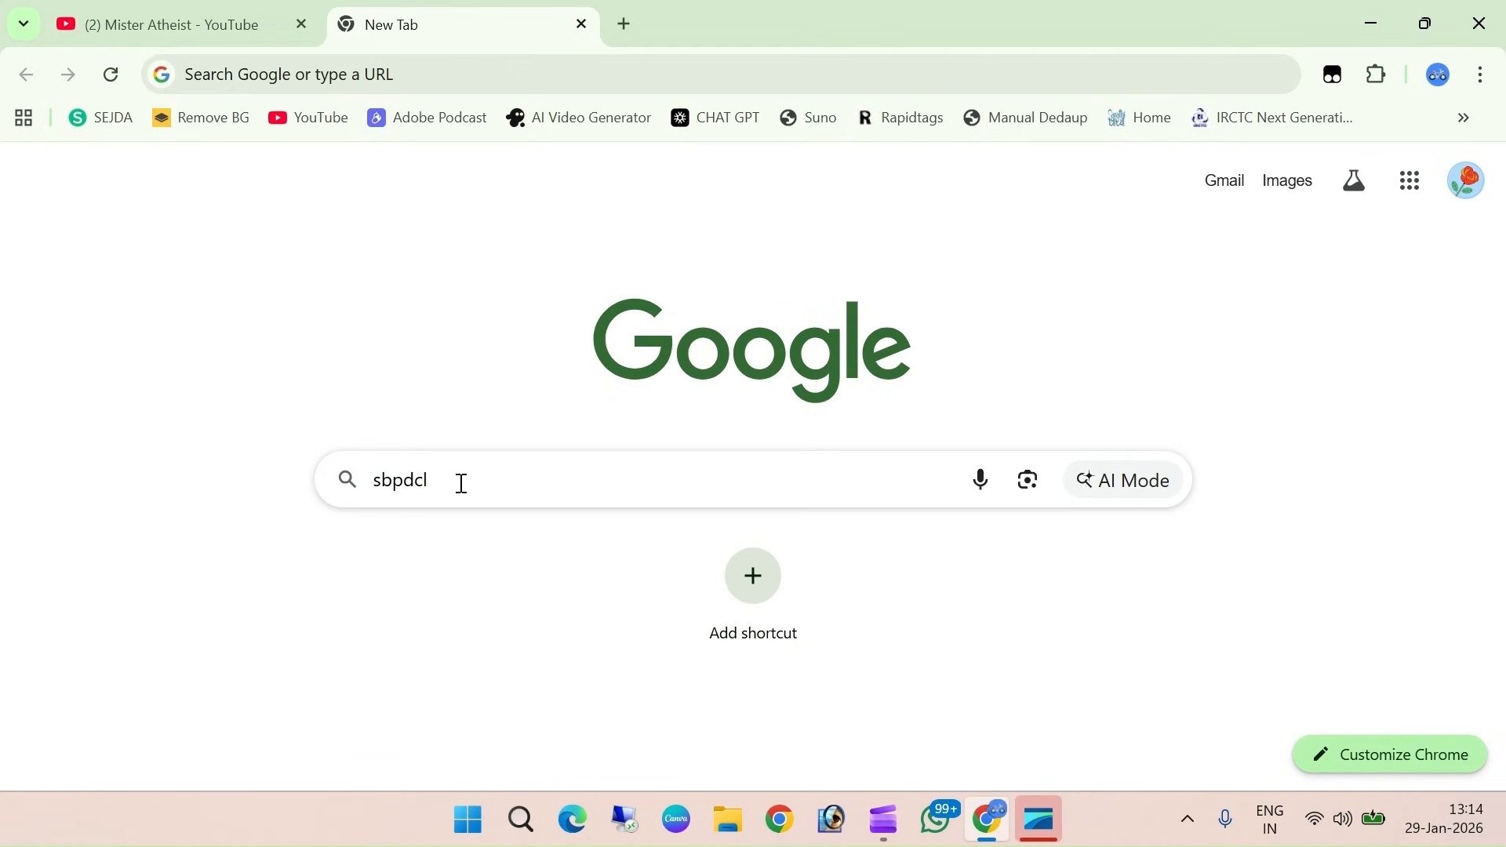
pyautogui.click(382, 482)
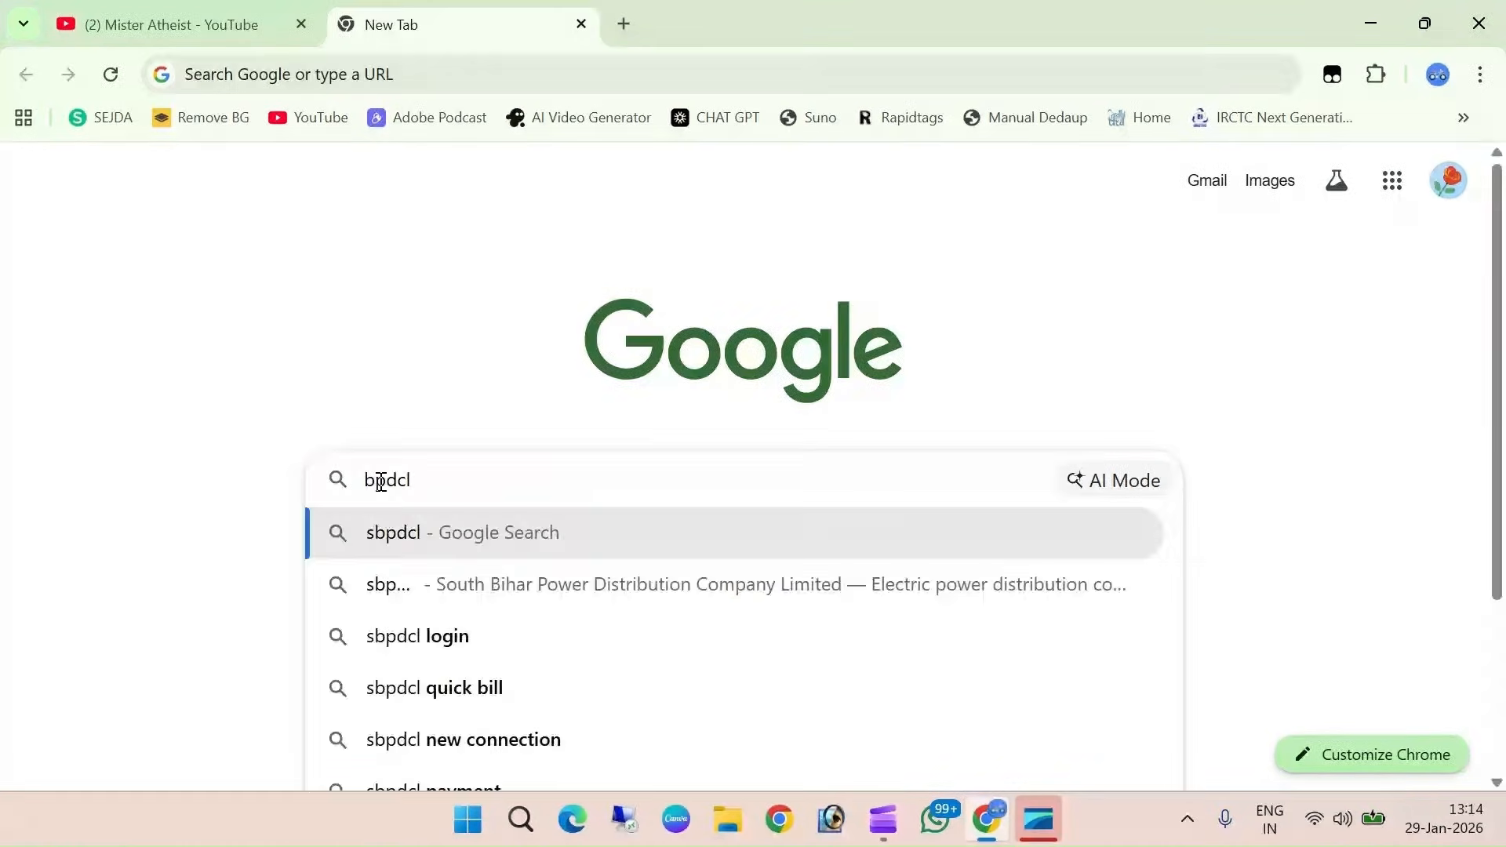
pyautogui.write('n')
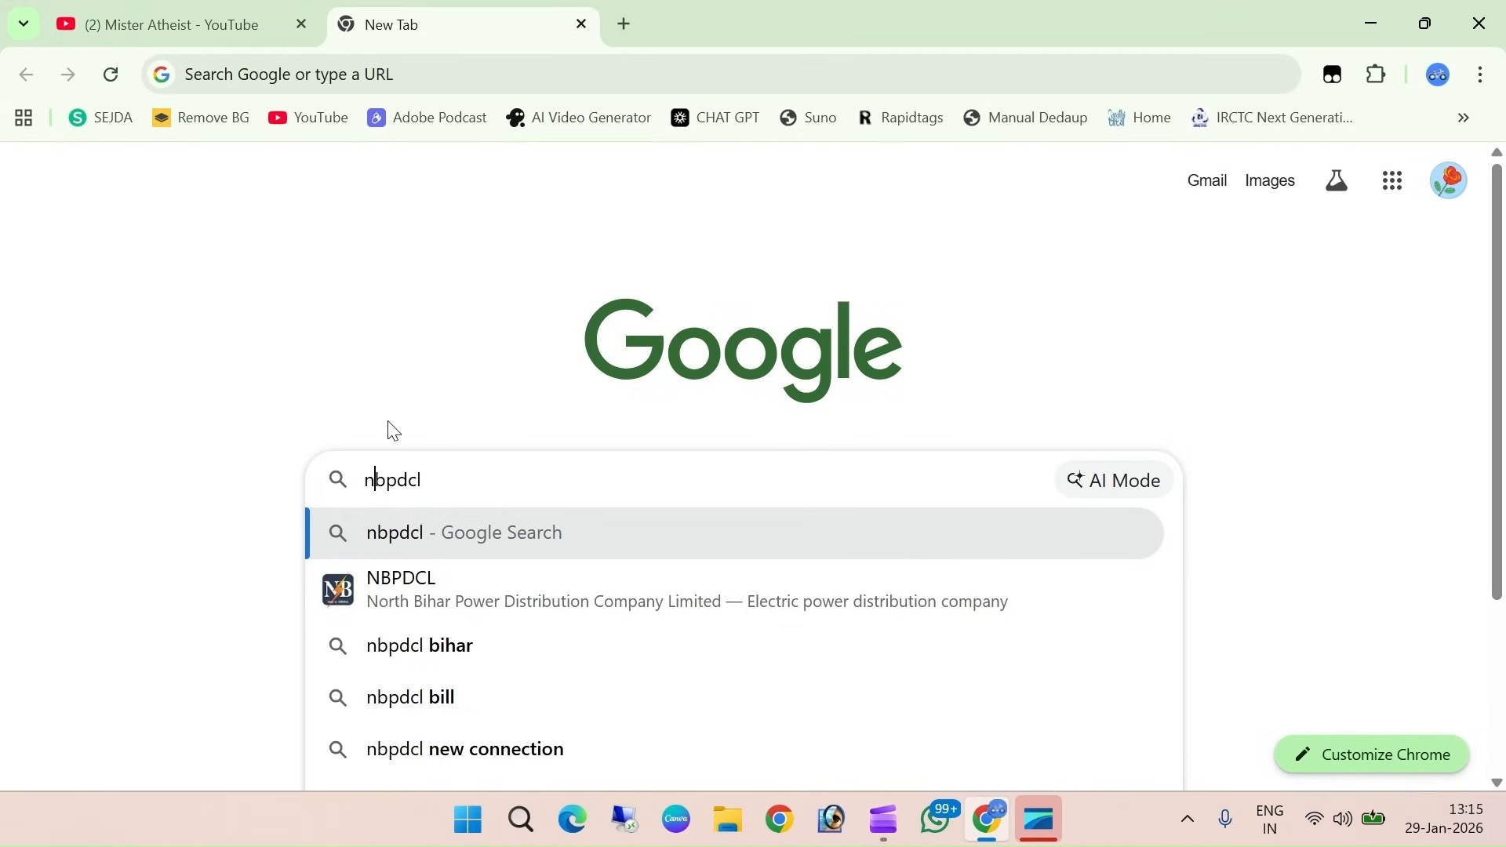
pyautogui.click(394, 430)
pyautogui.click(459, 481)
pyautogui.press('Return')
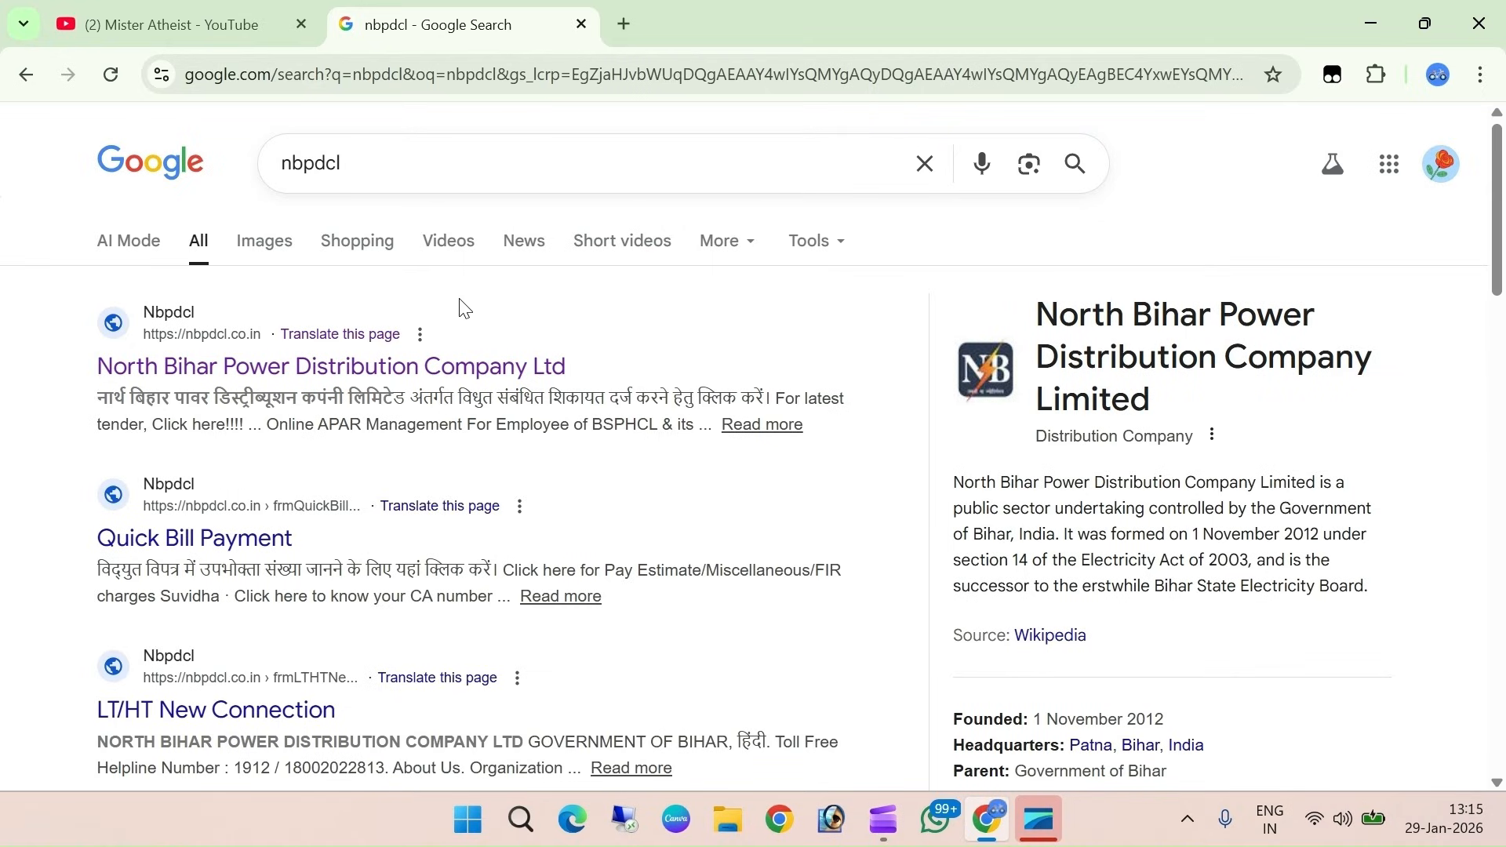
# Refine the search to 'nbpdcl district list', fixing typos along the way
pyautogui.click(380, 170)
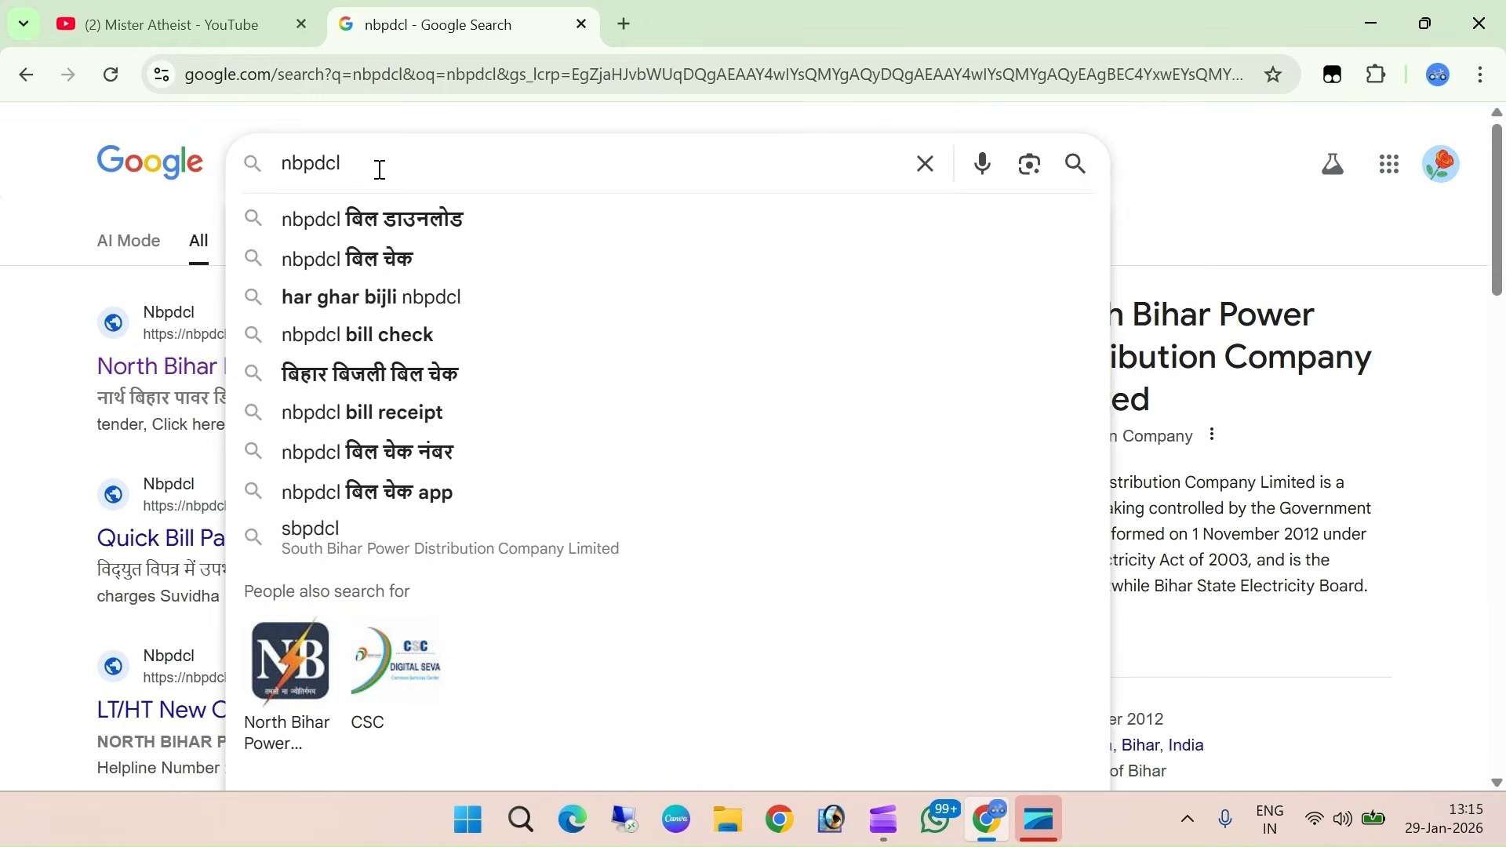
pyautogui.write('j')
pyautogui.press('BackSpace')
pyautogui.write('dist')
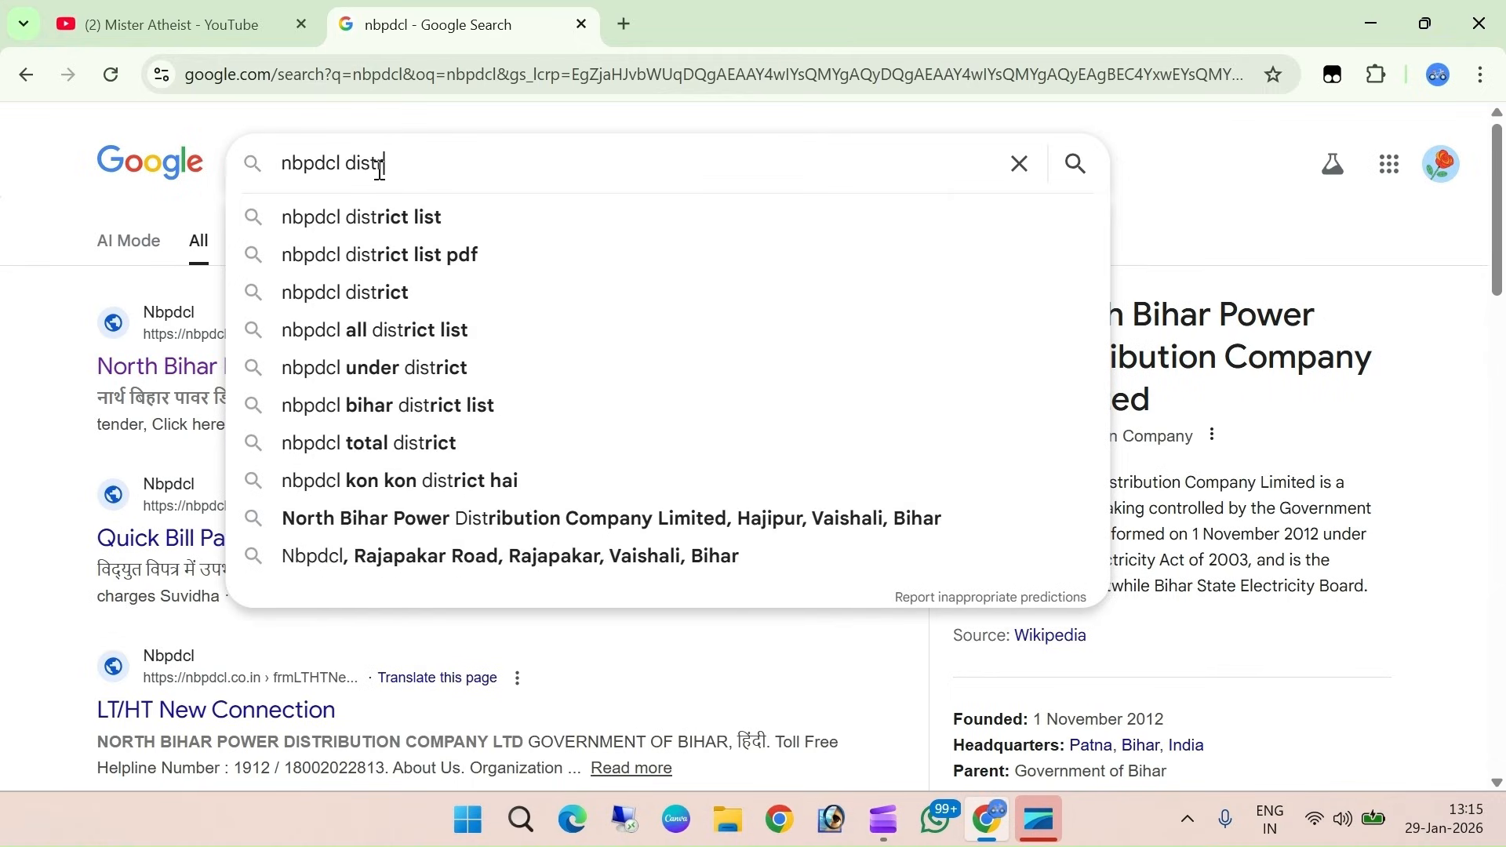
pyautogui.write('rick')
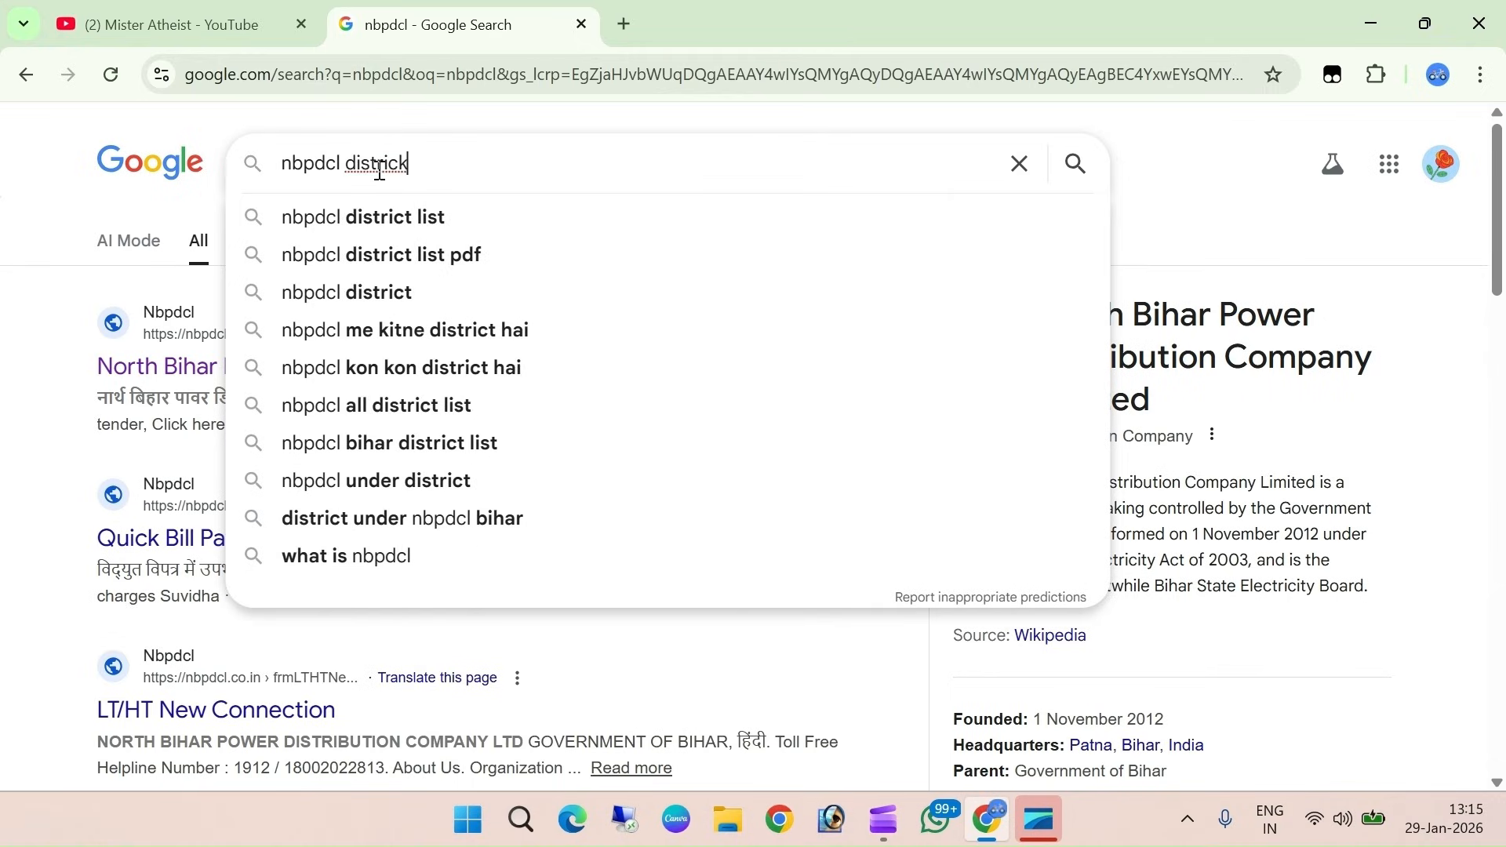
pyautogui.press('BackSpace')
pyautogui.write('t lis')
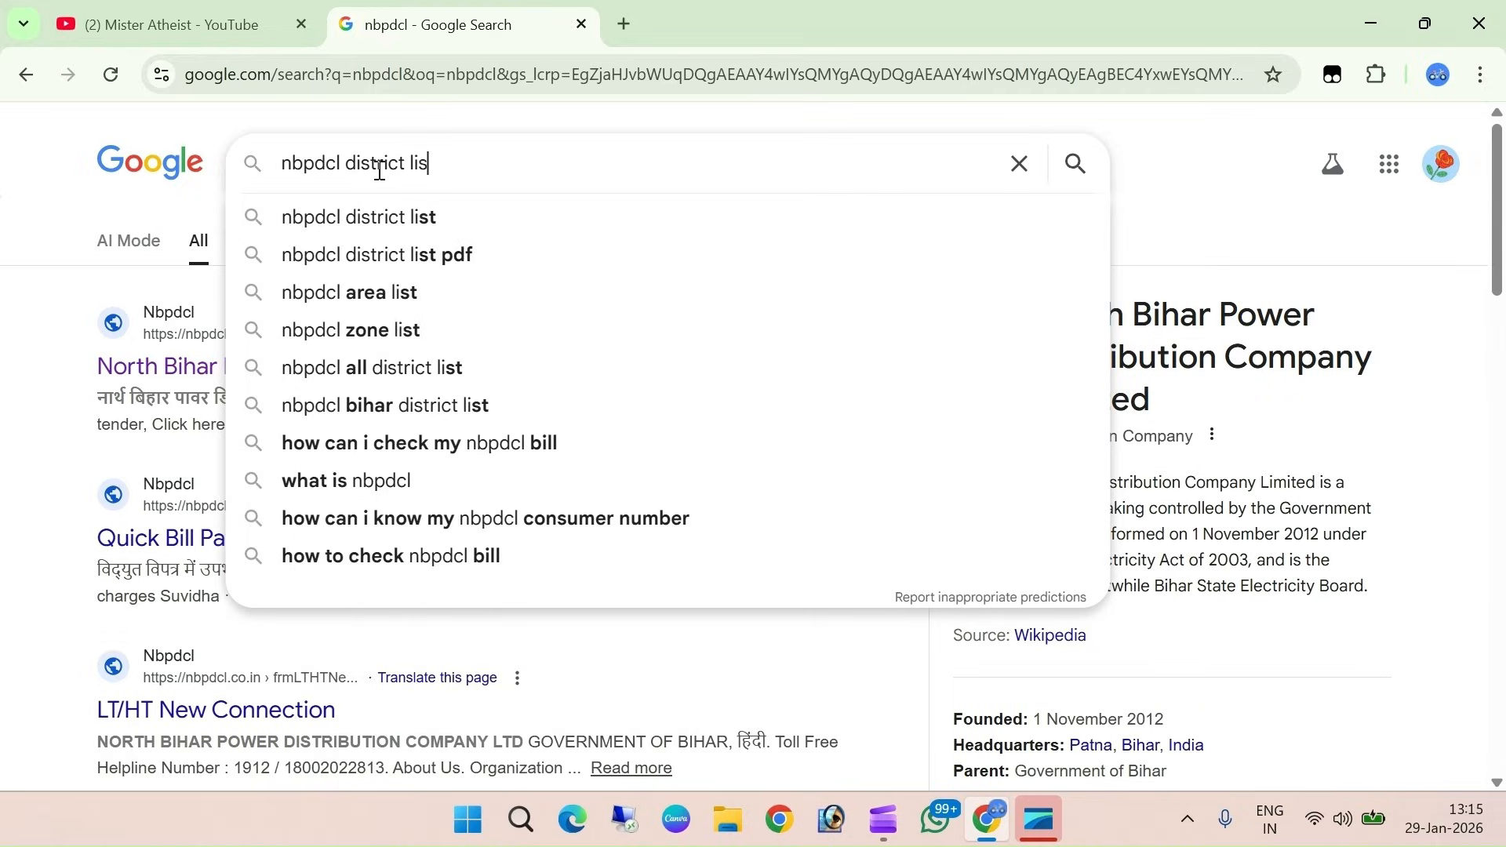
pyautogui.write('t')
pyautogui.press('Return')
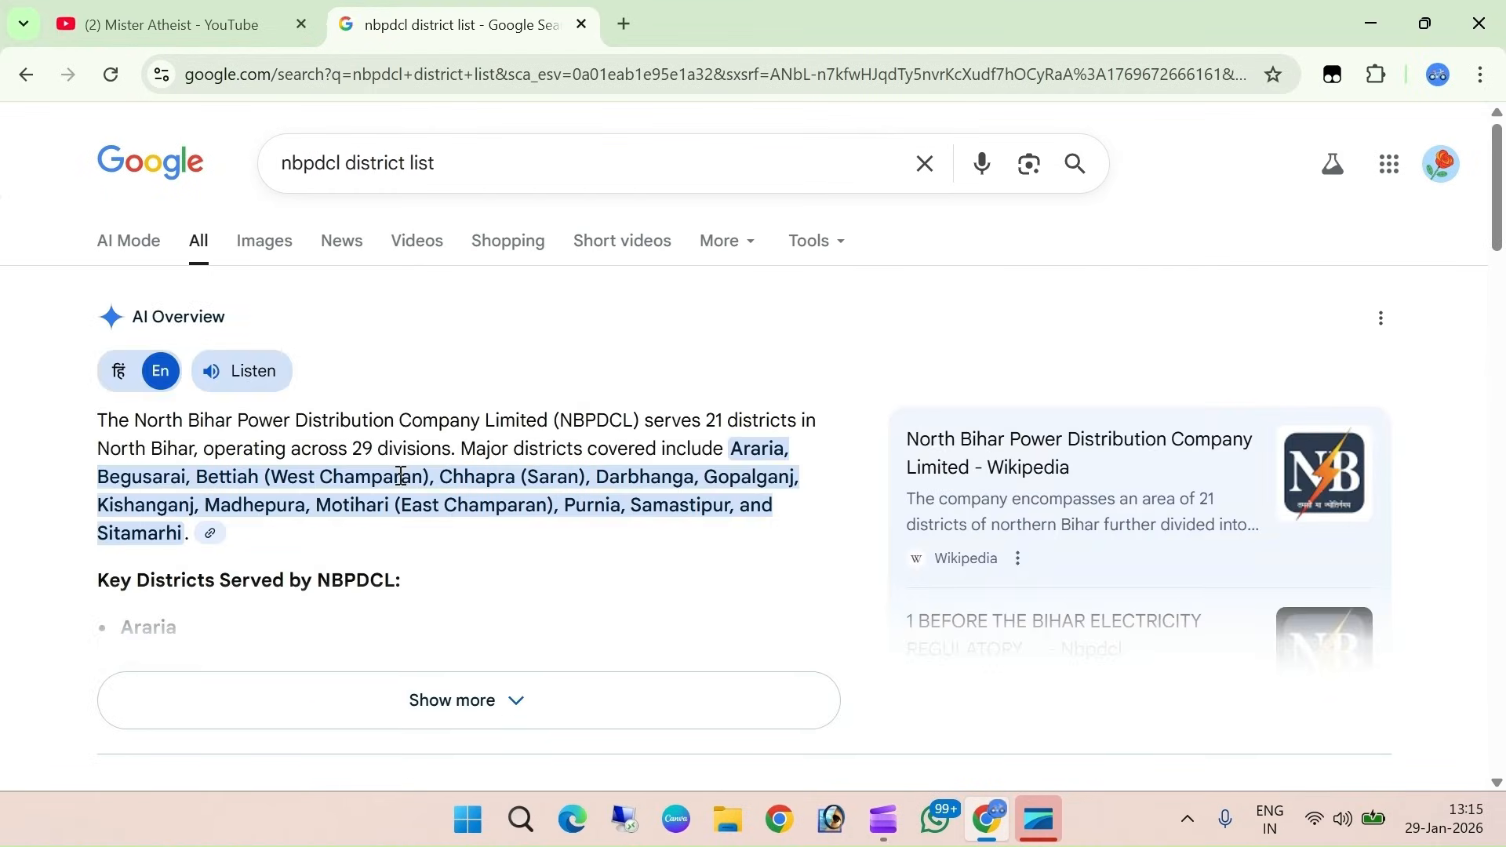
# Change the query to 'sbpdcl district list' and run the search
pyautogui.moveTo(735, 465); pyautogui.dragTo(183, 540)
pyautogui.click(295, 160)
pyautogui.press('BackSpace')
pyautogui.write('s')
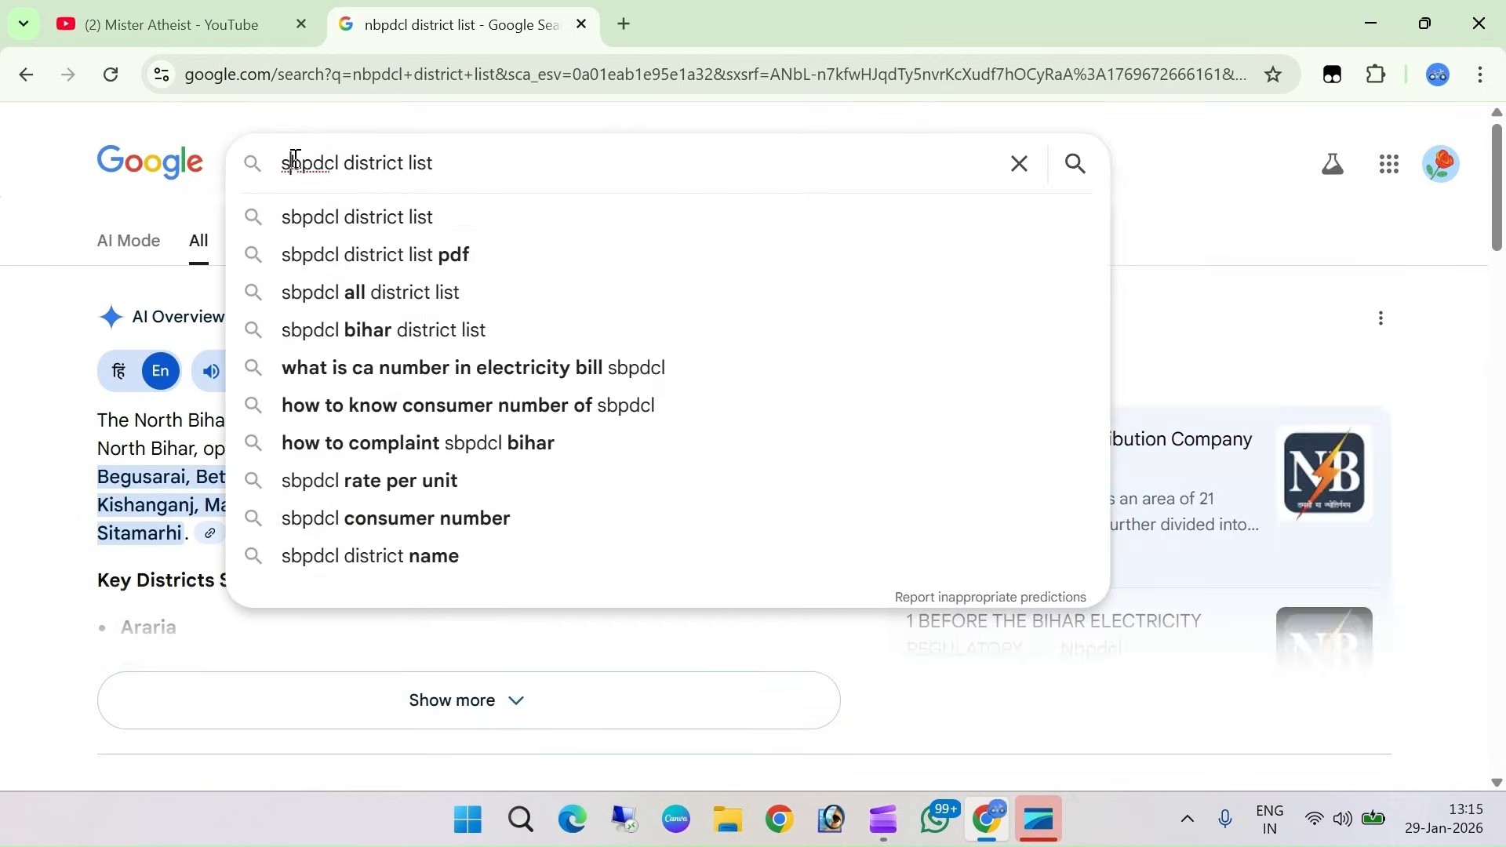
pyautogui.press('Return')
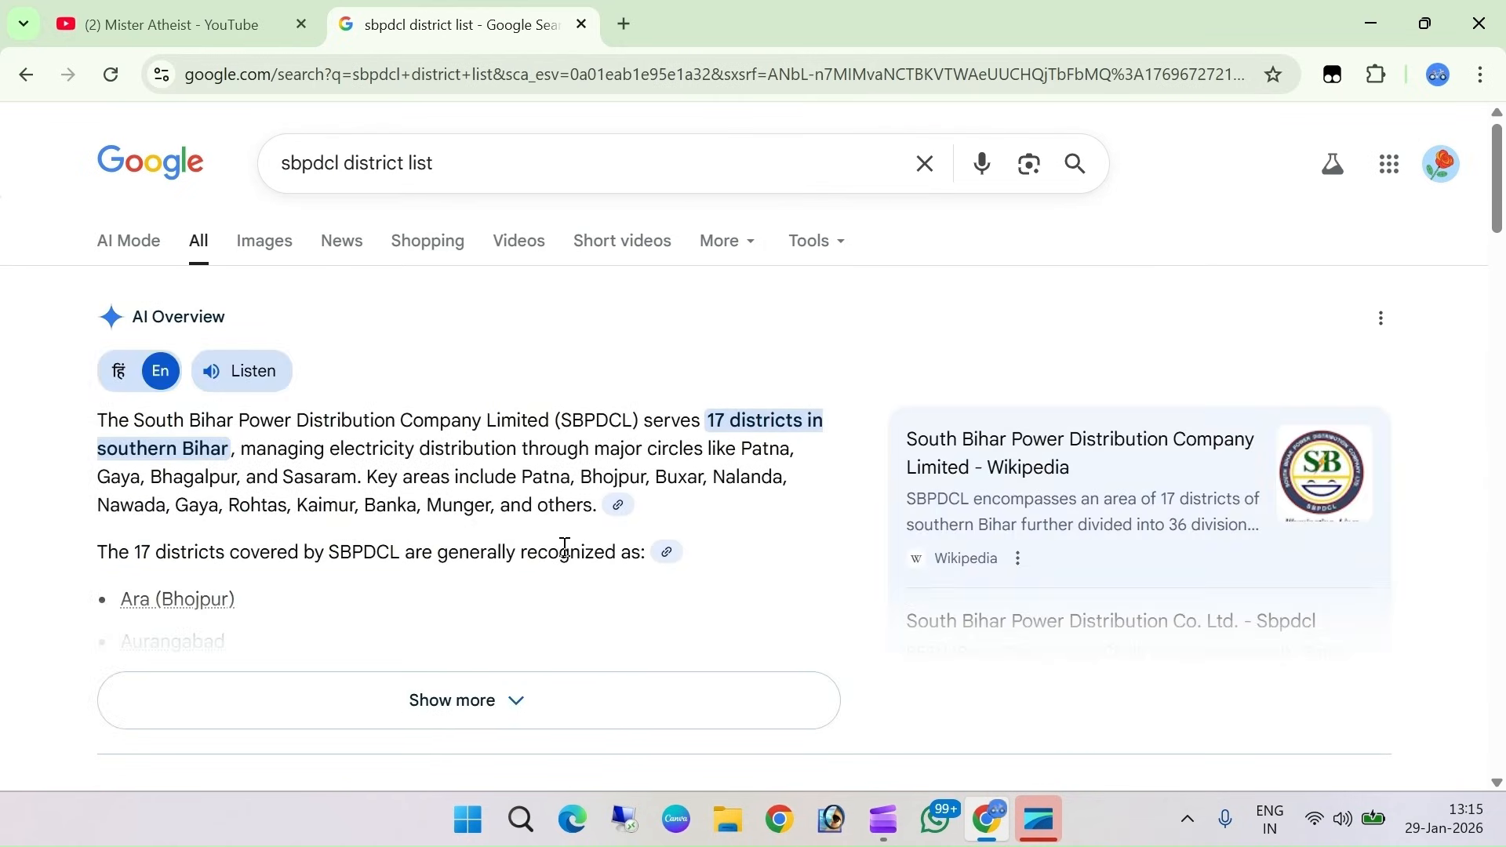
# Expand and scroll through the full list of 17 districts in the overview
pyautogui.moveTo(710, 421); pyautogui.dragTo(802, 421)
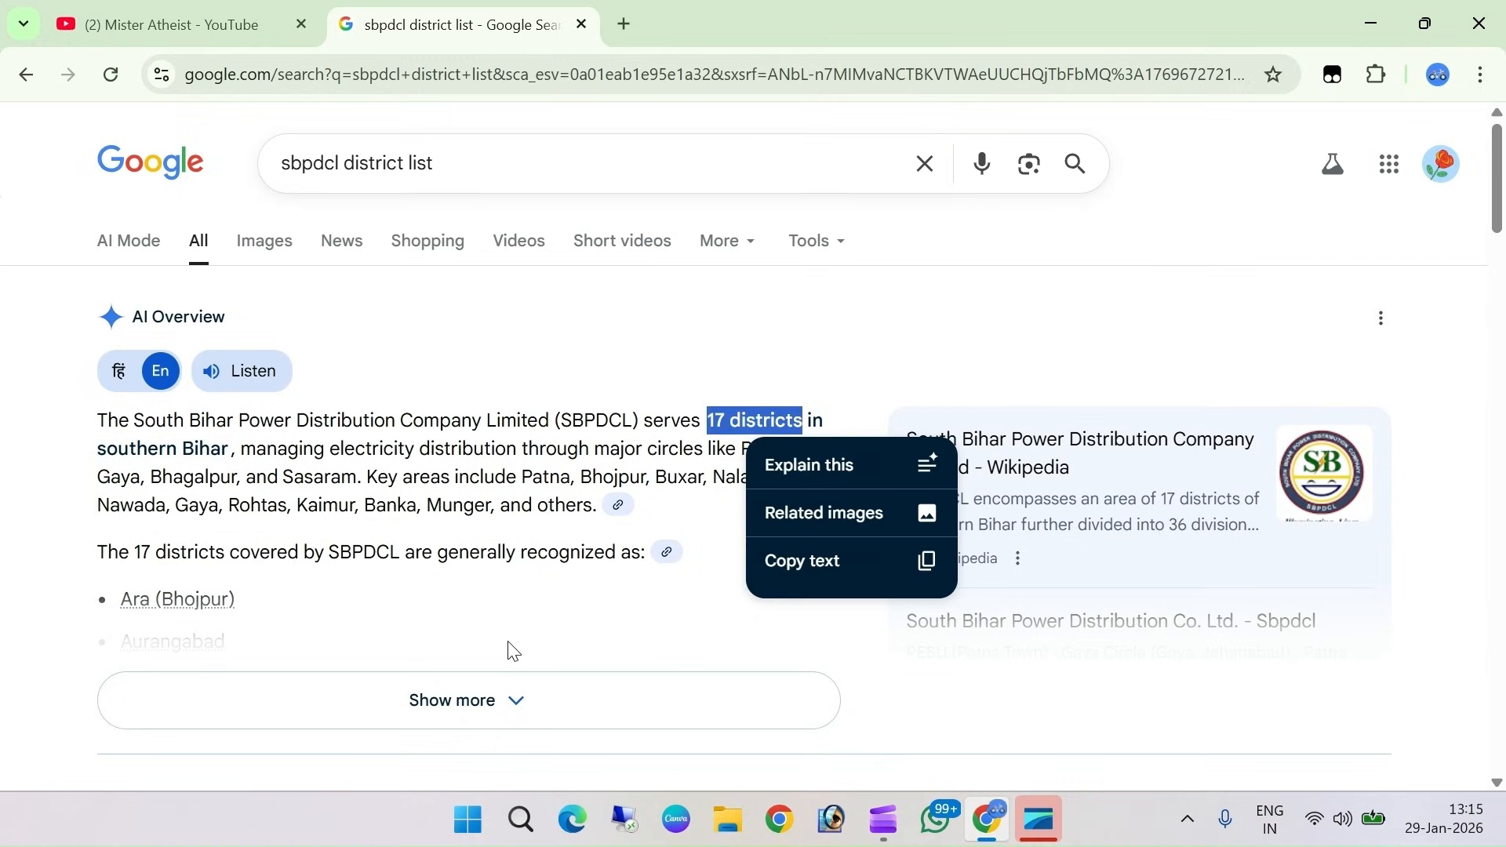
pyautogui.click(513, 651)
pyautogui.scroll(-1, 433, 635)
pyautogui.scroll(-4, 433, 636)
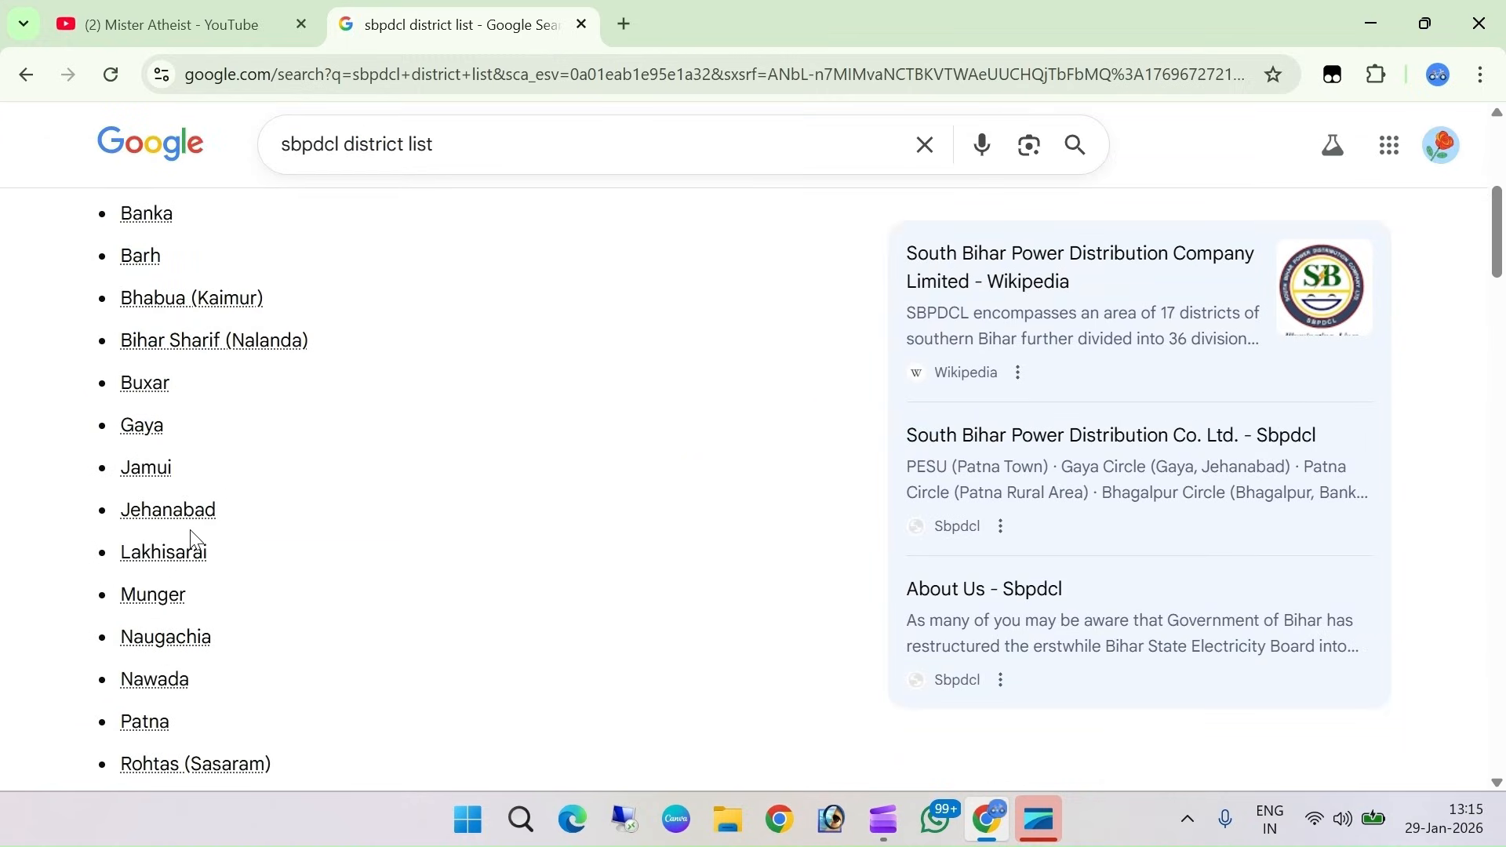
pyautogui.scroll(-4, 315, 516)
# Go back through the earlier results to the Google start page
pyautogui.click(26, 75)
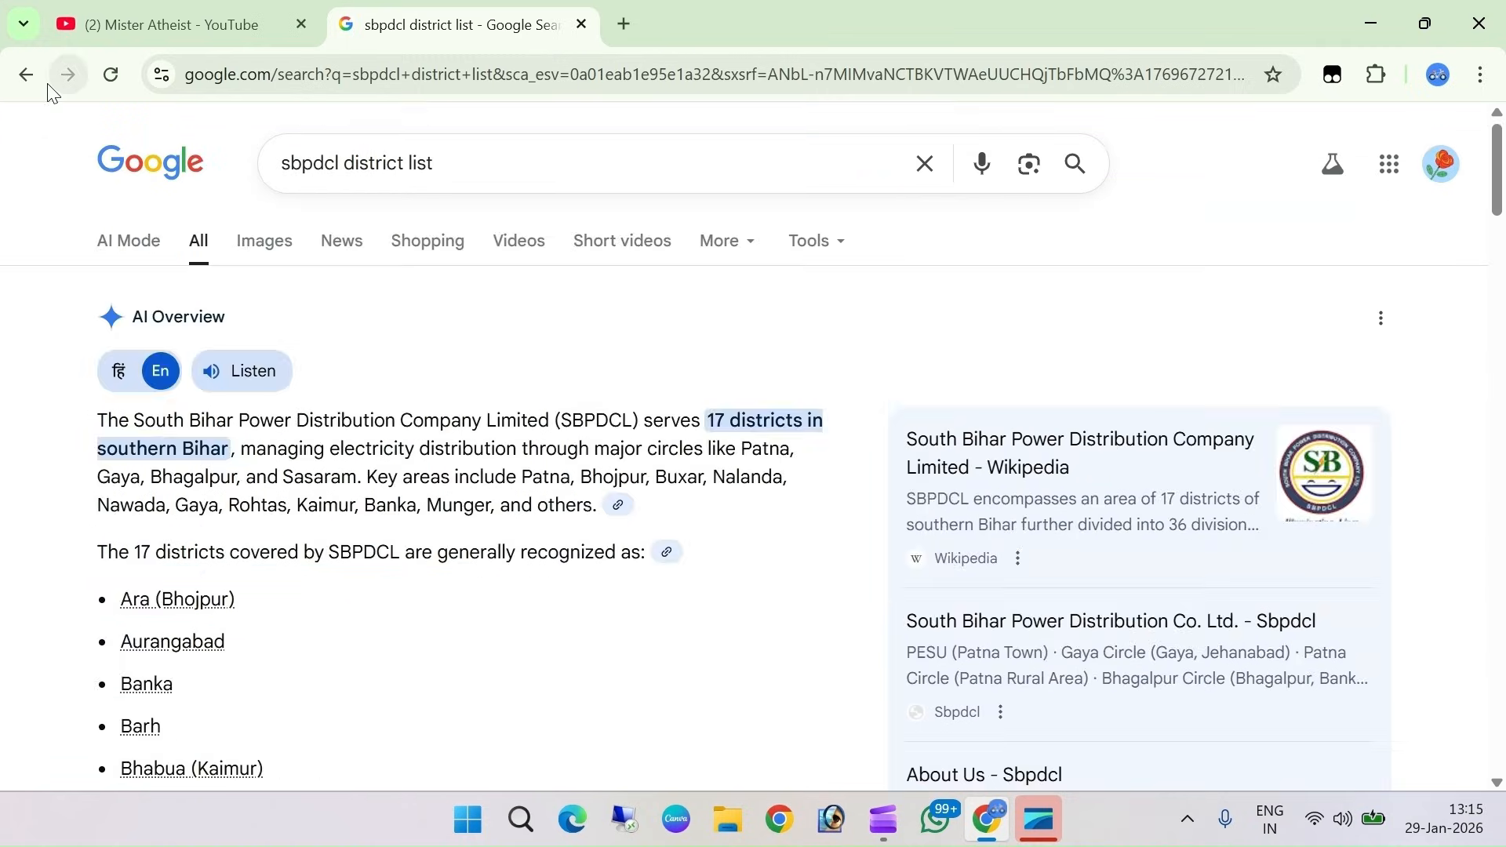
pyautogui.click(21, 77)
pyautogui.click(23, 77)
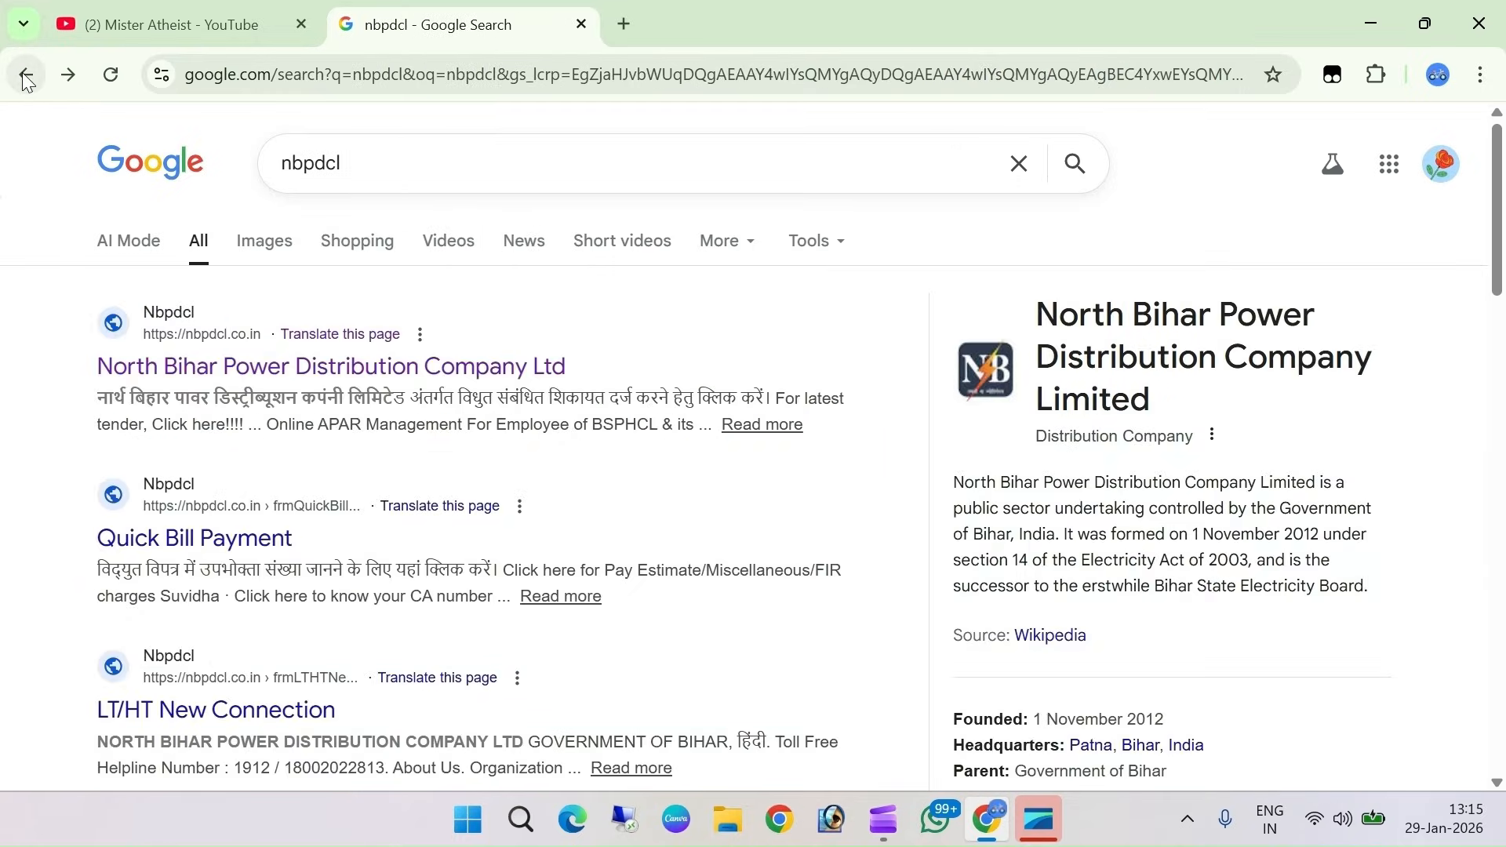
pyautogui.click(27, 79)
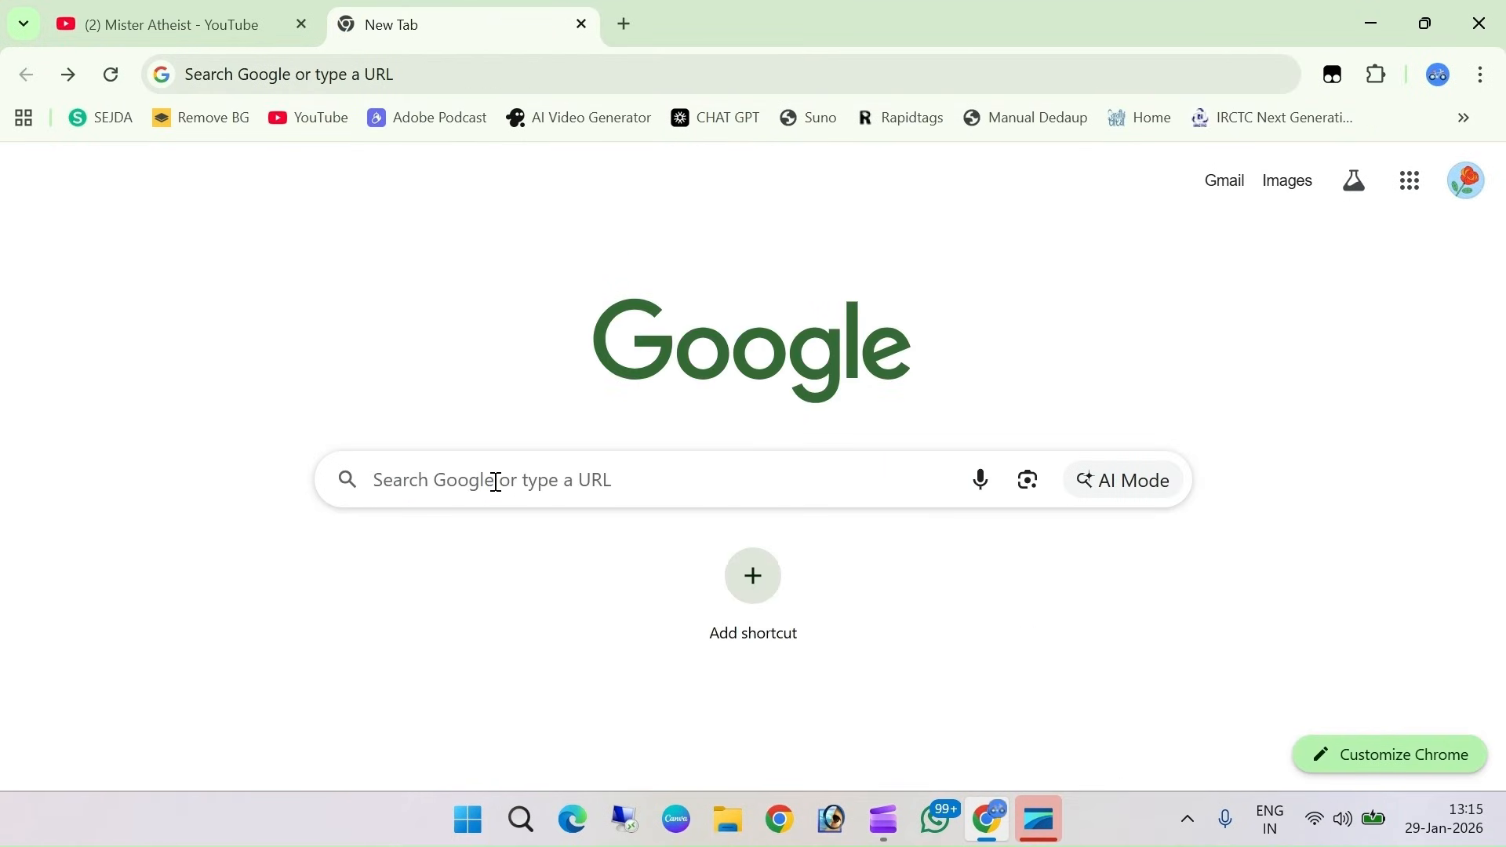
# Search for nbpdcl and open the North Bihar Power Distribution Company website
pyautogui.click(495, 481)
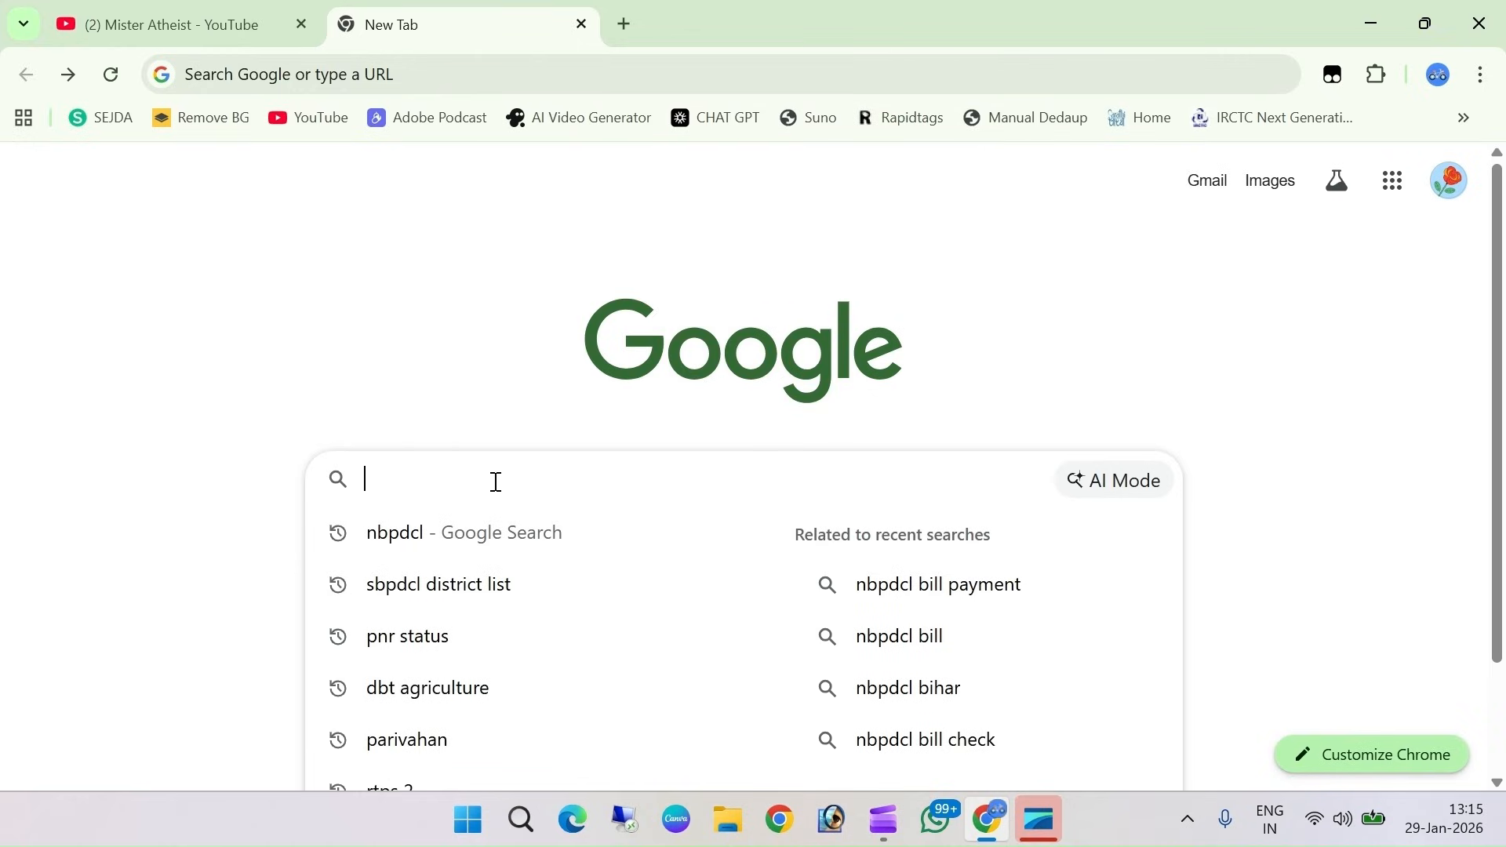
pyautogui.write('nbp')
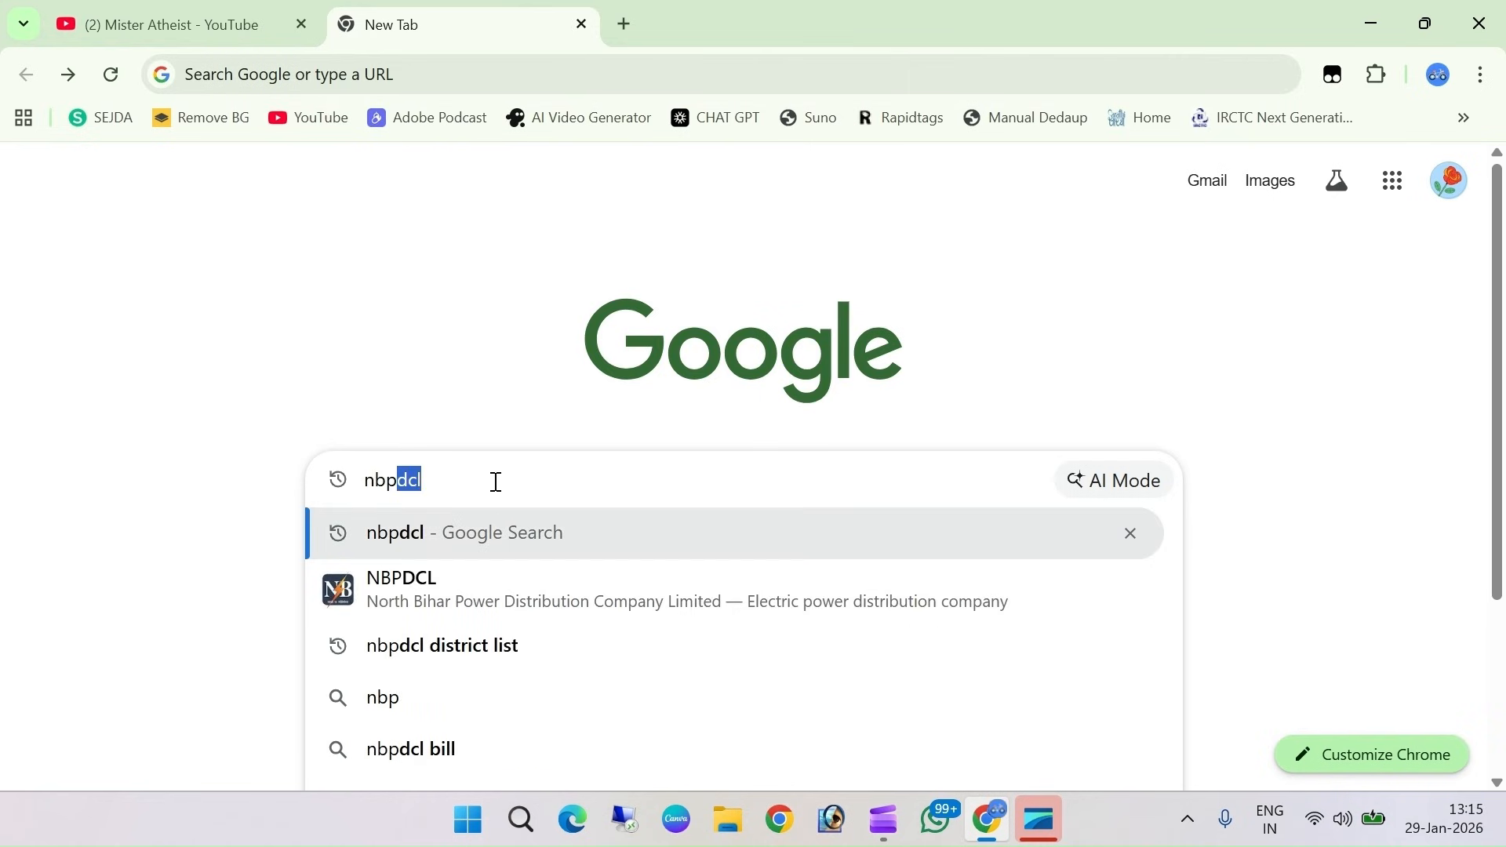
pyautogui.press('Return')
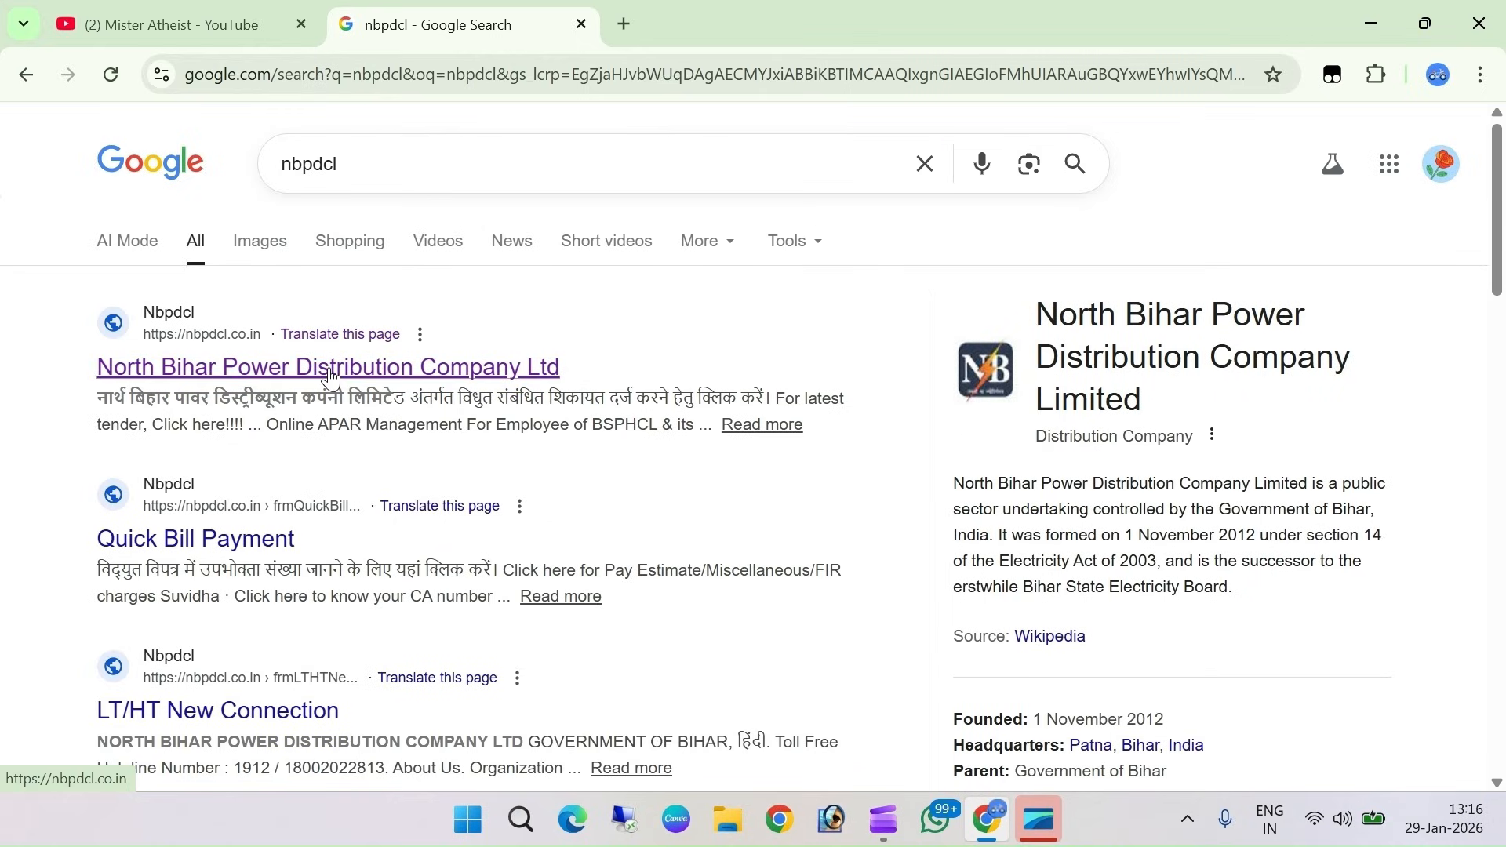
pyautogui.click(408, 369)
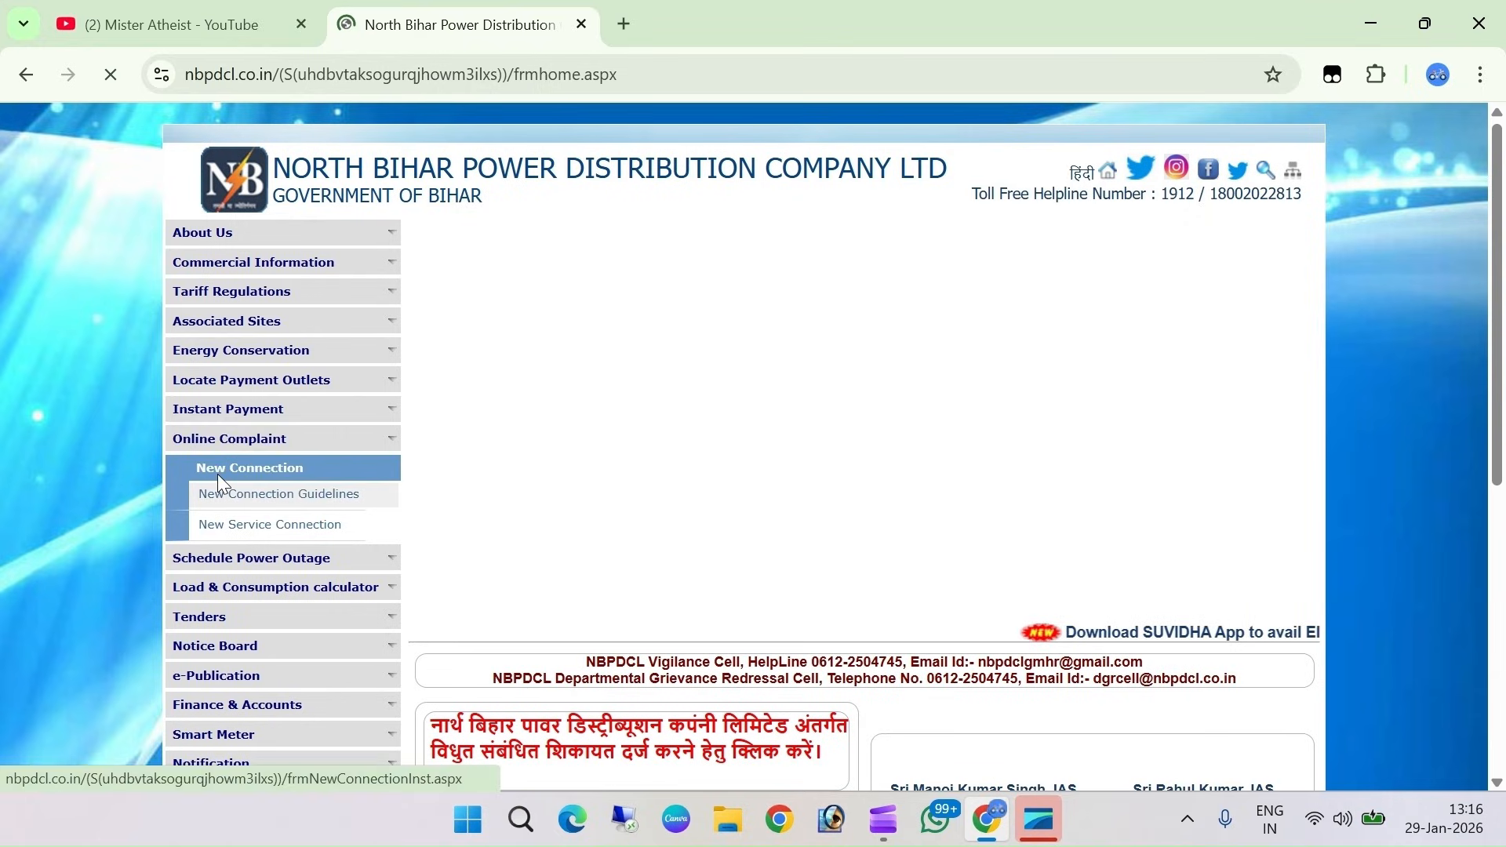
# Expand the Online Complaint sidebar section and go to the New Connection page
pyautogui.click(235, 439)
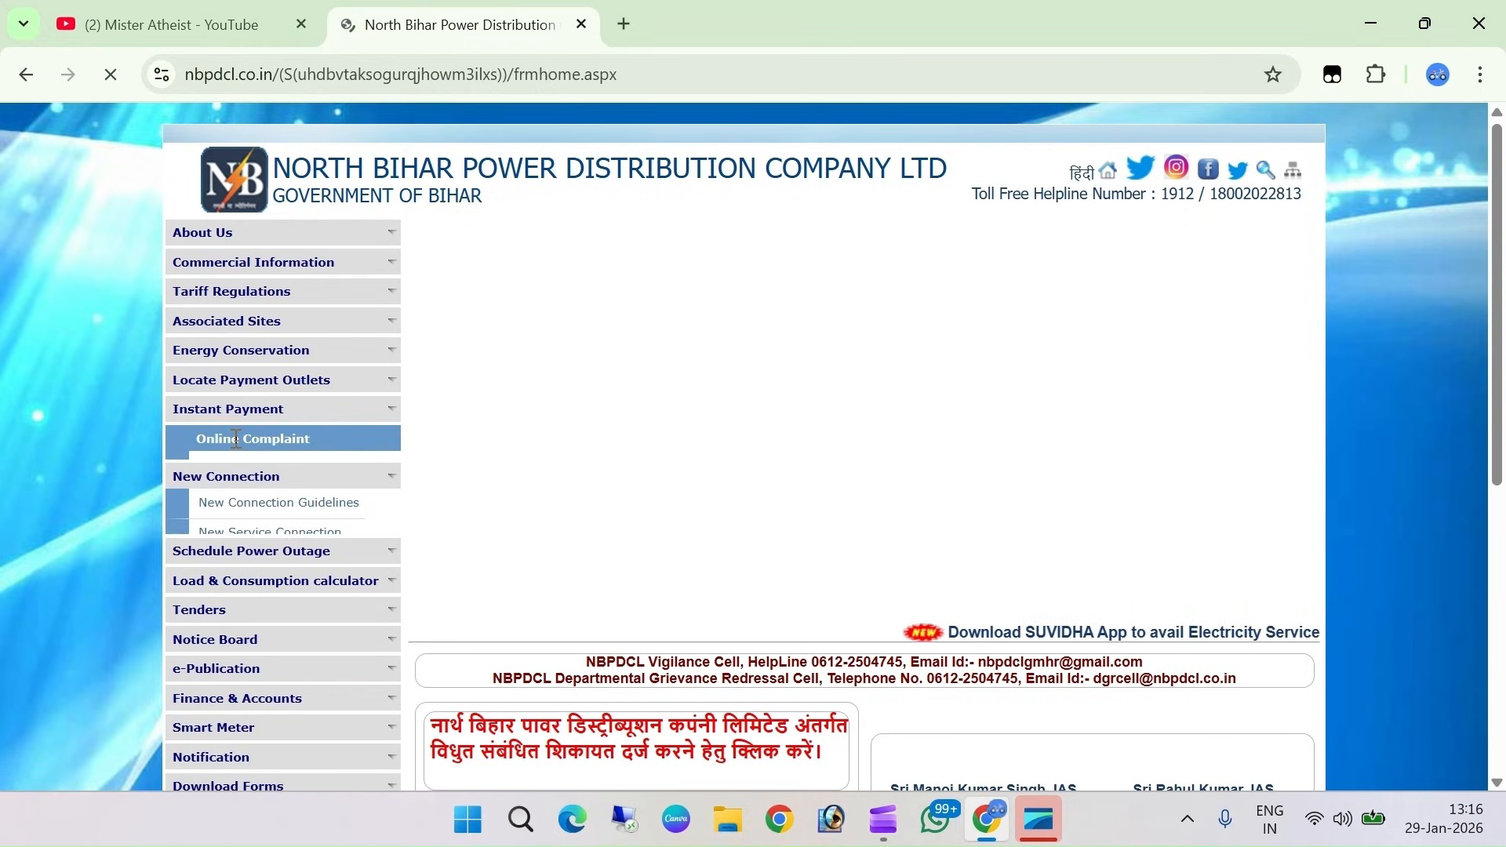
pyautogui.click(261, 497)
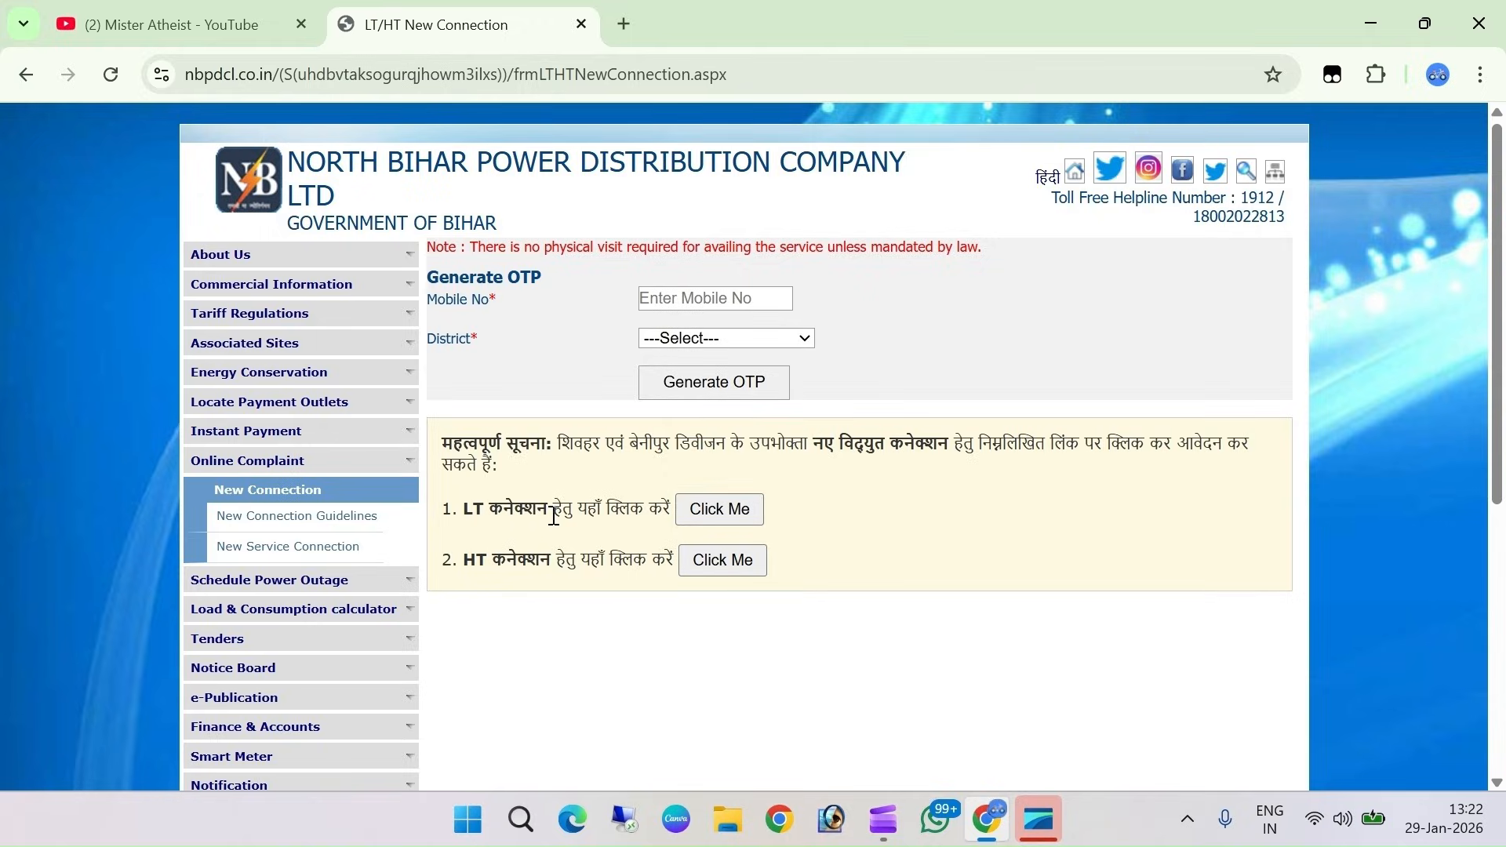
# Open the LT registration form and choose district MADHUBANI and block BASOPATTI
pyautogui.click(712, 518)
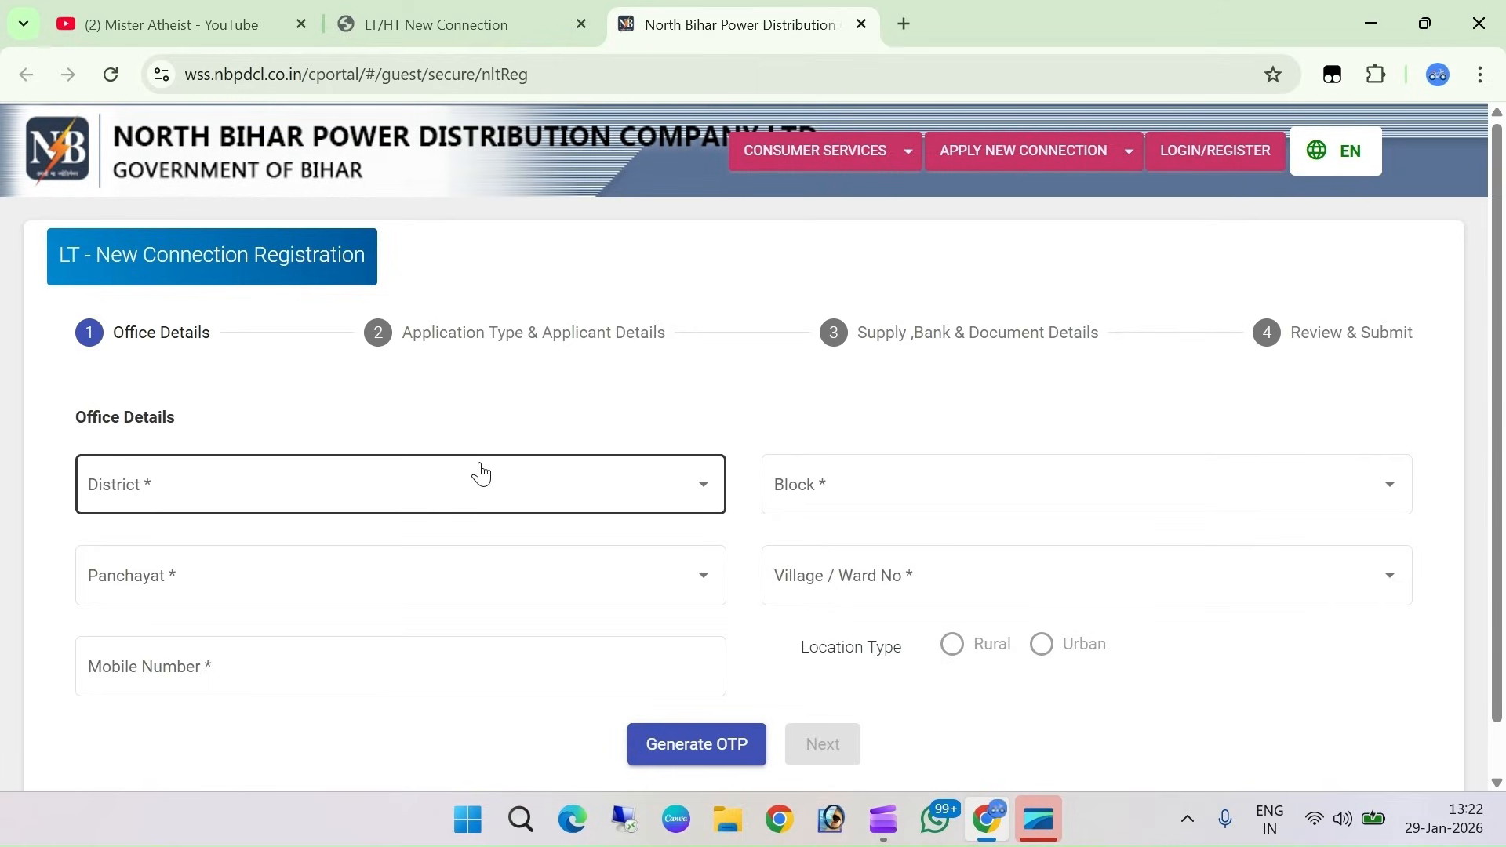
pyautogui.click(137, 496)
pyautogui.scroll(-3, 161, 353)
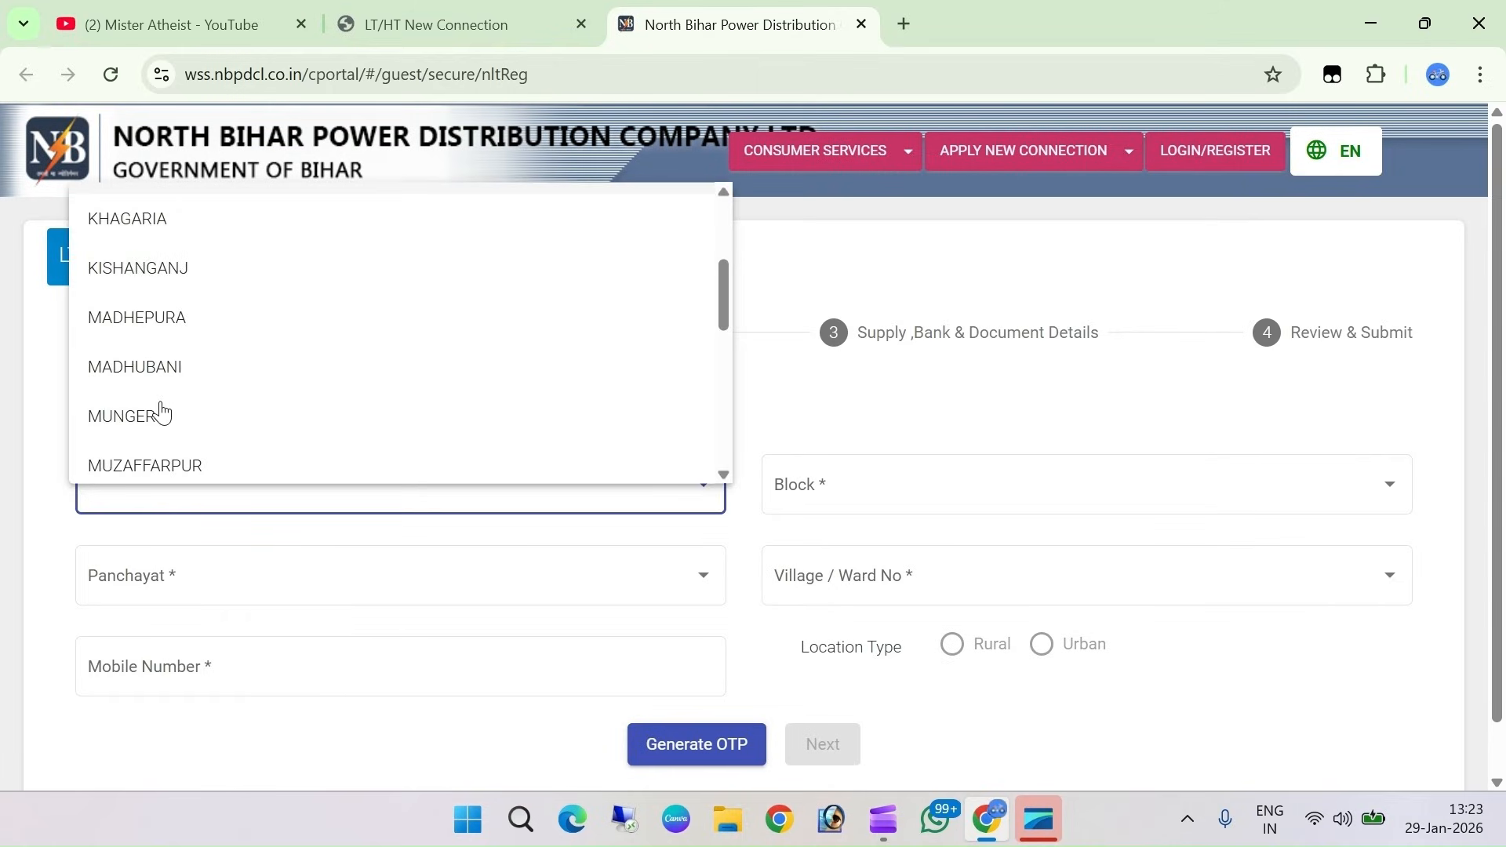
pyautogui.scroll(-2, 162, 423)
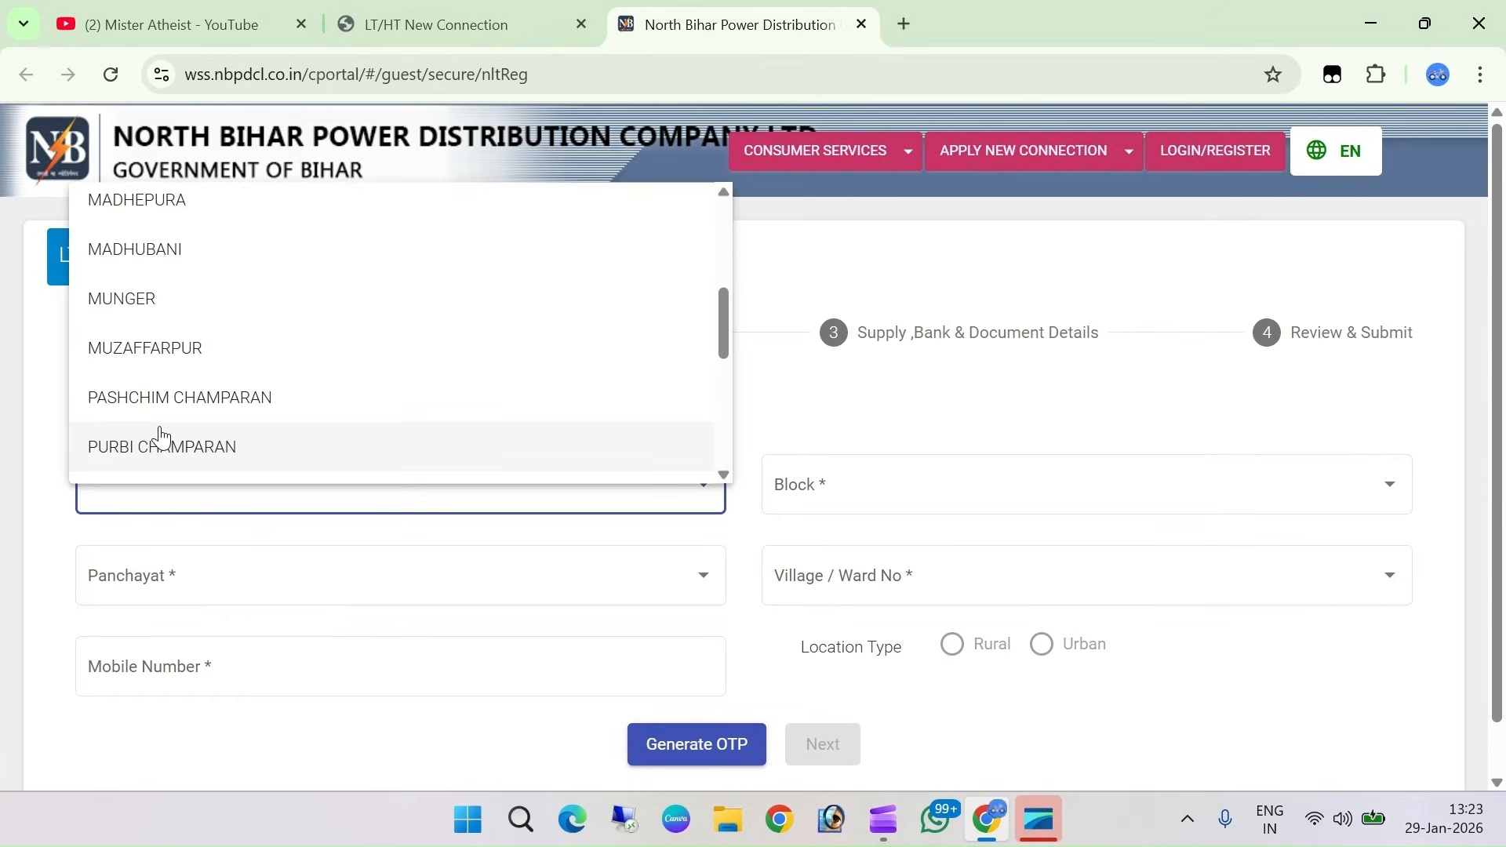
pyautogui.click(151, 259)
pyautogui.click(855, 502)
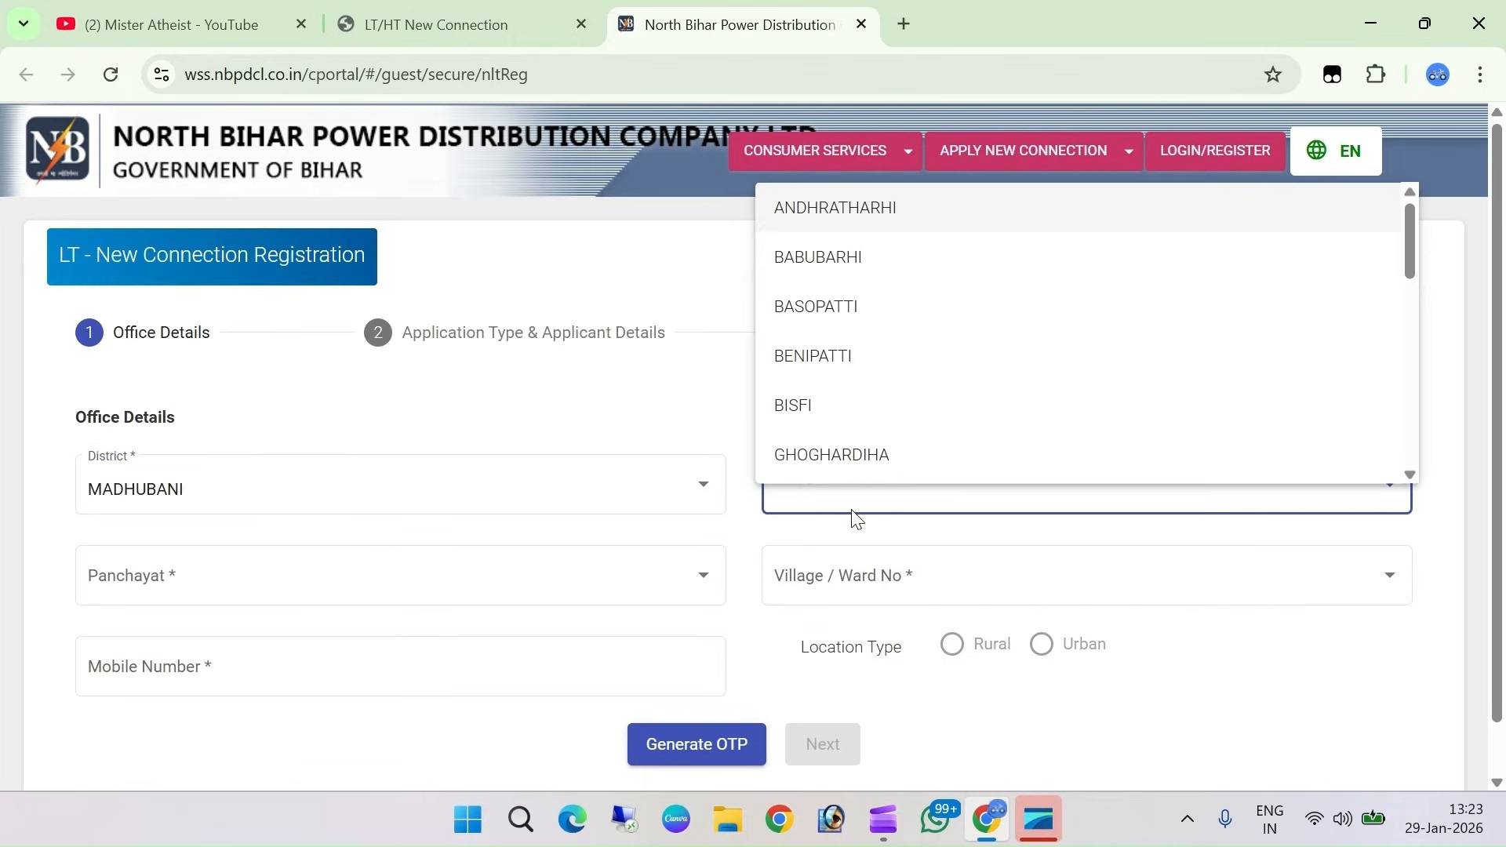
pyautogui.click(825, 309)
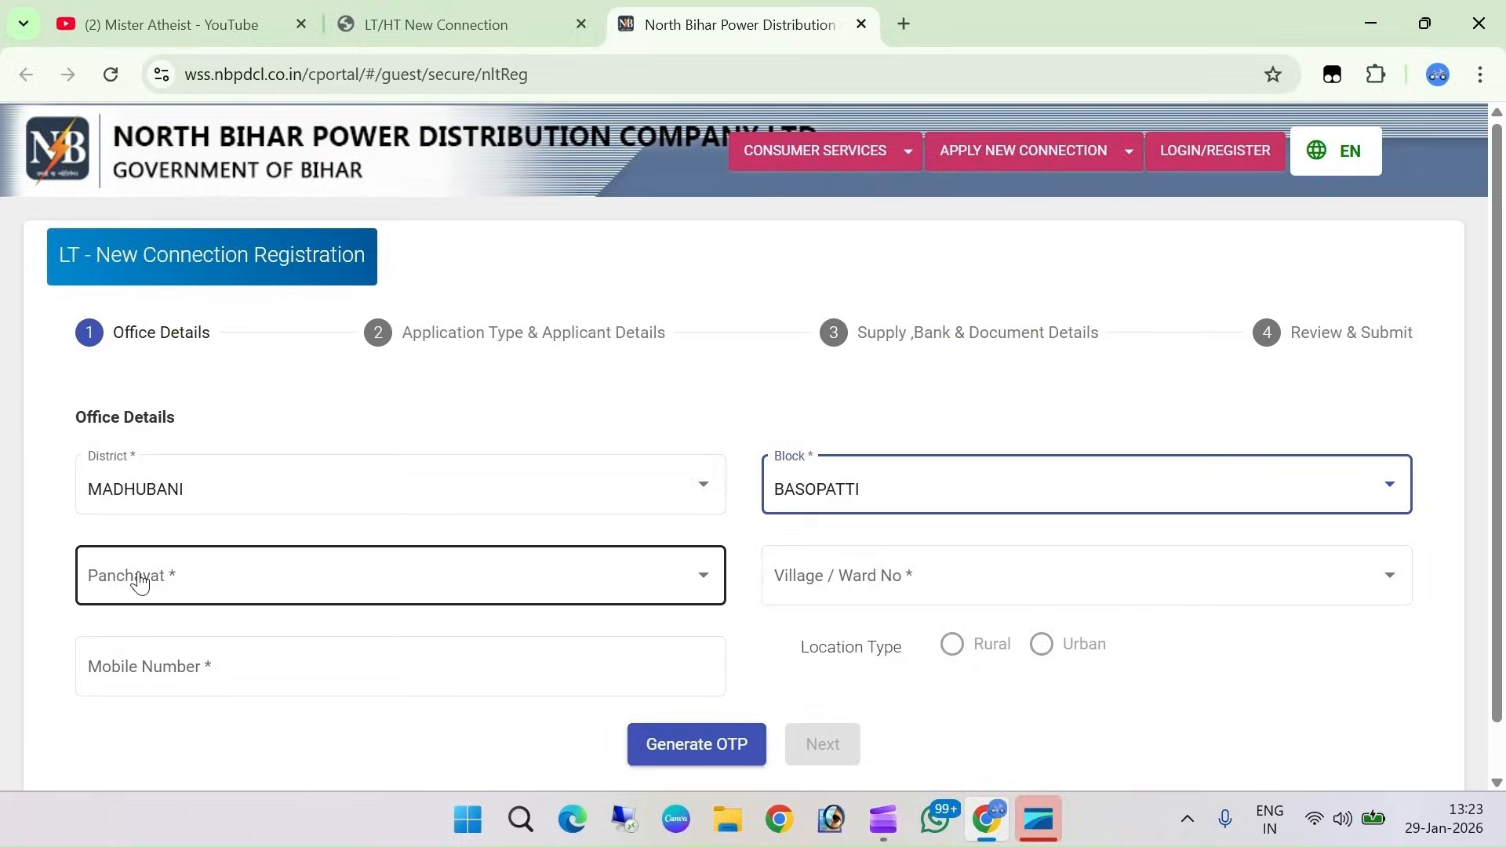
# Set panchayat and village / ward to ARGHAWA and dismiss the LT NSC notice
pyautogui.click(141, 581)
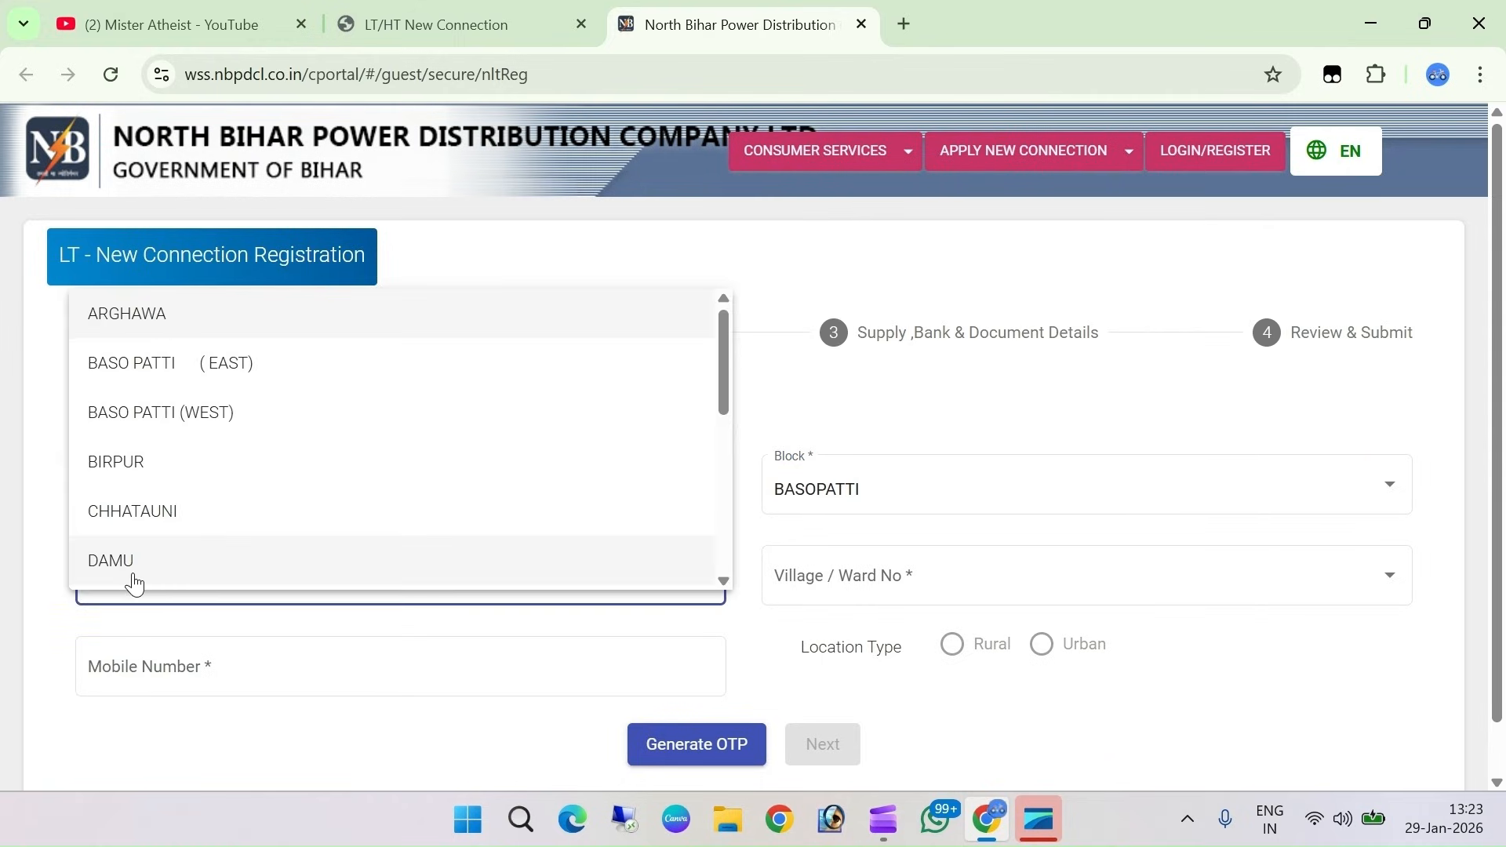
pyautogui.click(151, 331)
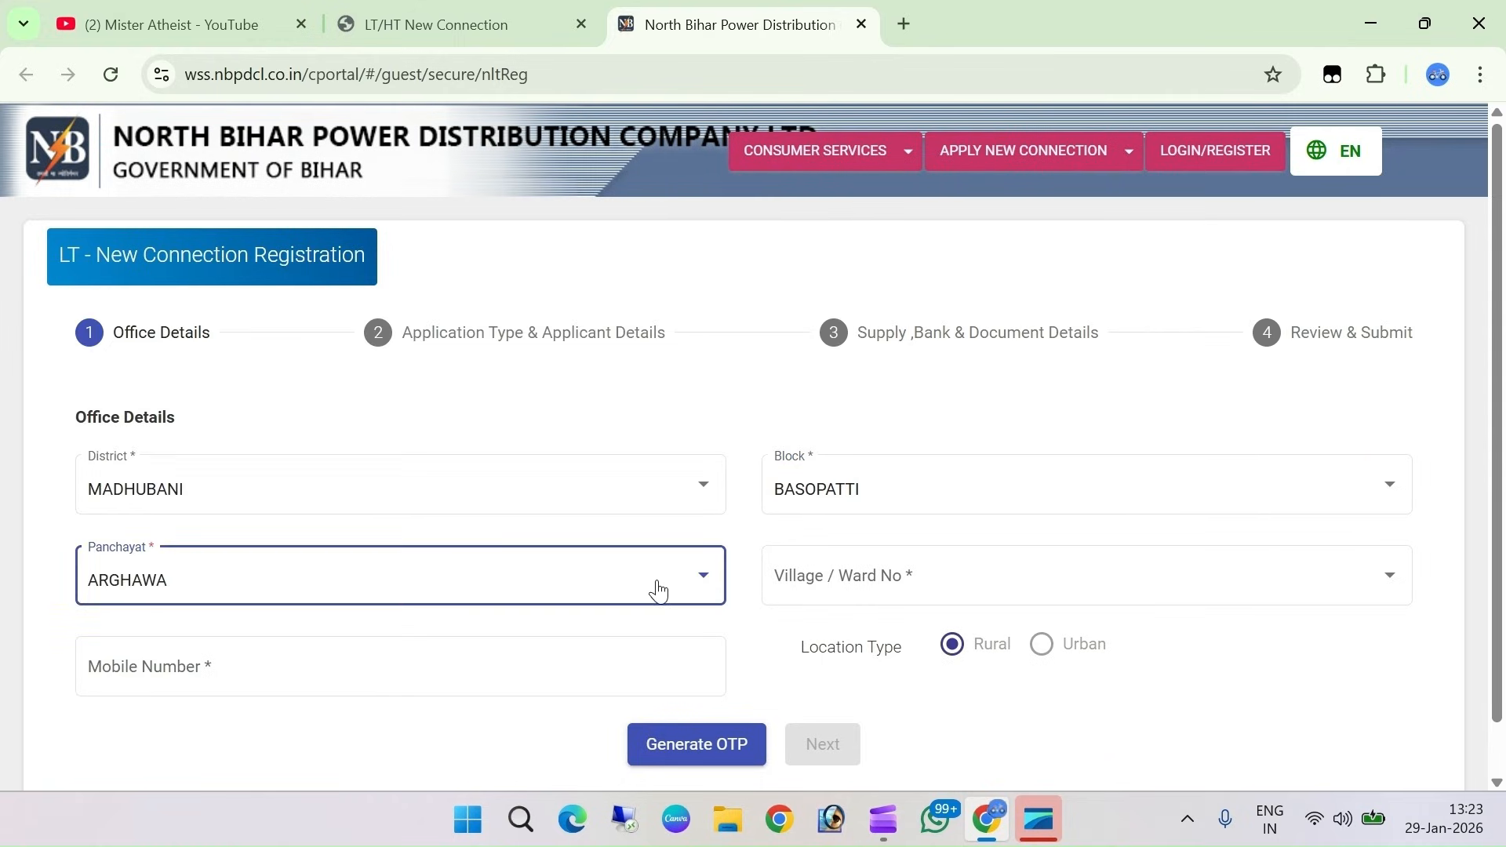
pyautogui.click(1024, 582)
pyautogui.click(1024, 582)
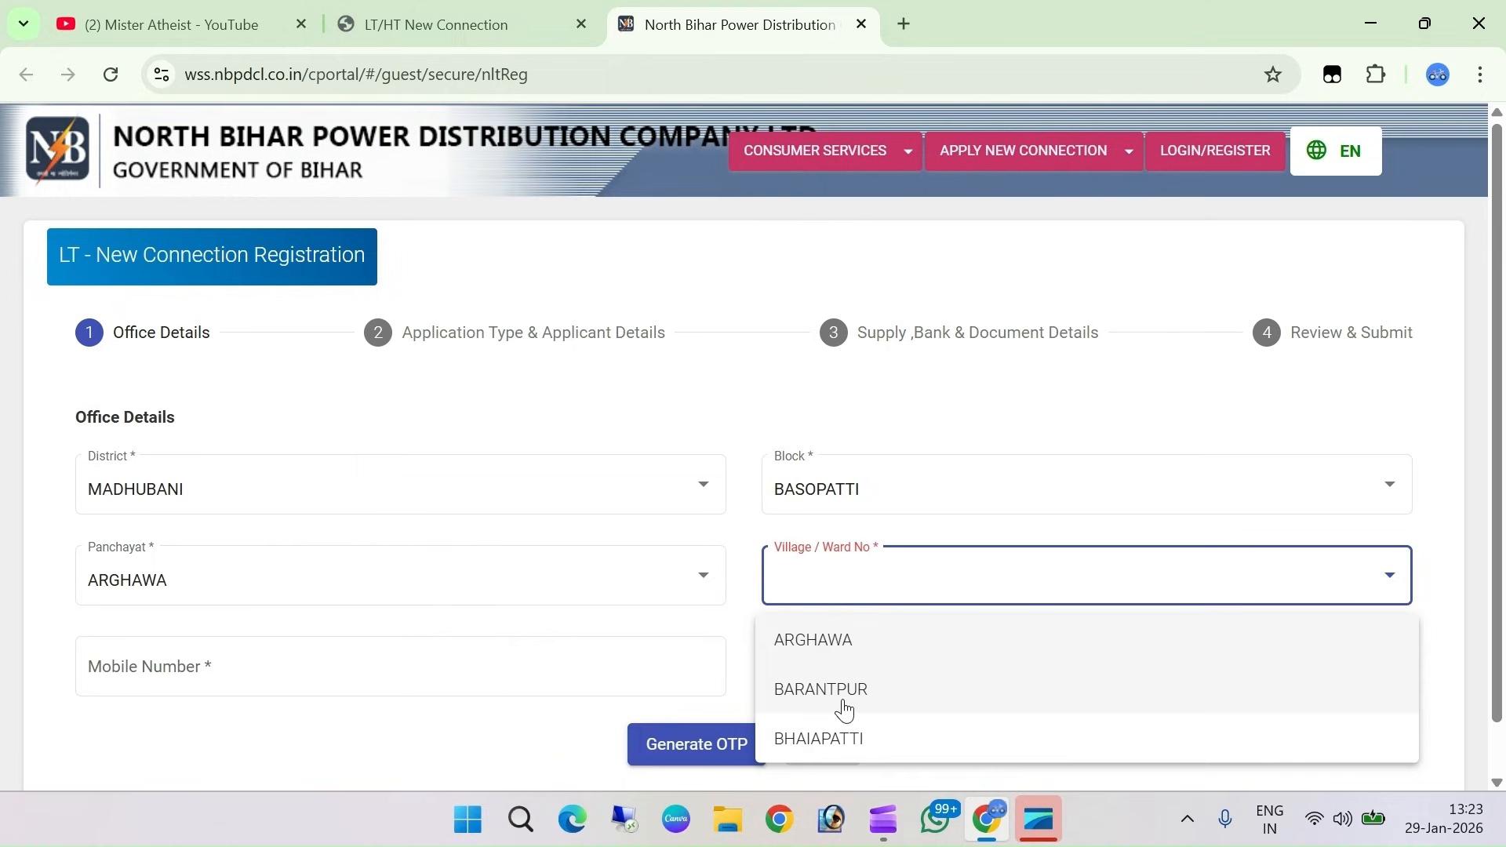
pyautogui.click(816, 651)
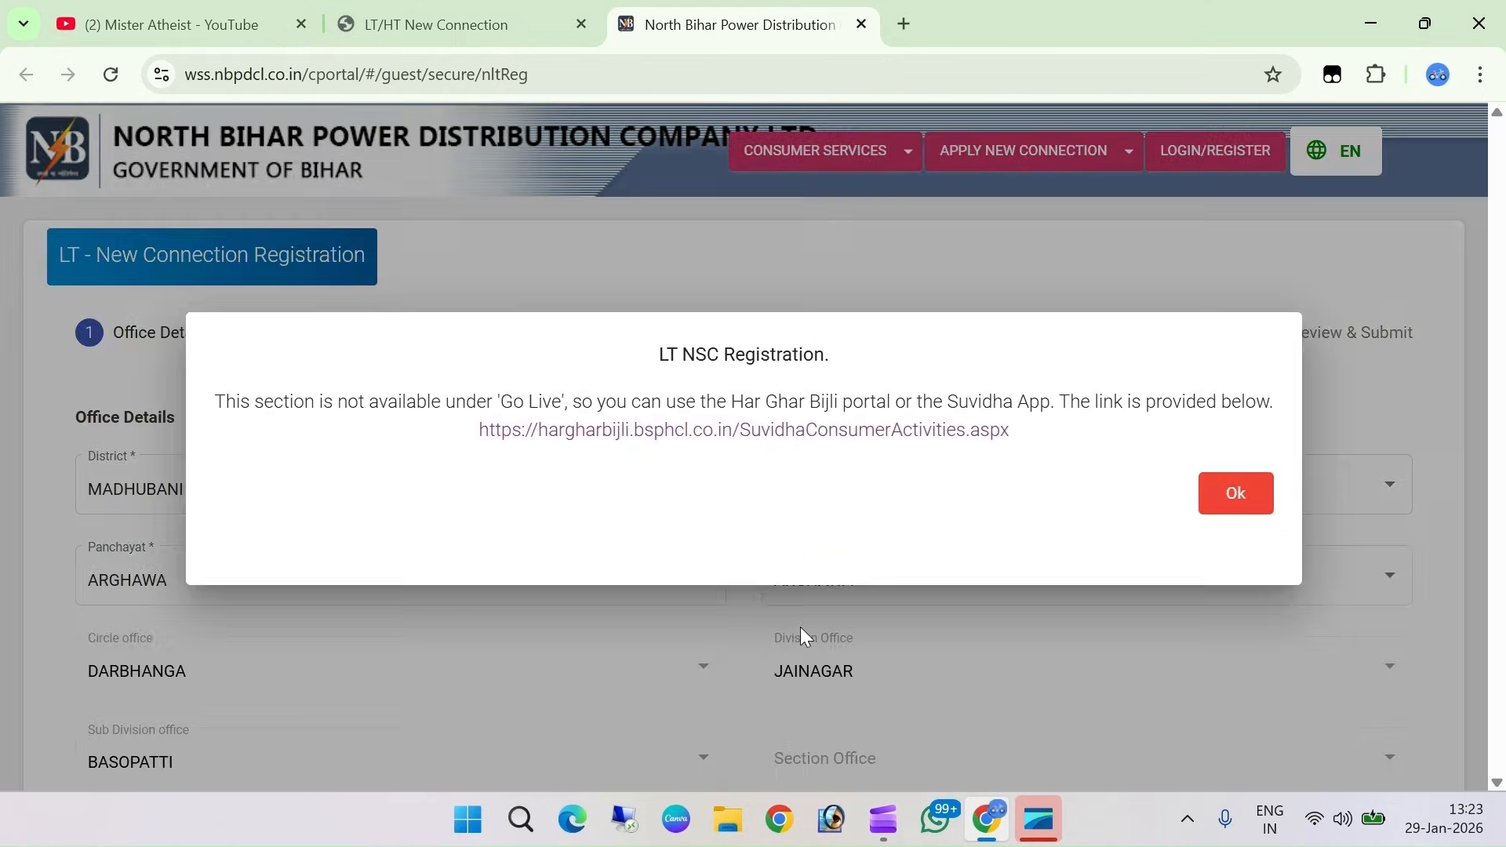
pyautogui.click(1230, 495)
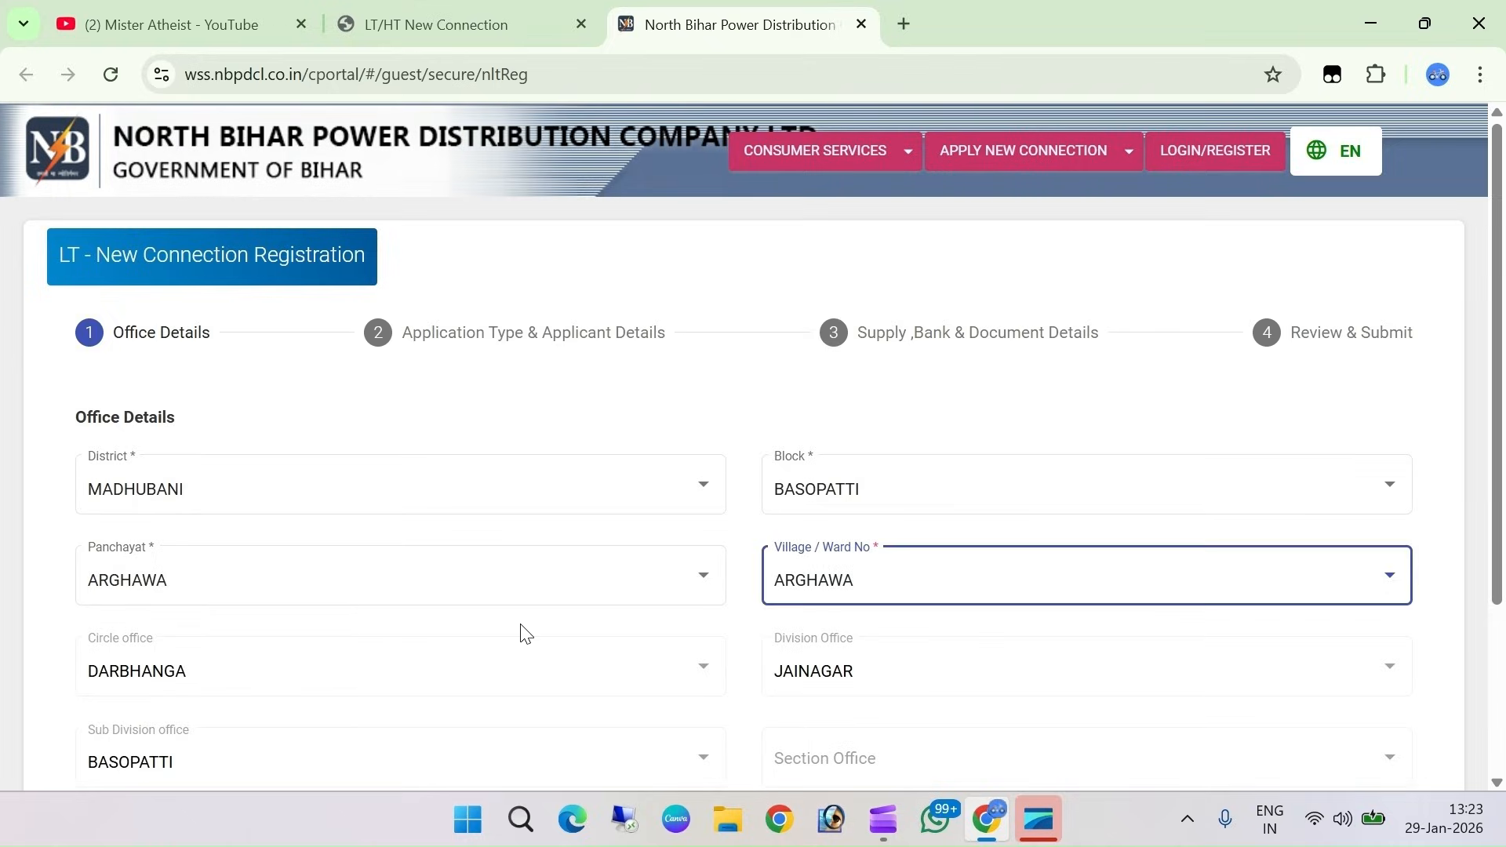
pyautogui.scroll(-3, 525, 632)
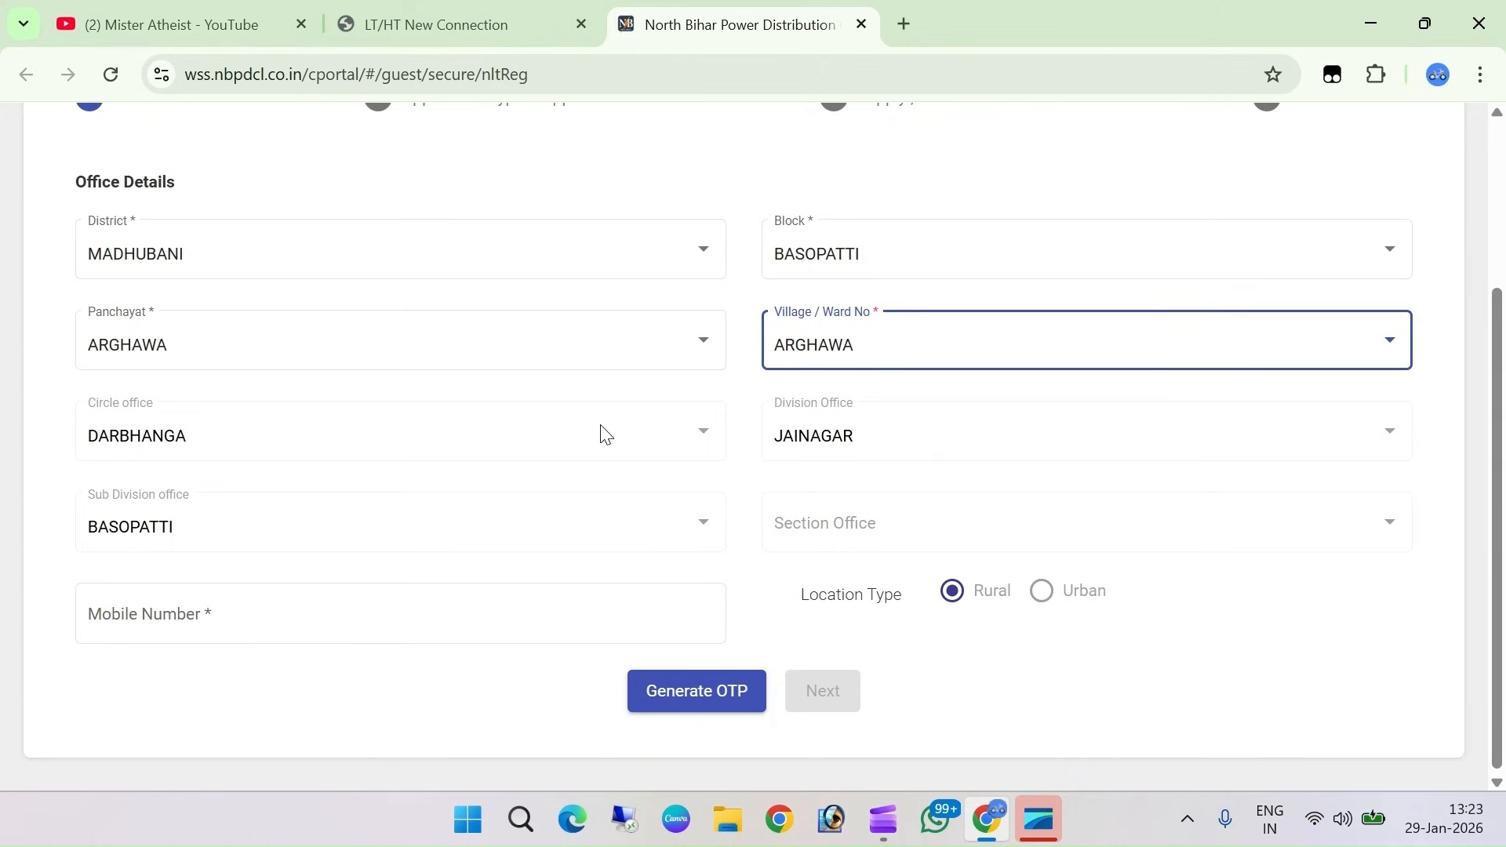
# Check the Mobile Number field, then advance to step 2, Application Type & Applicant Details
pyautogui.click(196, 534)
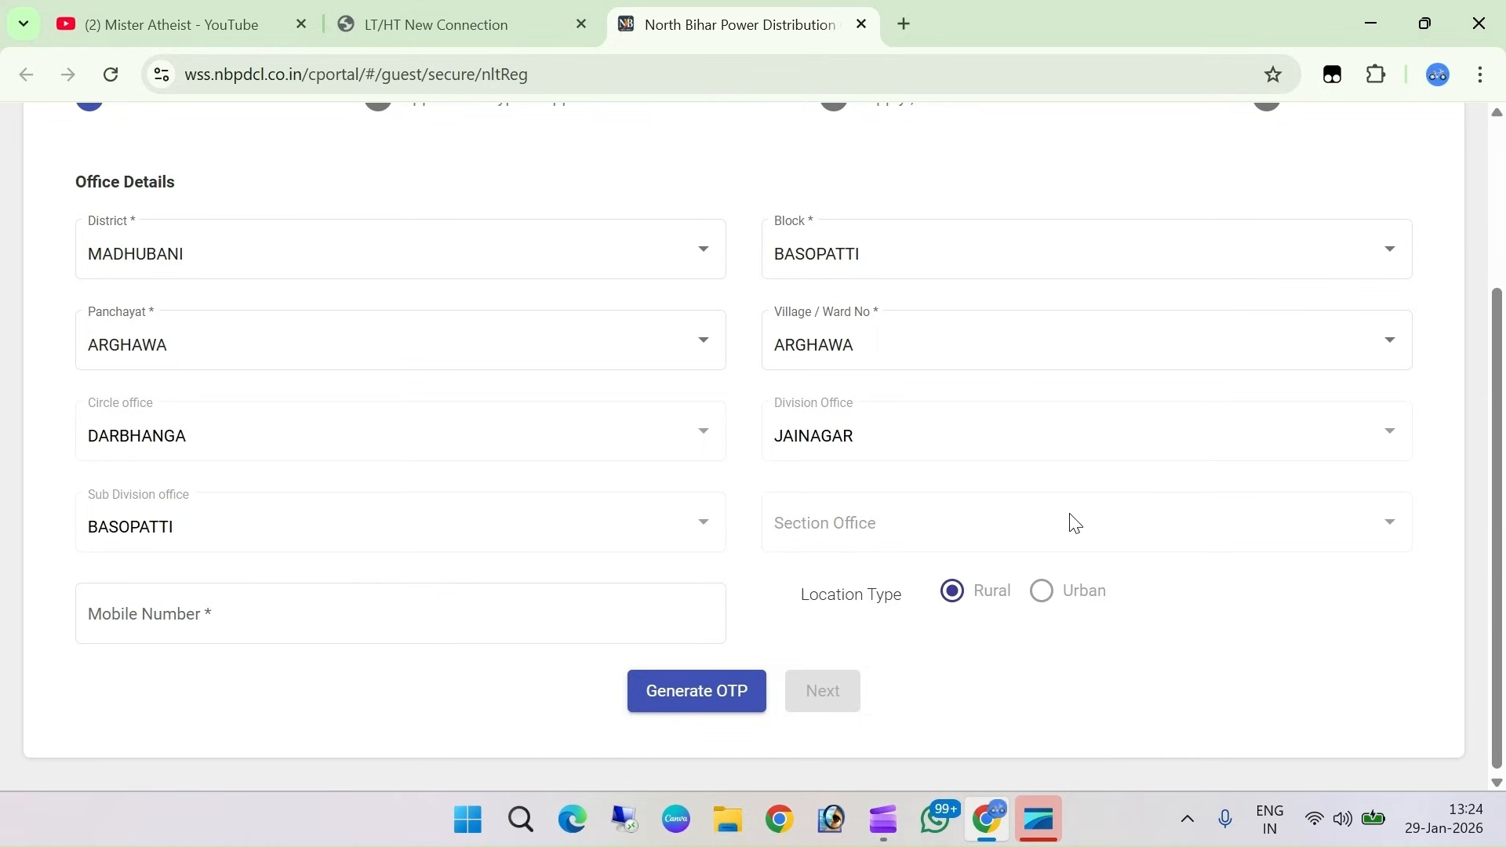
pyautogui.click(205, 620)
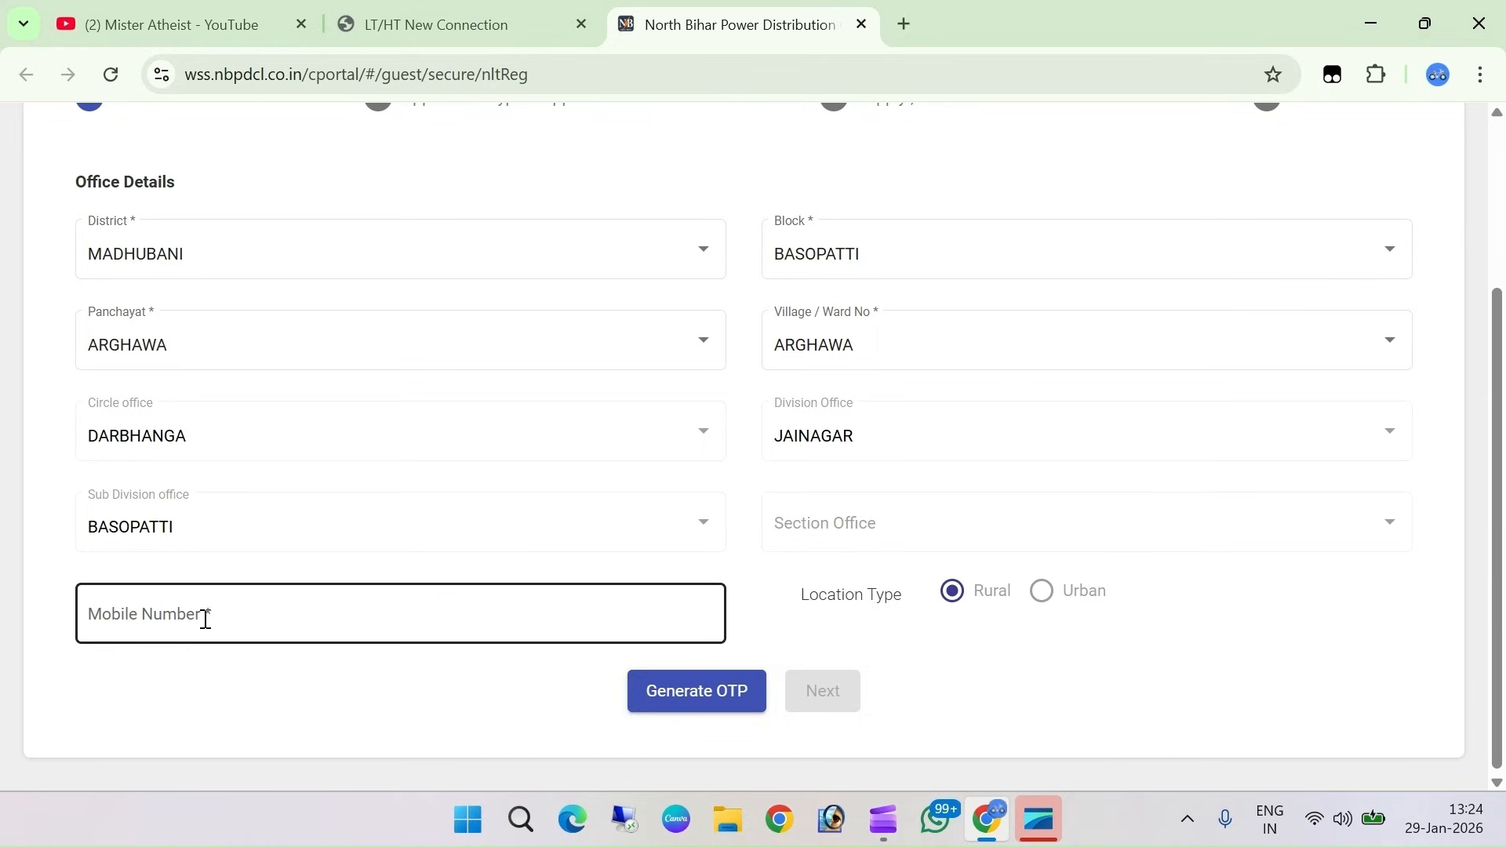
pyautogui.click(205, 619)
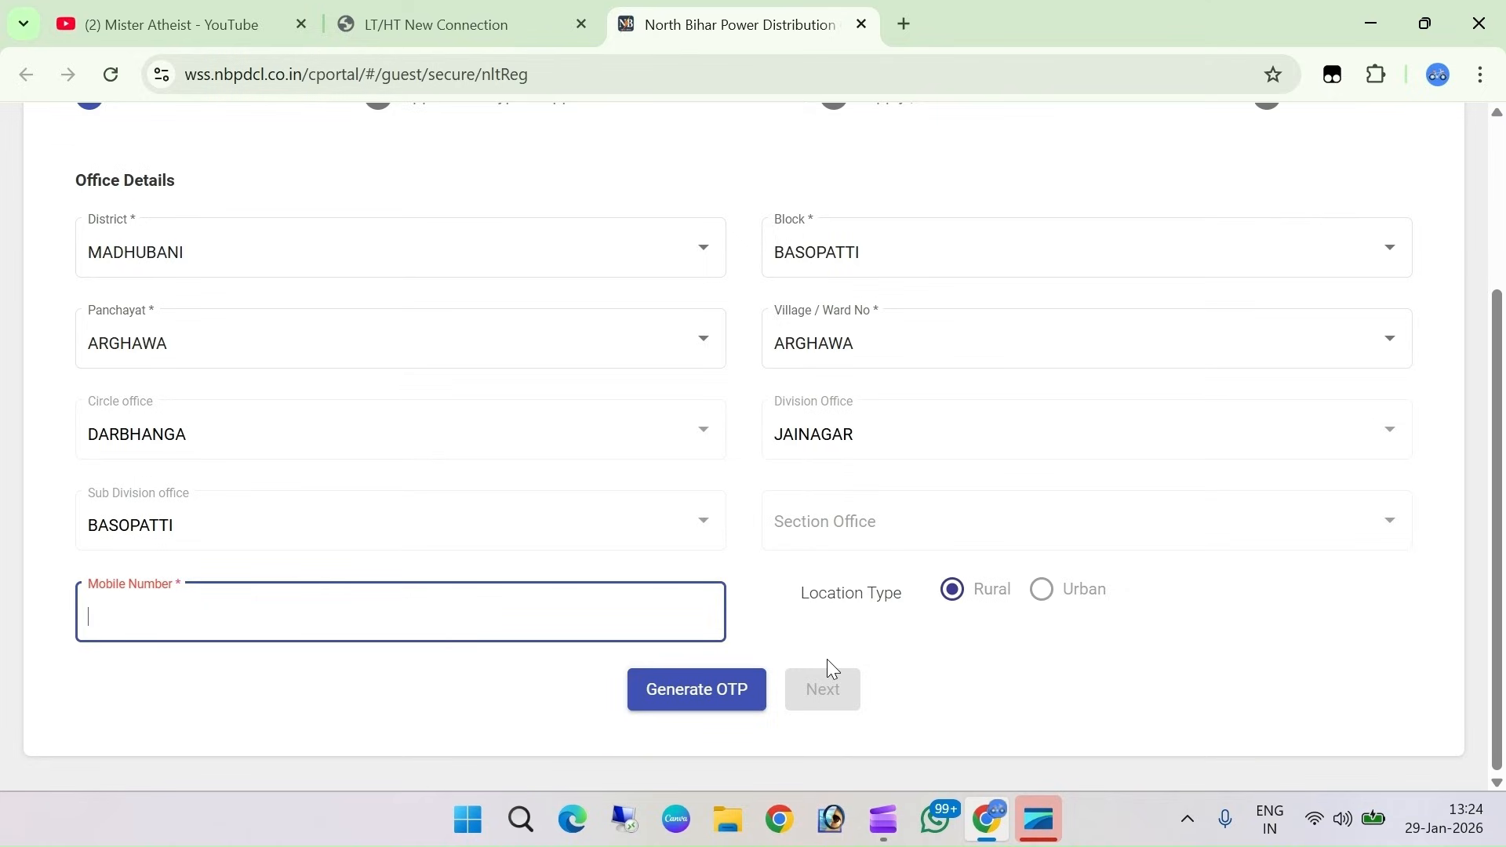
pyautogui.click(821, 690)
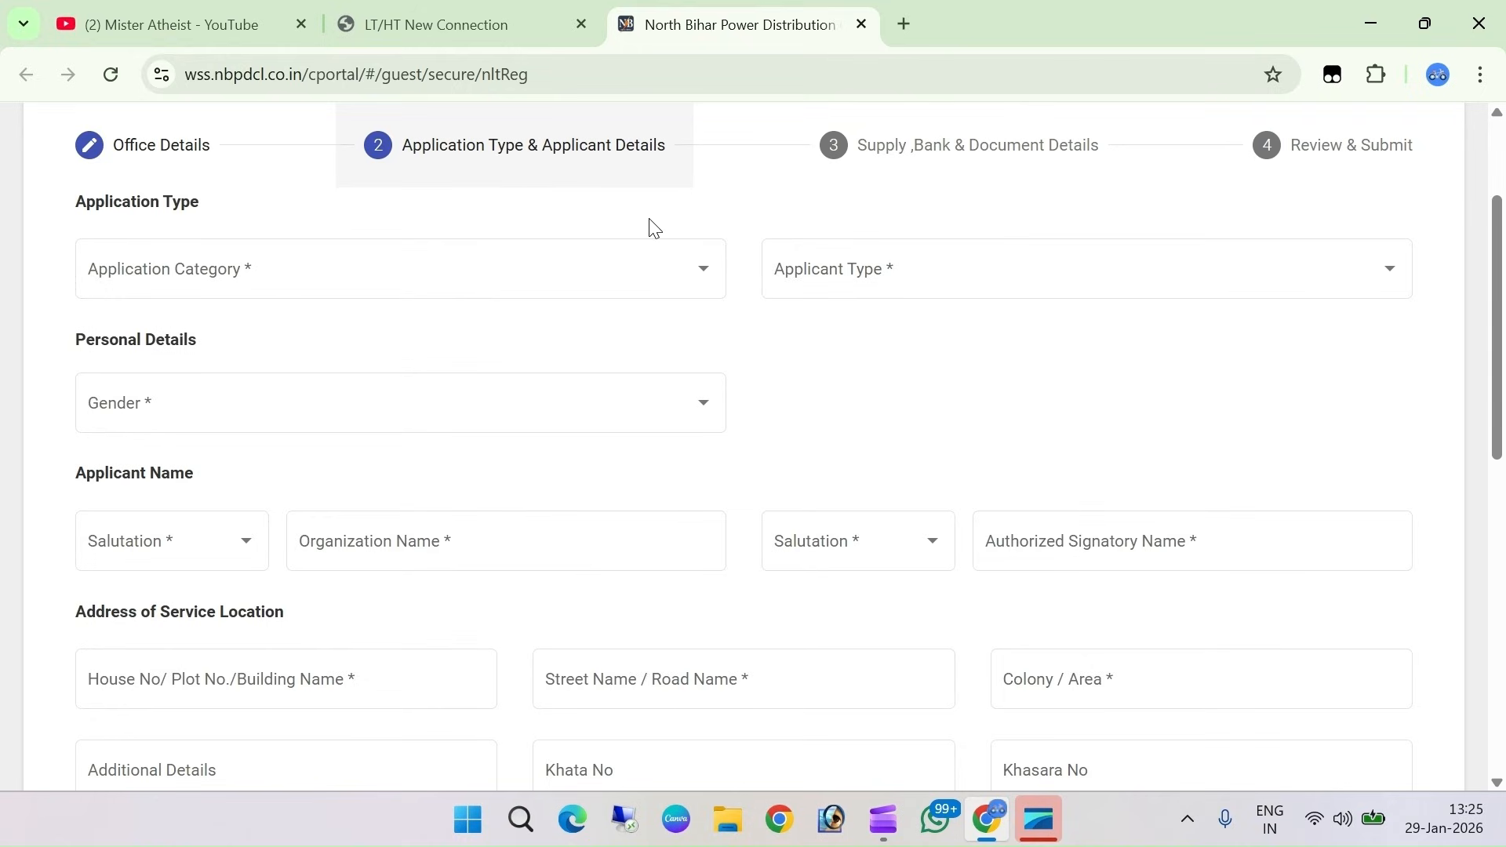
# Choose NEW CONNECTION NORMAL category, Owner applicant type and Male gender
pyautogui.click(241, 261)
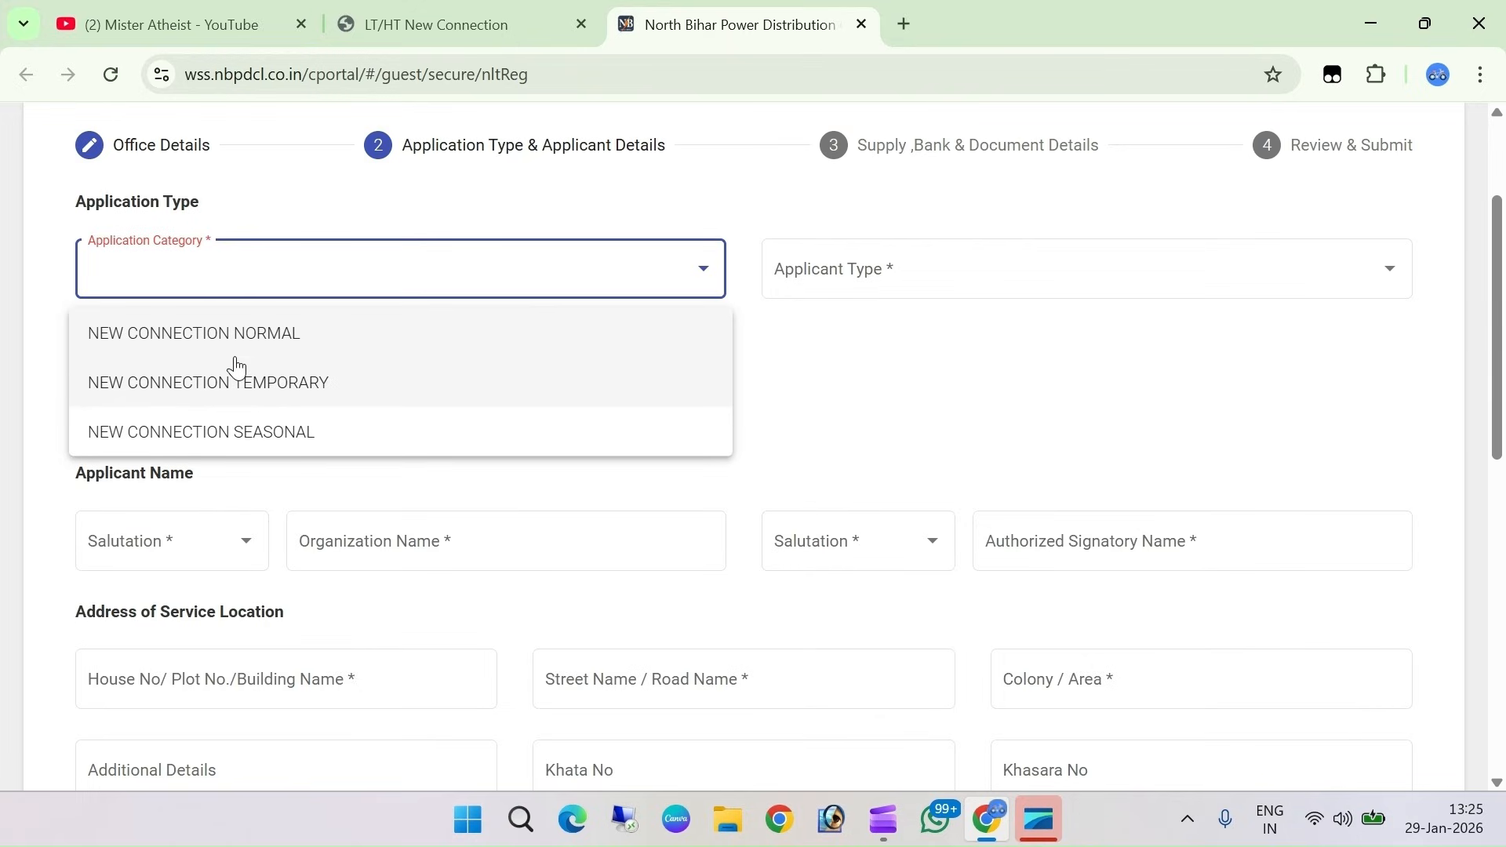
pyautogui.click(240, 333)
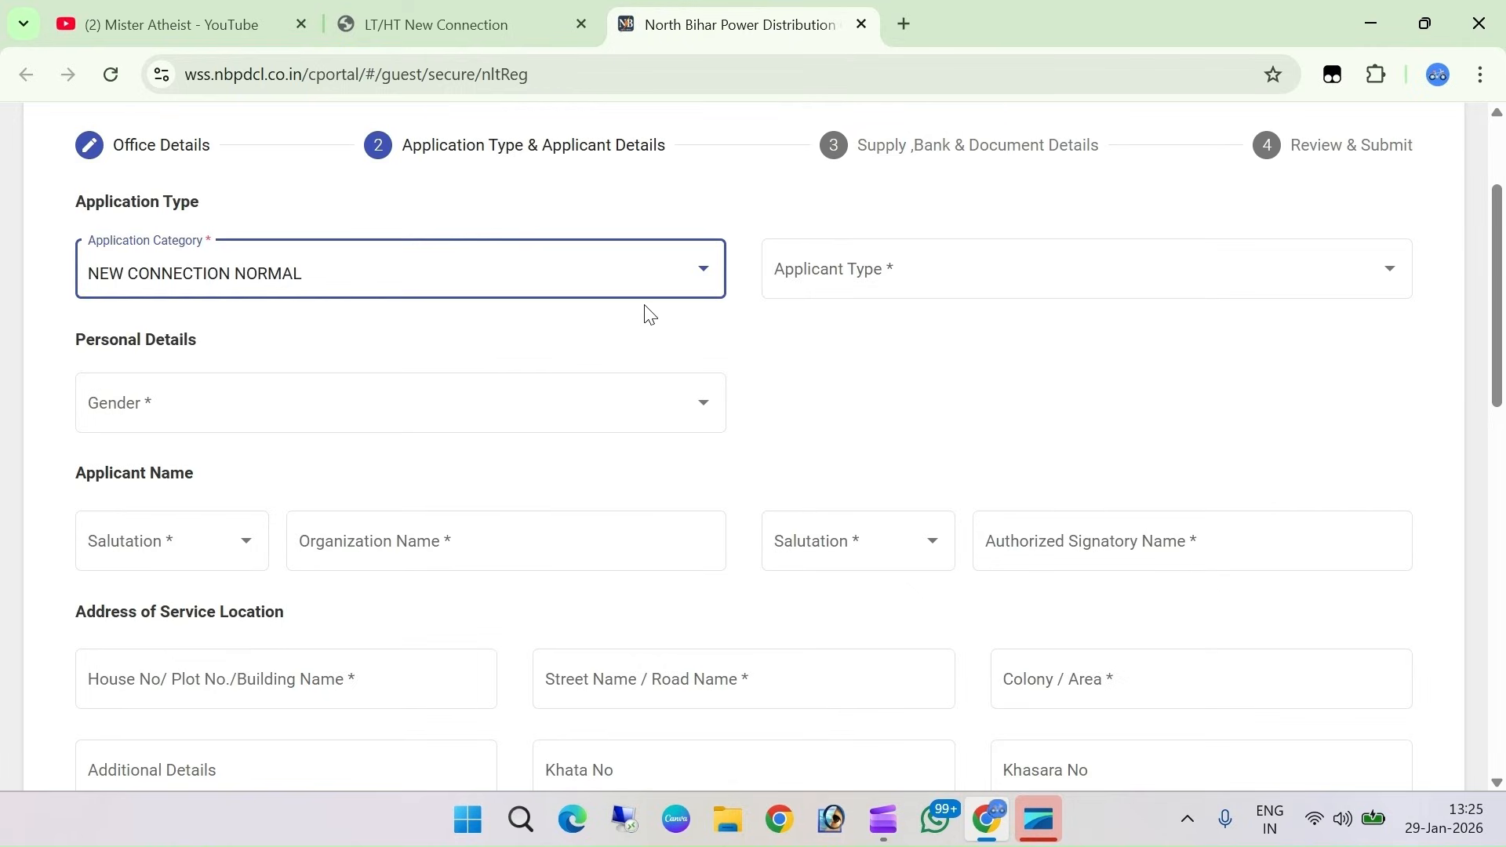
pyautogui.click(901, 283)
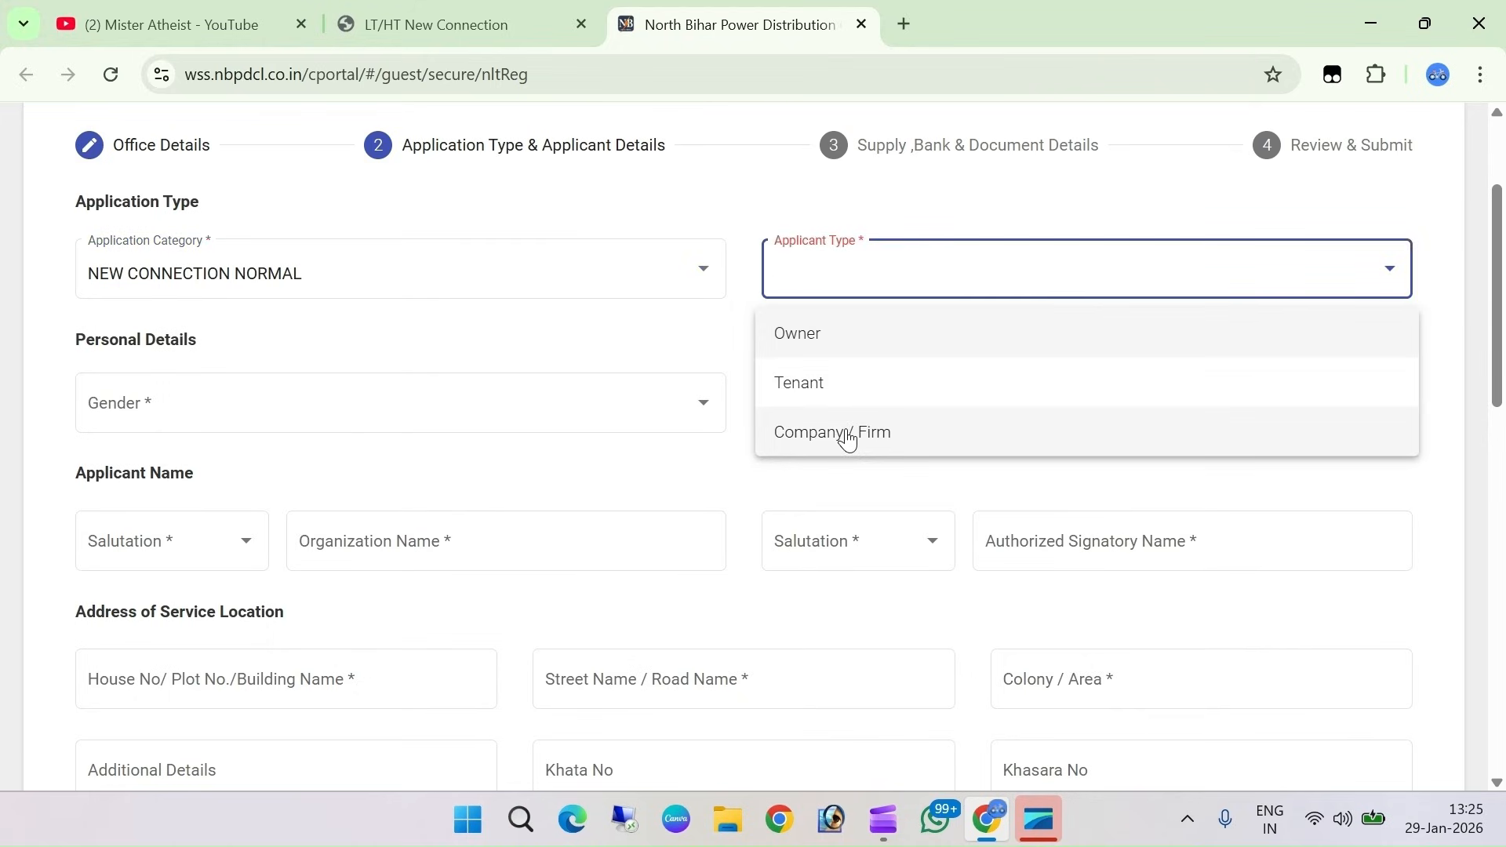
pyautogui.click(803, 340)
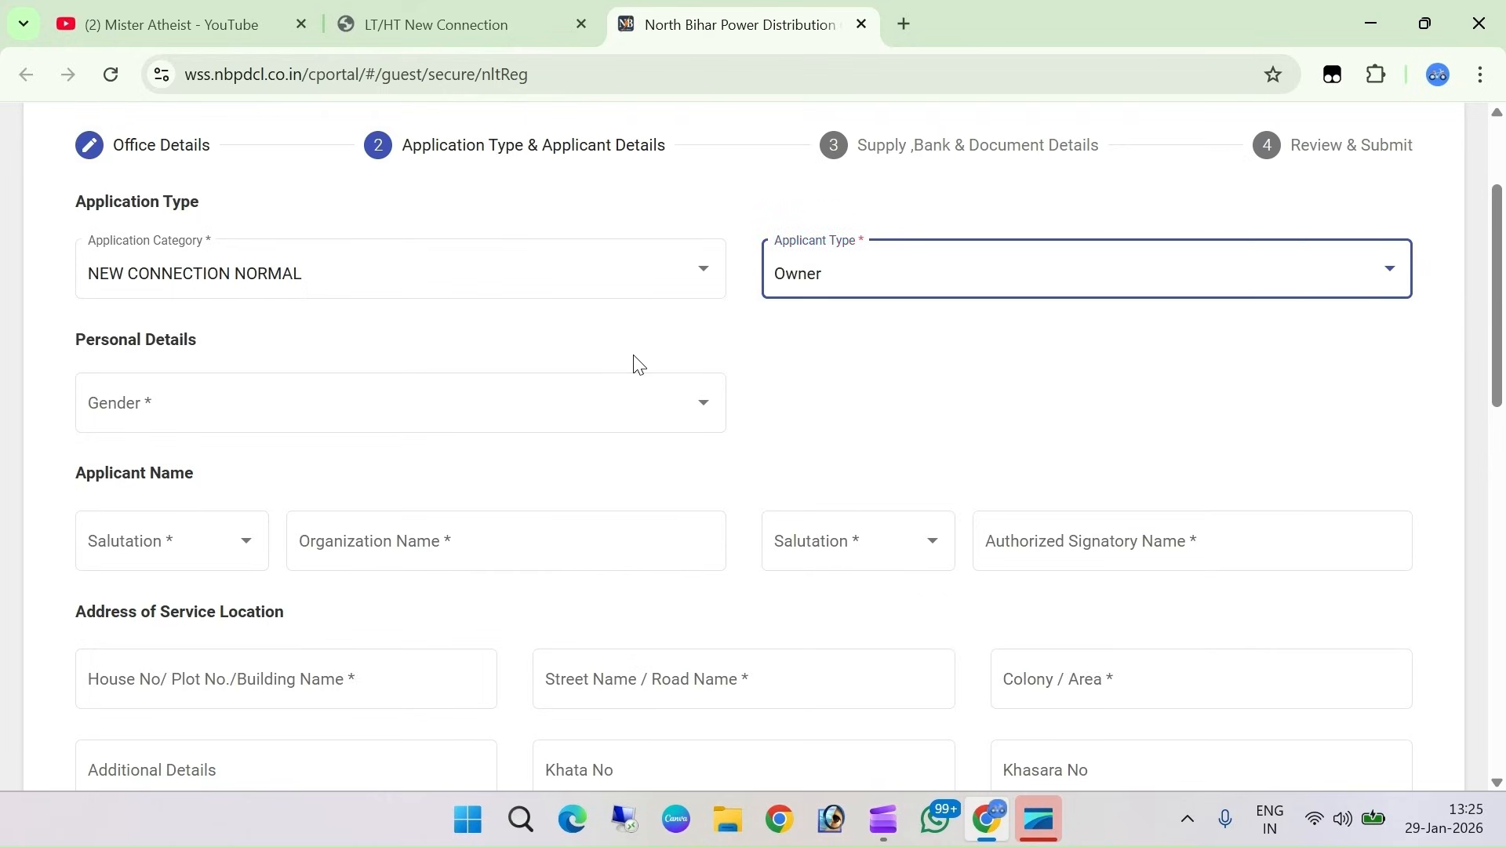
pyautogui.click(225, 410)
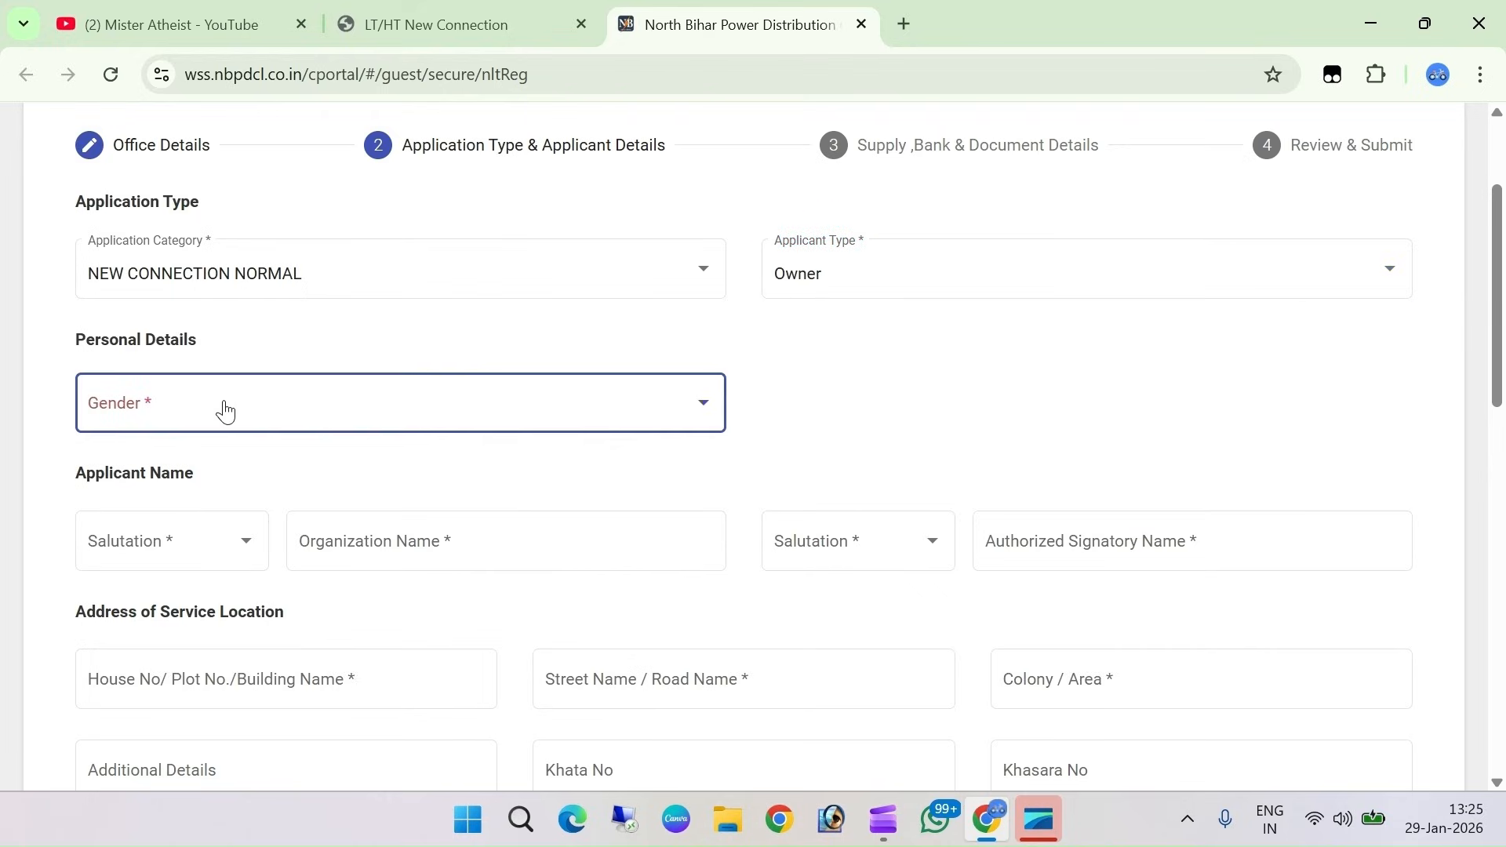
pyautogui.click(225, 411)
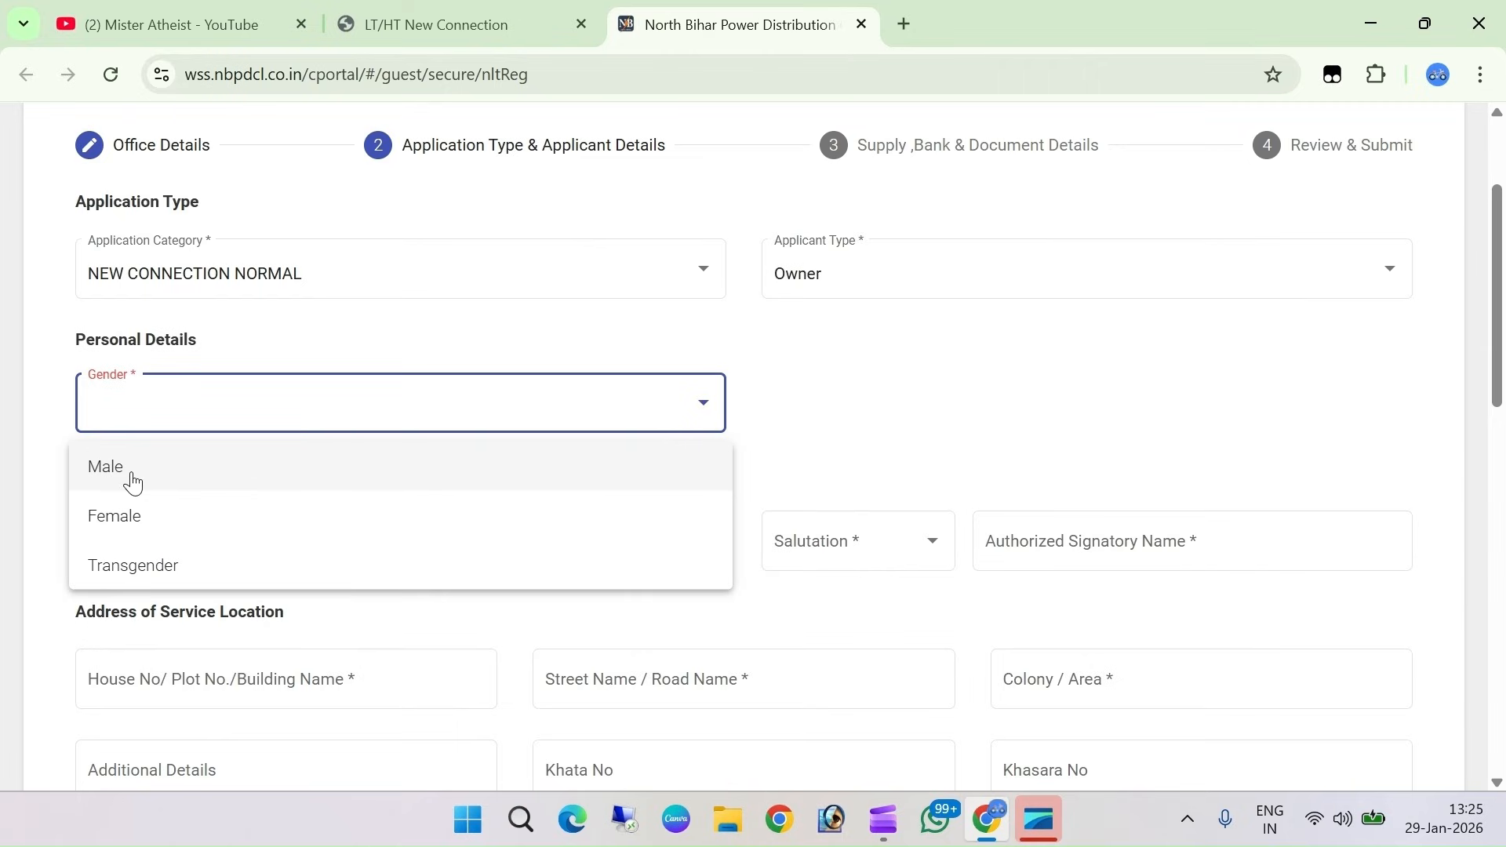
pyautogui.click(131, 480)
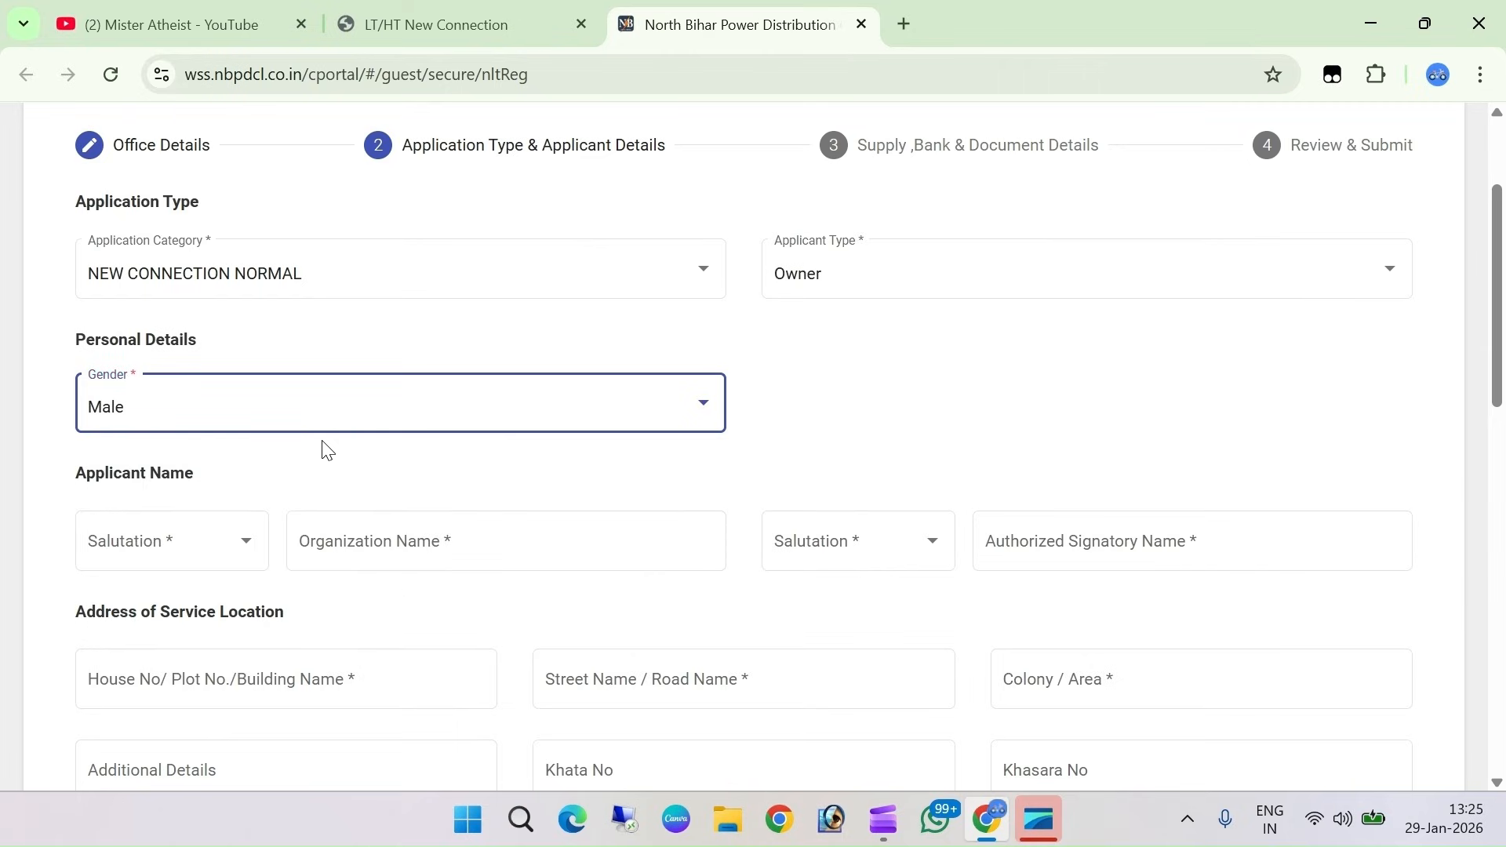
pyautogui.scroll(-2, 198, 341)
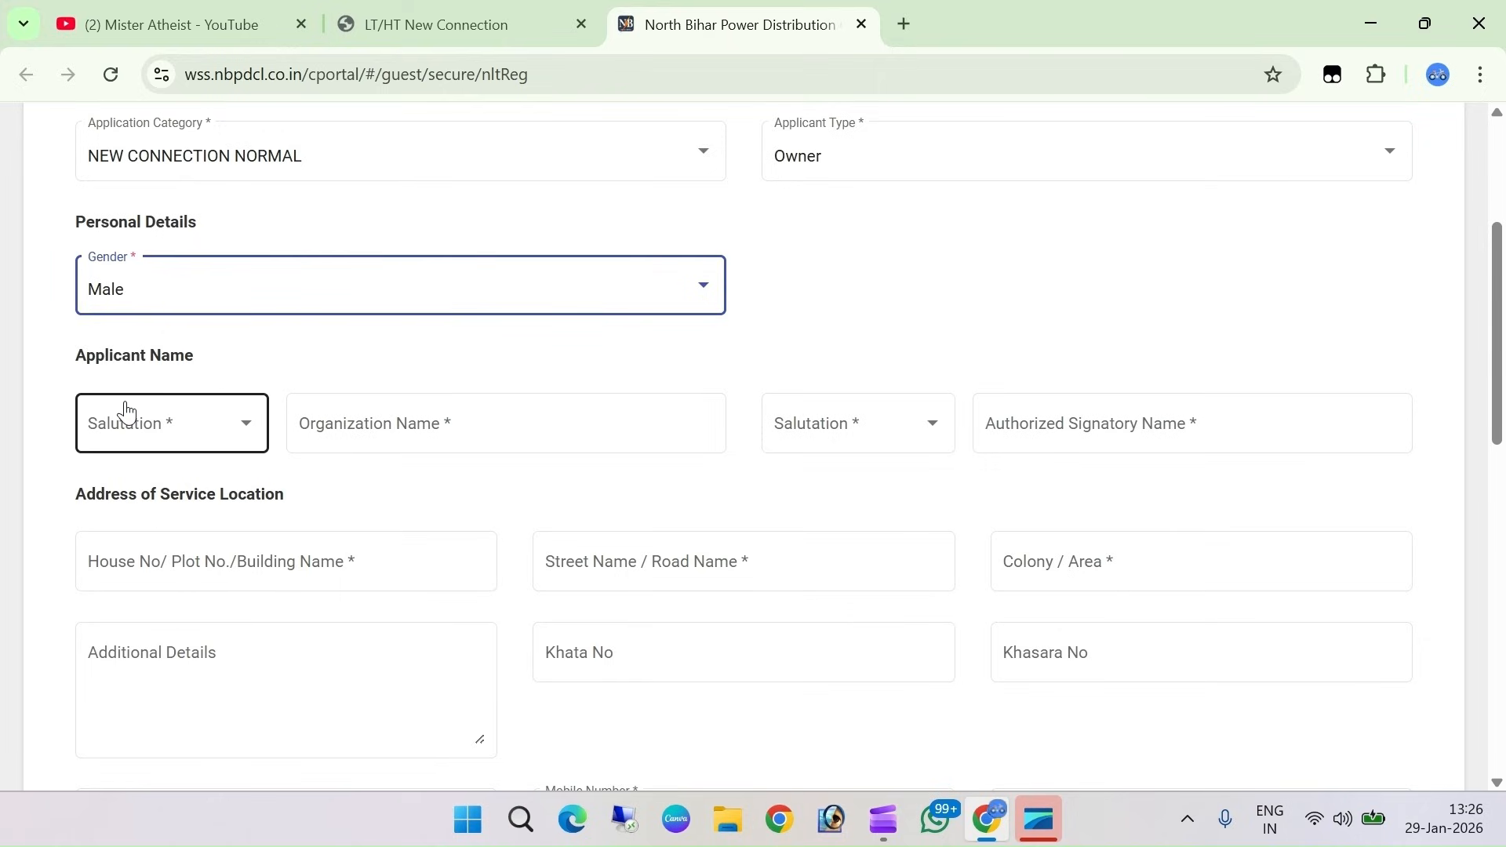
pyautogui.click(182, 438)
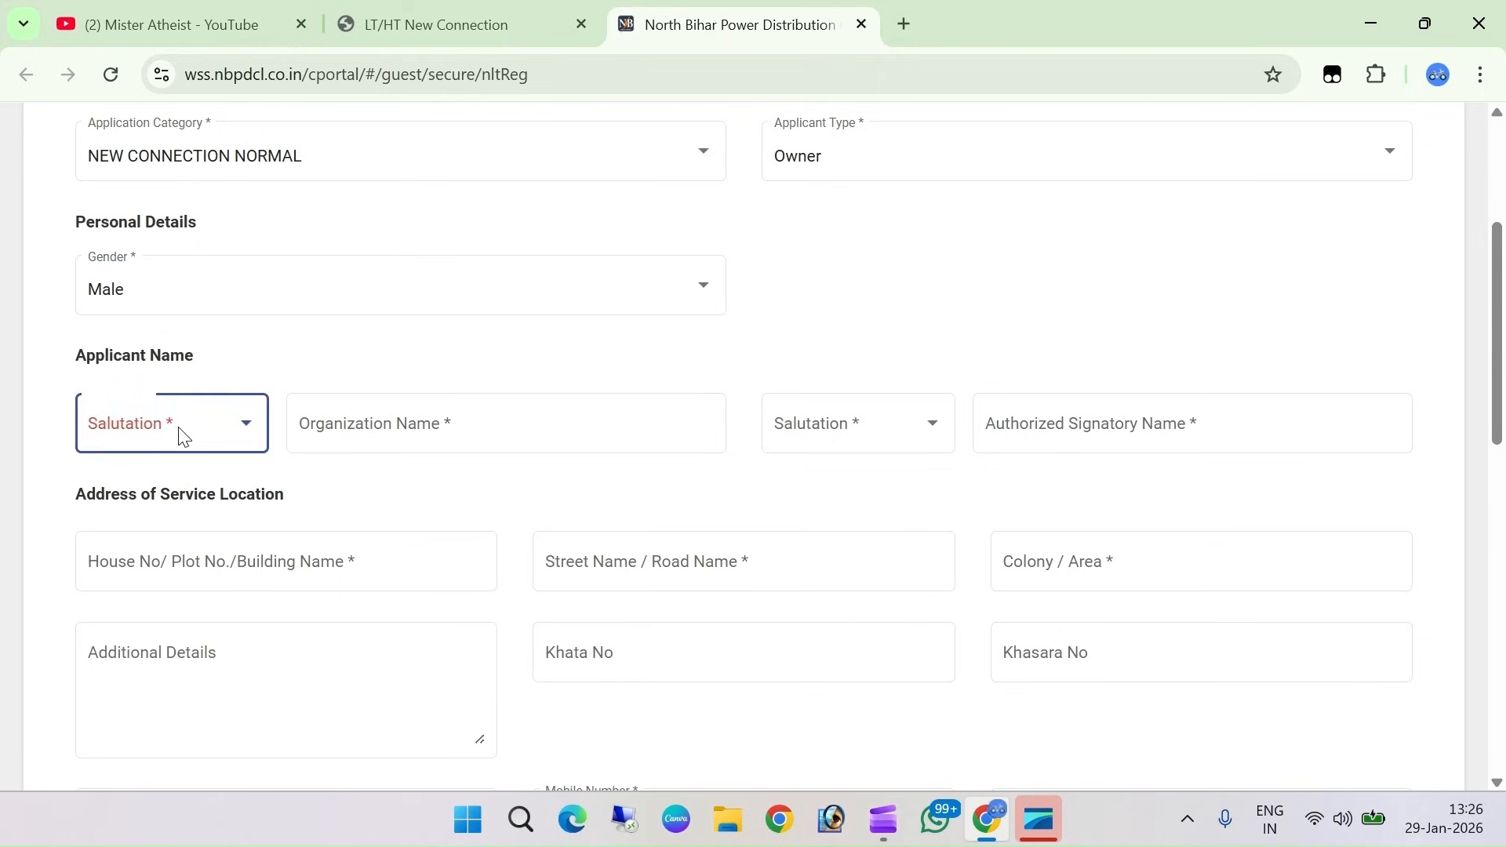
pyautogui.click(182, 437)
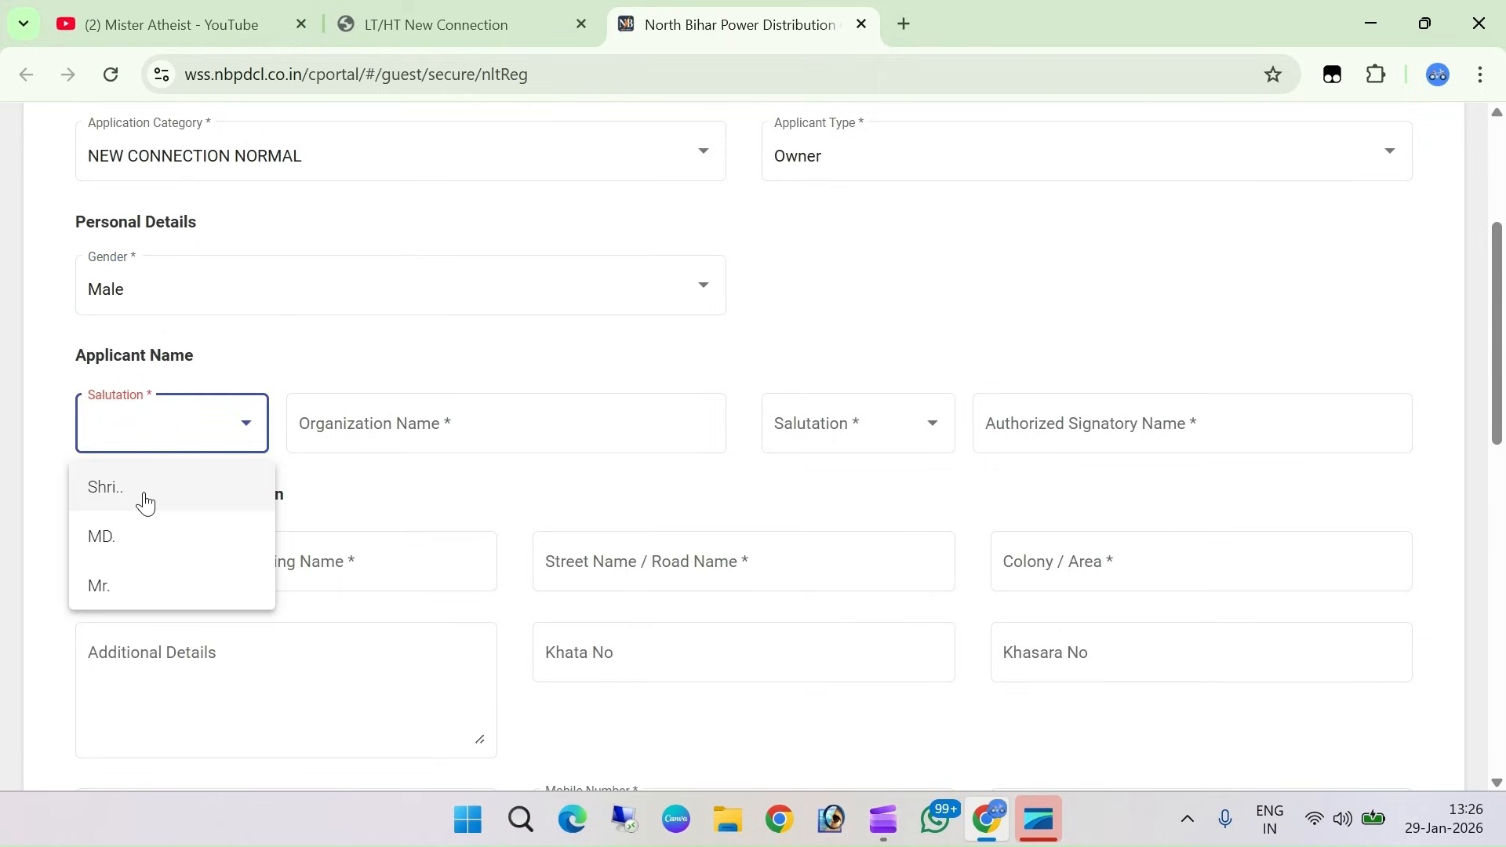
# Set the salutation to Mr. and type the applicant's first name in capitals
pyautogui.click(115, 594)
pyautogui.click(421, 430)
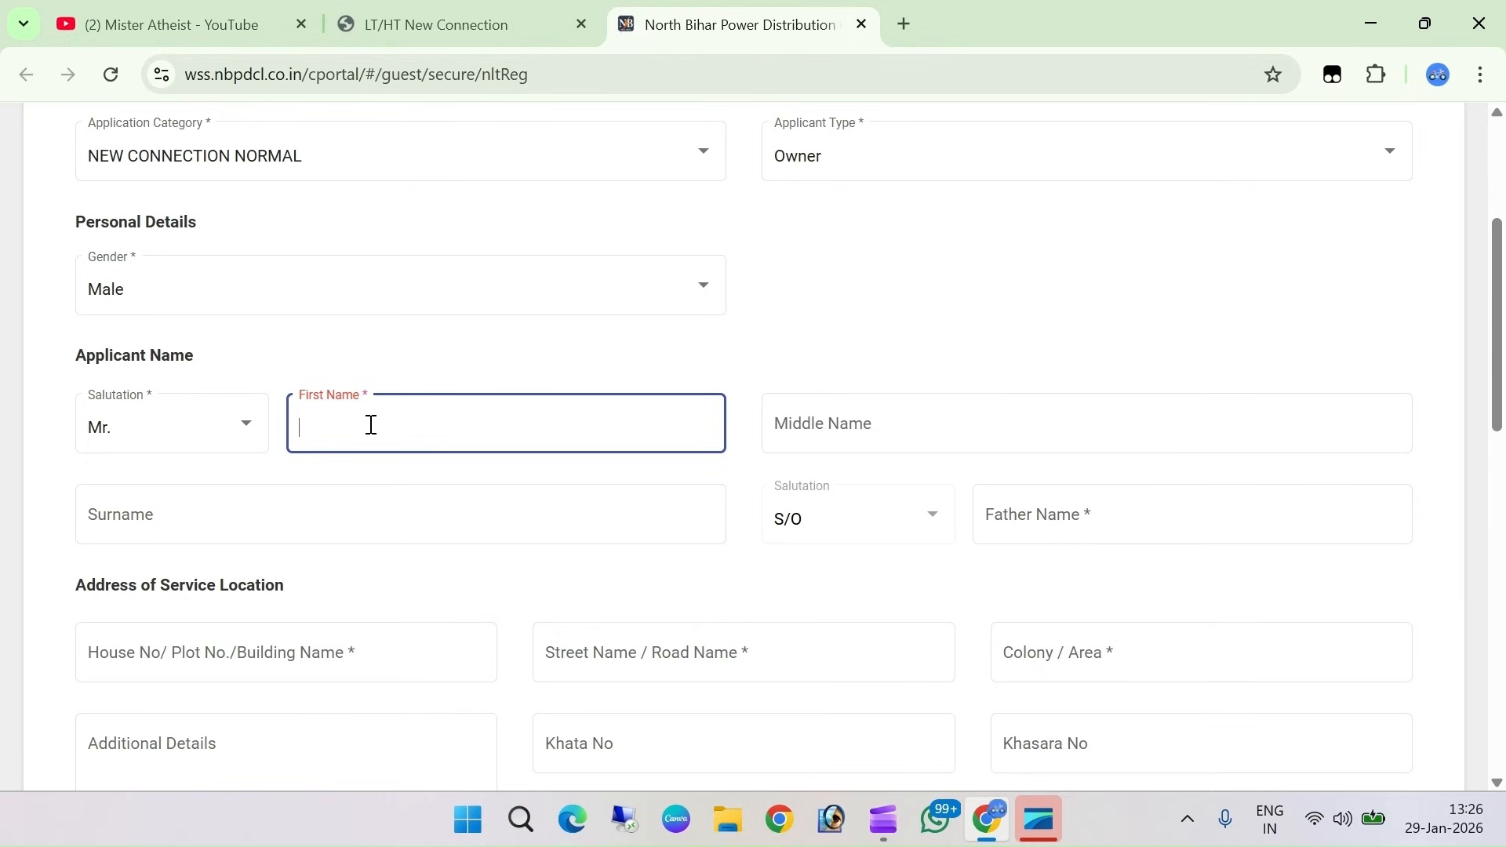
pyautogui.click(876, 421)
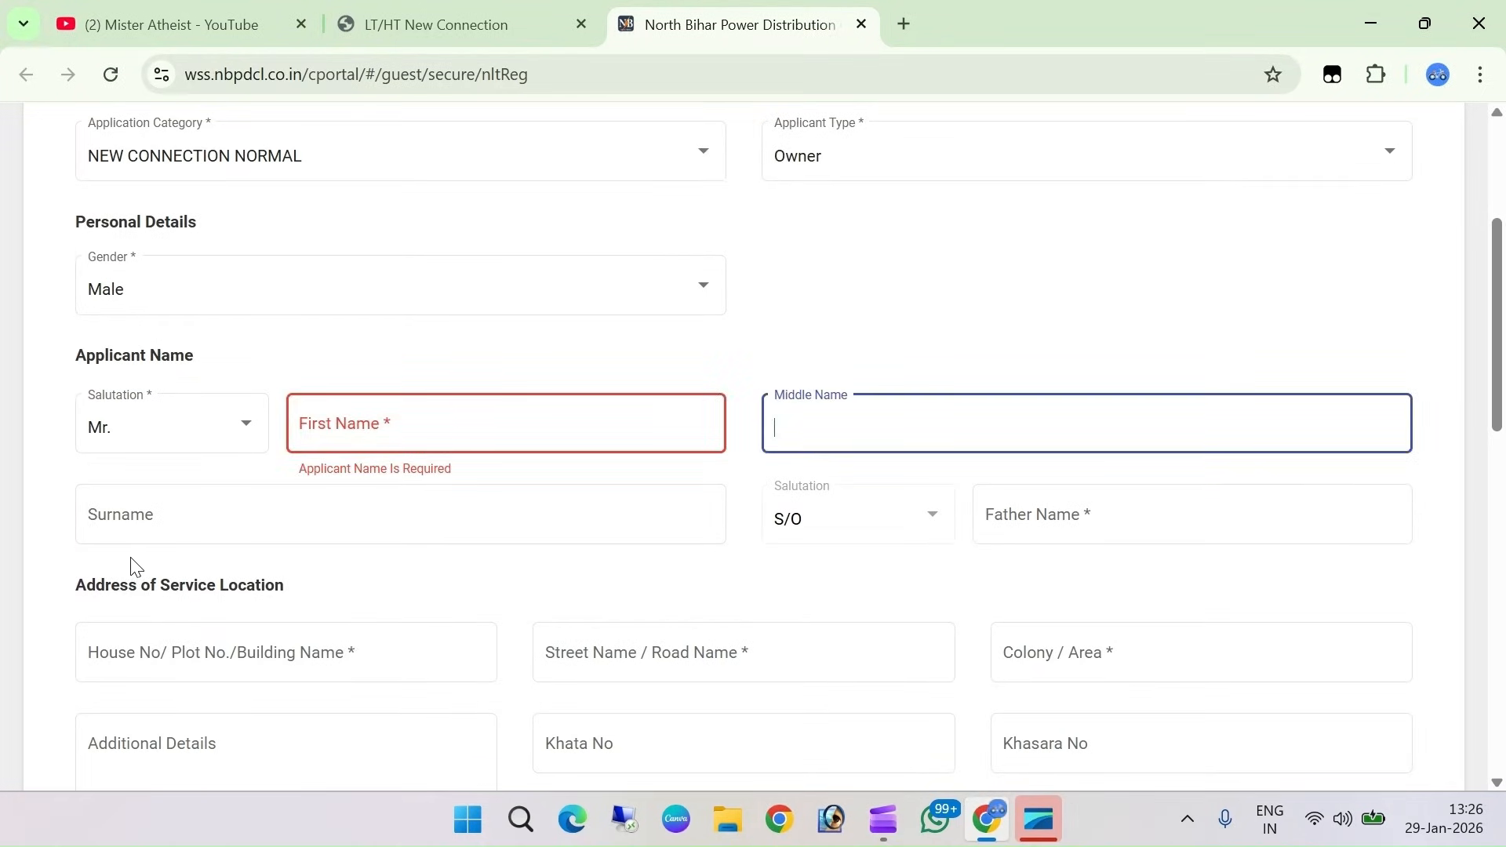
pyautogui.click(162, 522)
pyautogui.click(360, 430)
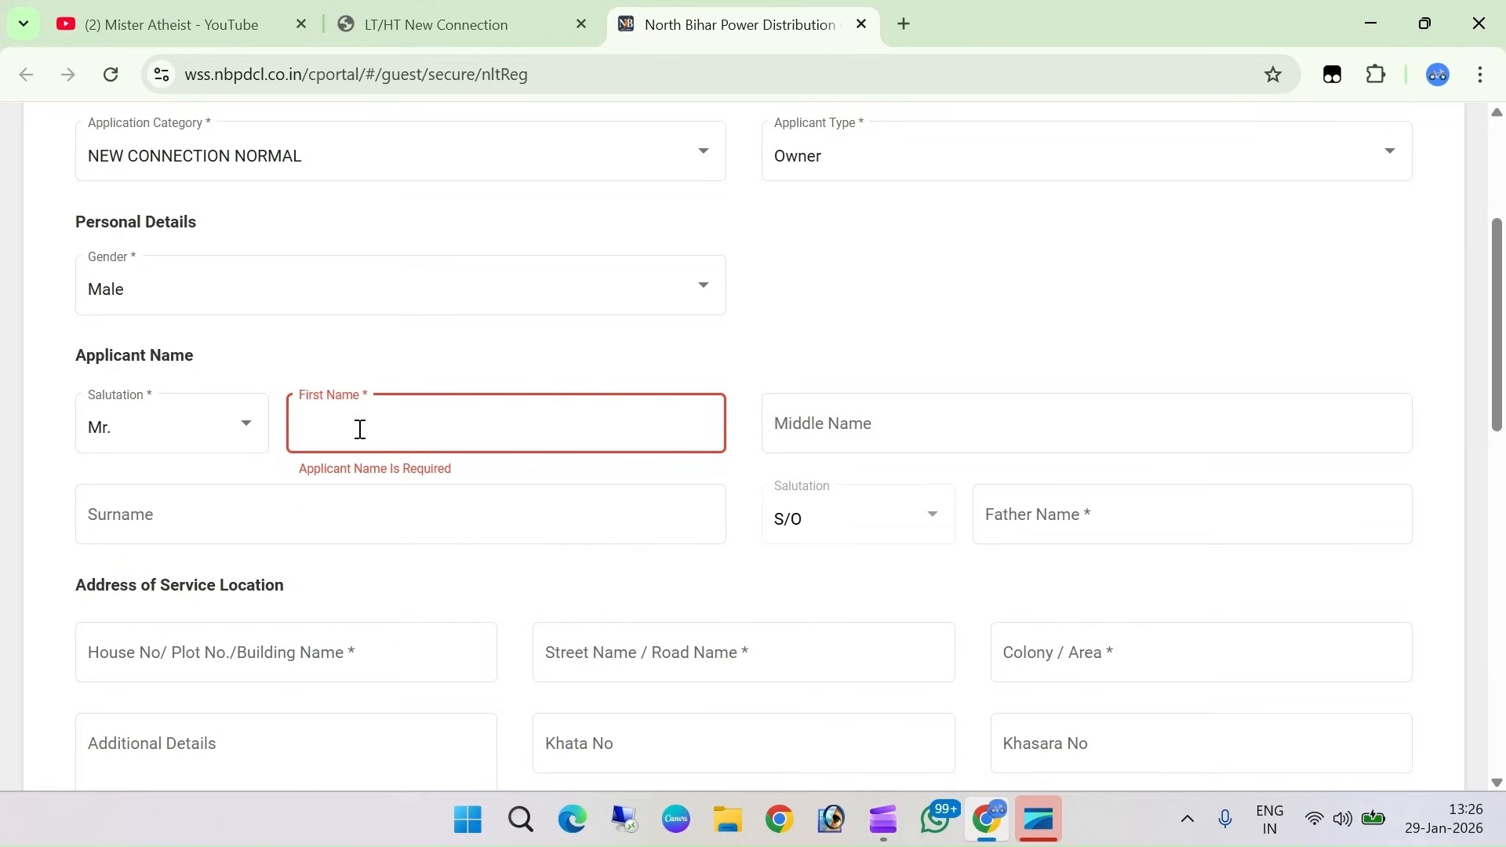
pyautogui.press('capslock')
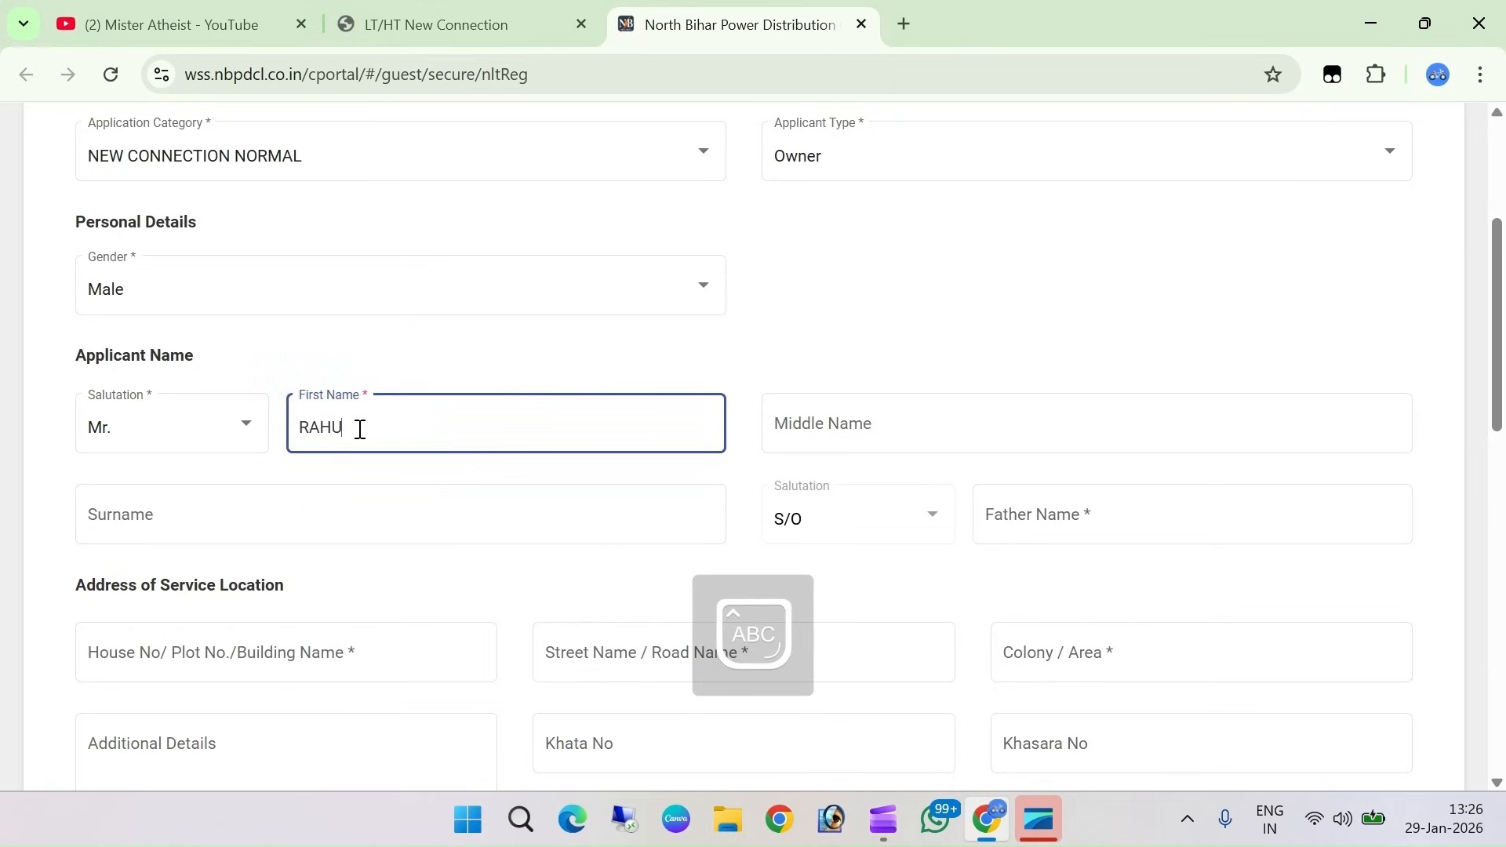
# Enter the applicant's middle name and surname, then clear the middle name field
pyautogui.press('Tab')
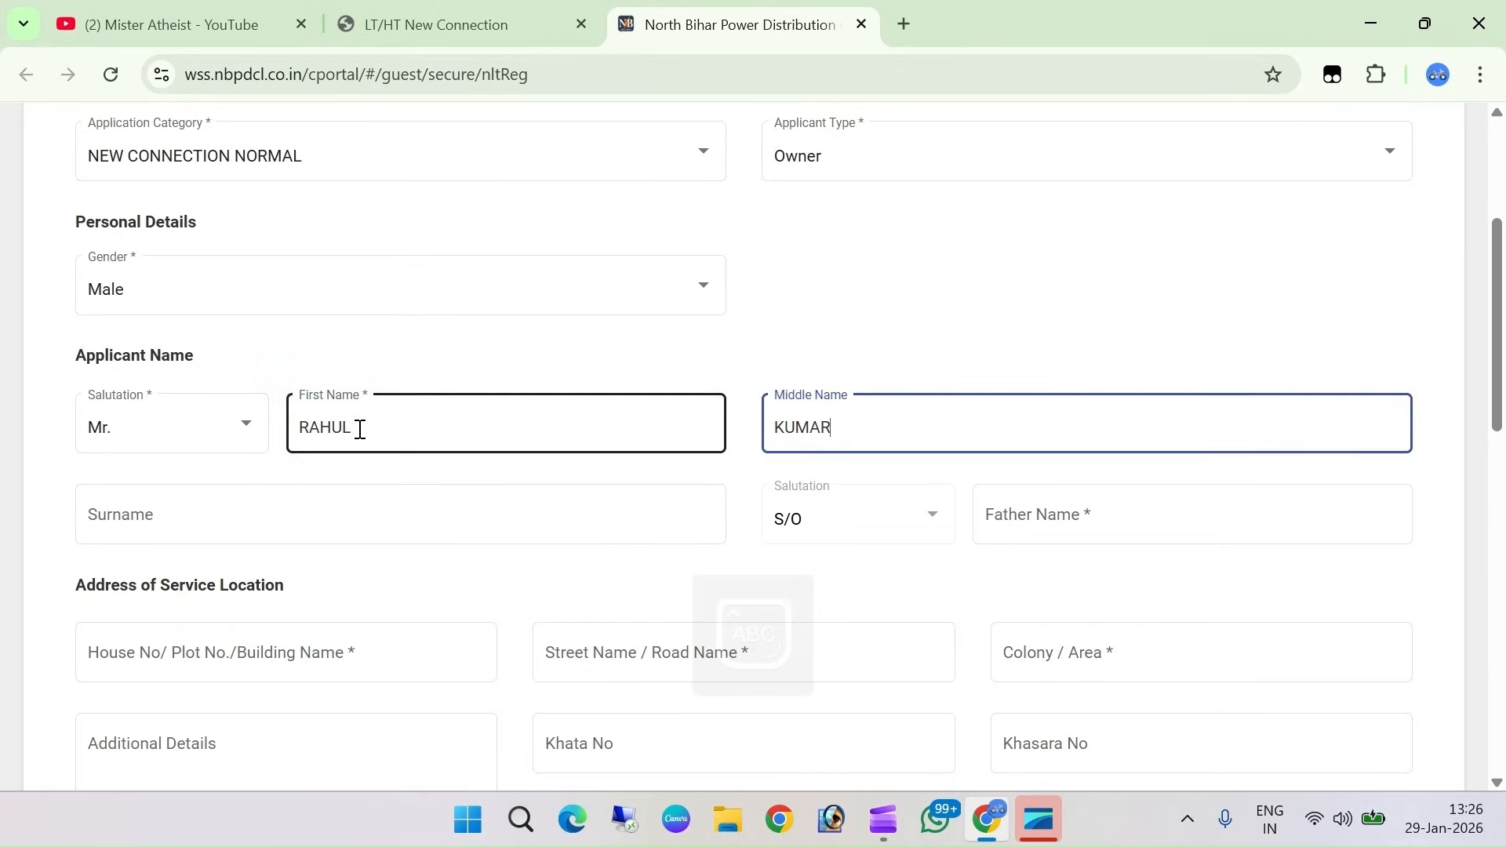
pyautogui.press('Tab')
pyautogui.press('Tab')
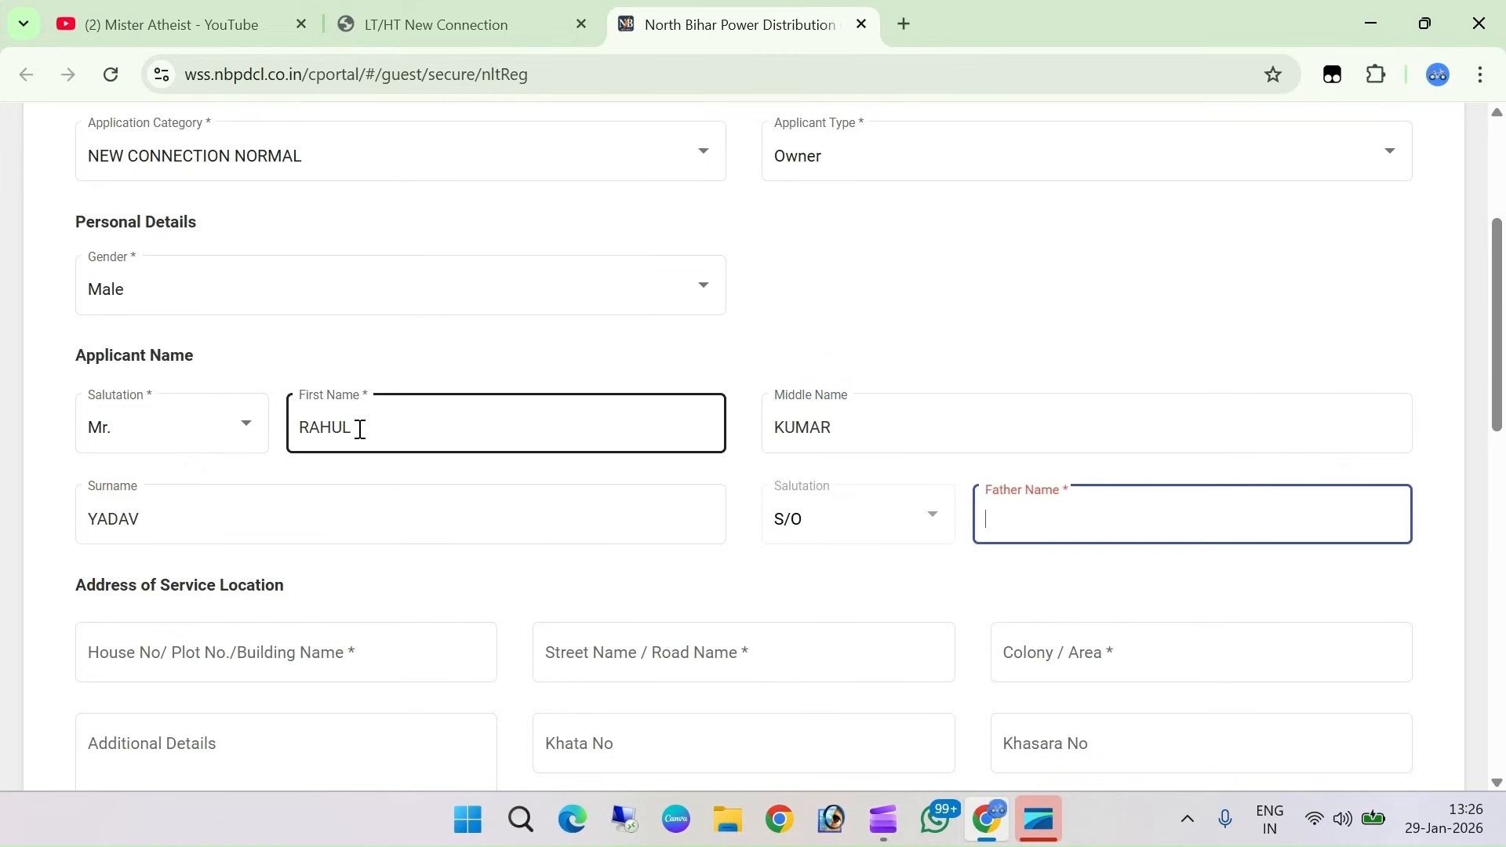
pyautogui.click(864, 431)
pyautogui.press('BackSpace')
pyautogui.press('BackSpace')
pyautogui.press('BackSpace')
pyautogui.press('BackSpace')
pyautogui.press('BackSpace')
pyautogui.click(807, 406)
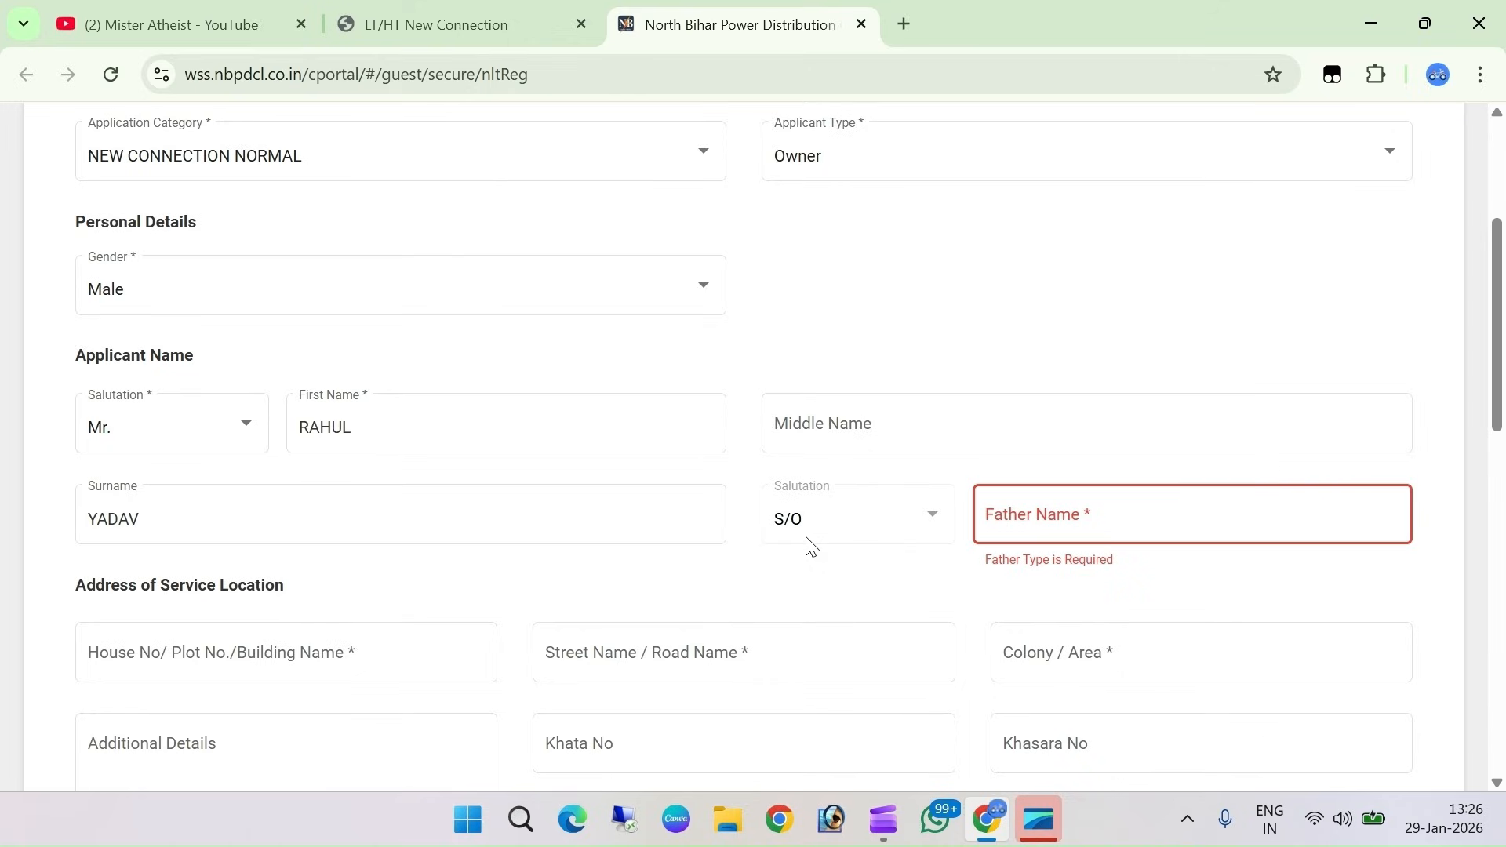
# Keep salutation Mr. and enter the father's name, removing the extra trailing letter
pyautogui.click(146, 428)
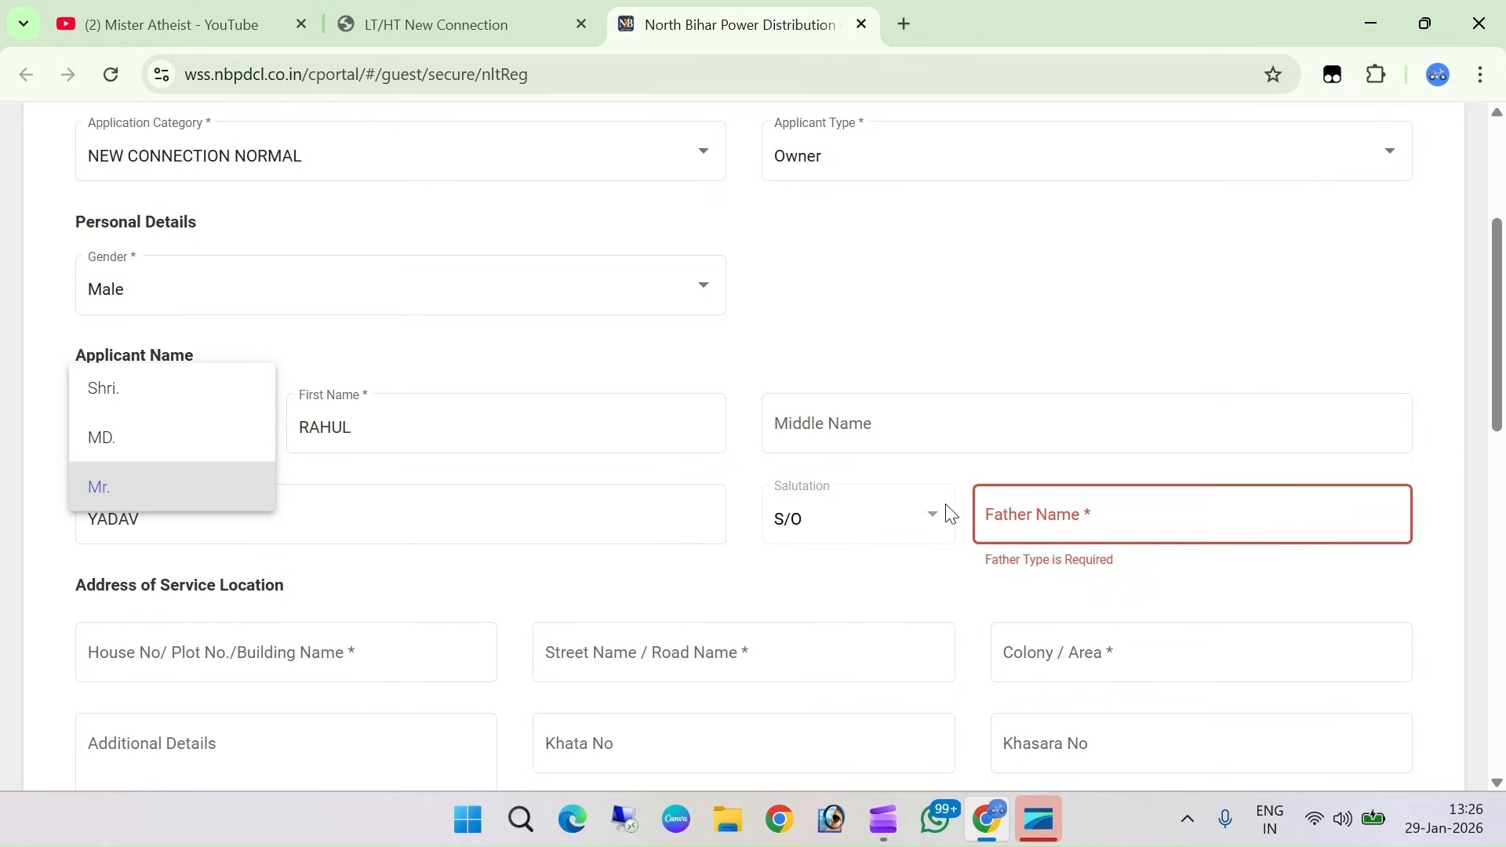
pyautogui.click(853, 547)
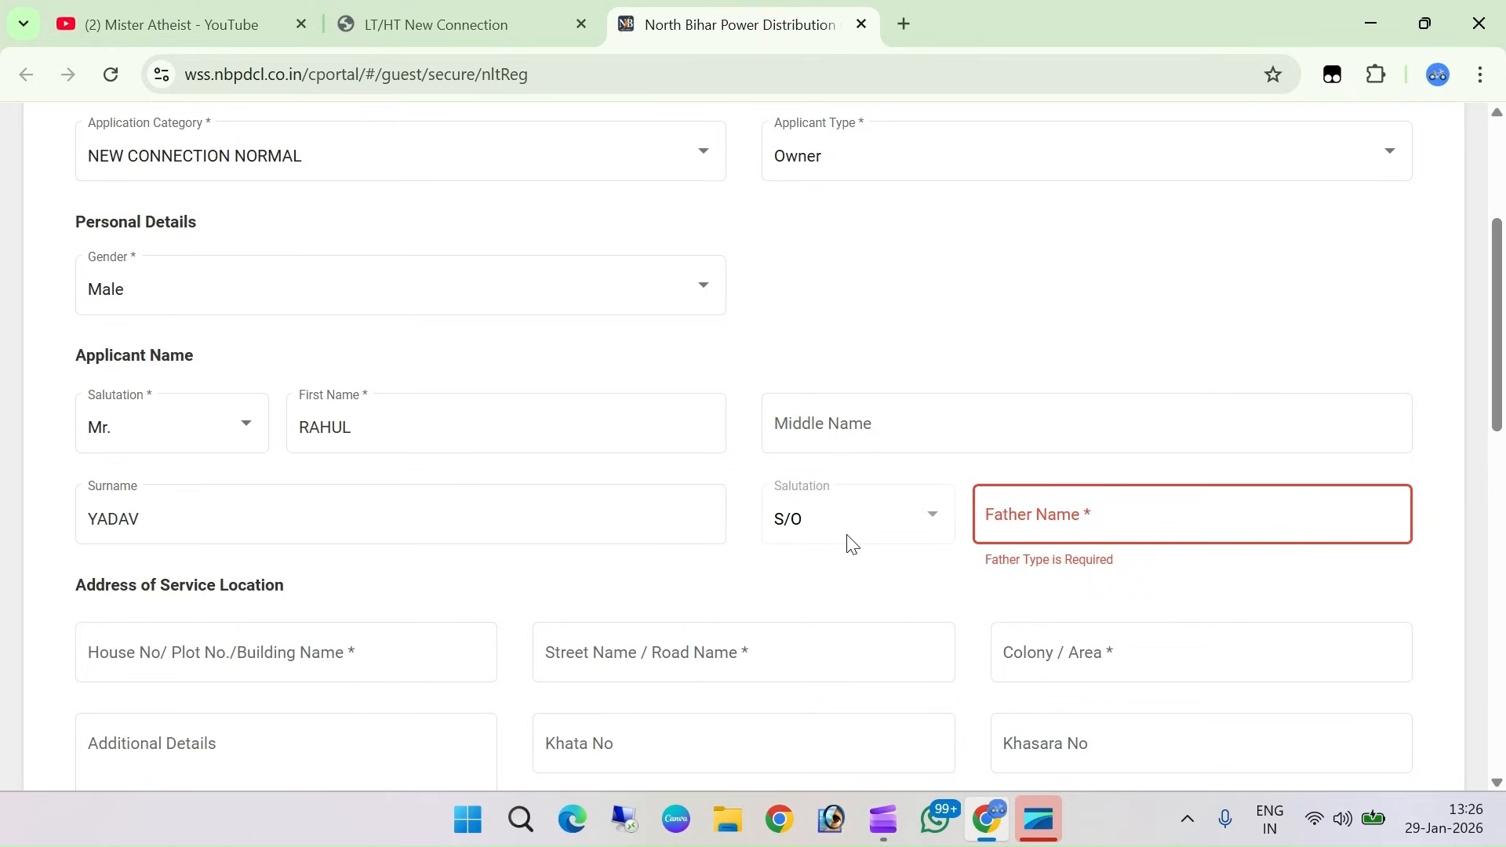
pyautogui.click(1061, 515)
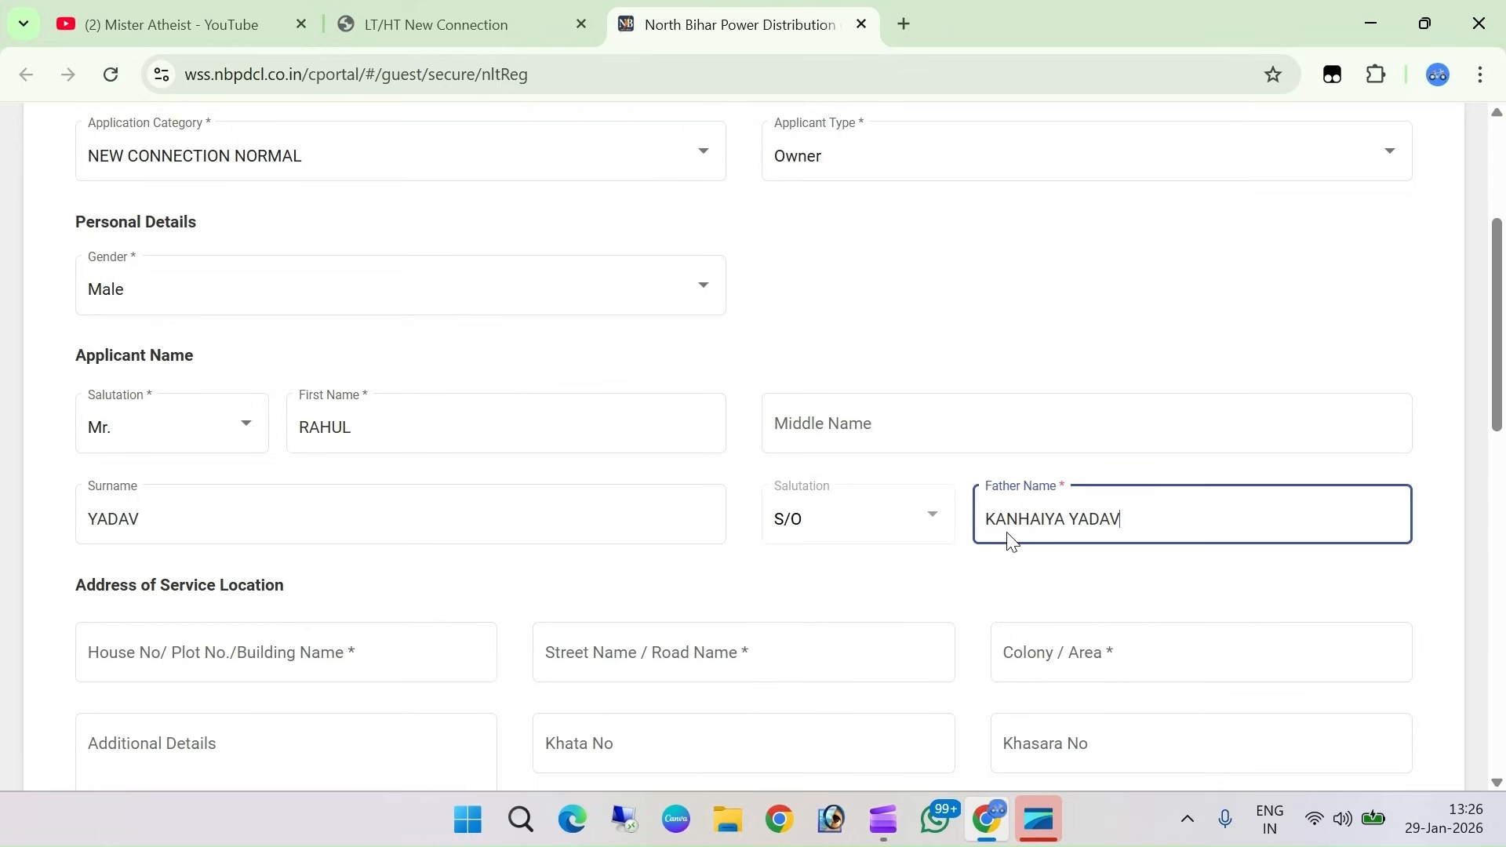
pyautogui.scroll(-2, 310, 538)
pyautogui.scroll(-2, 310, 538)
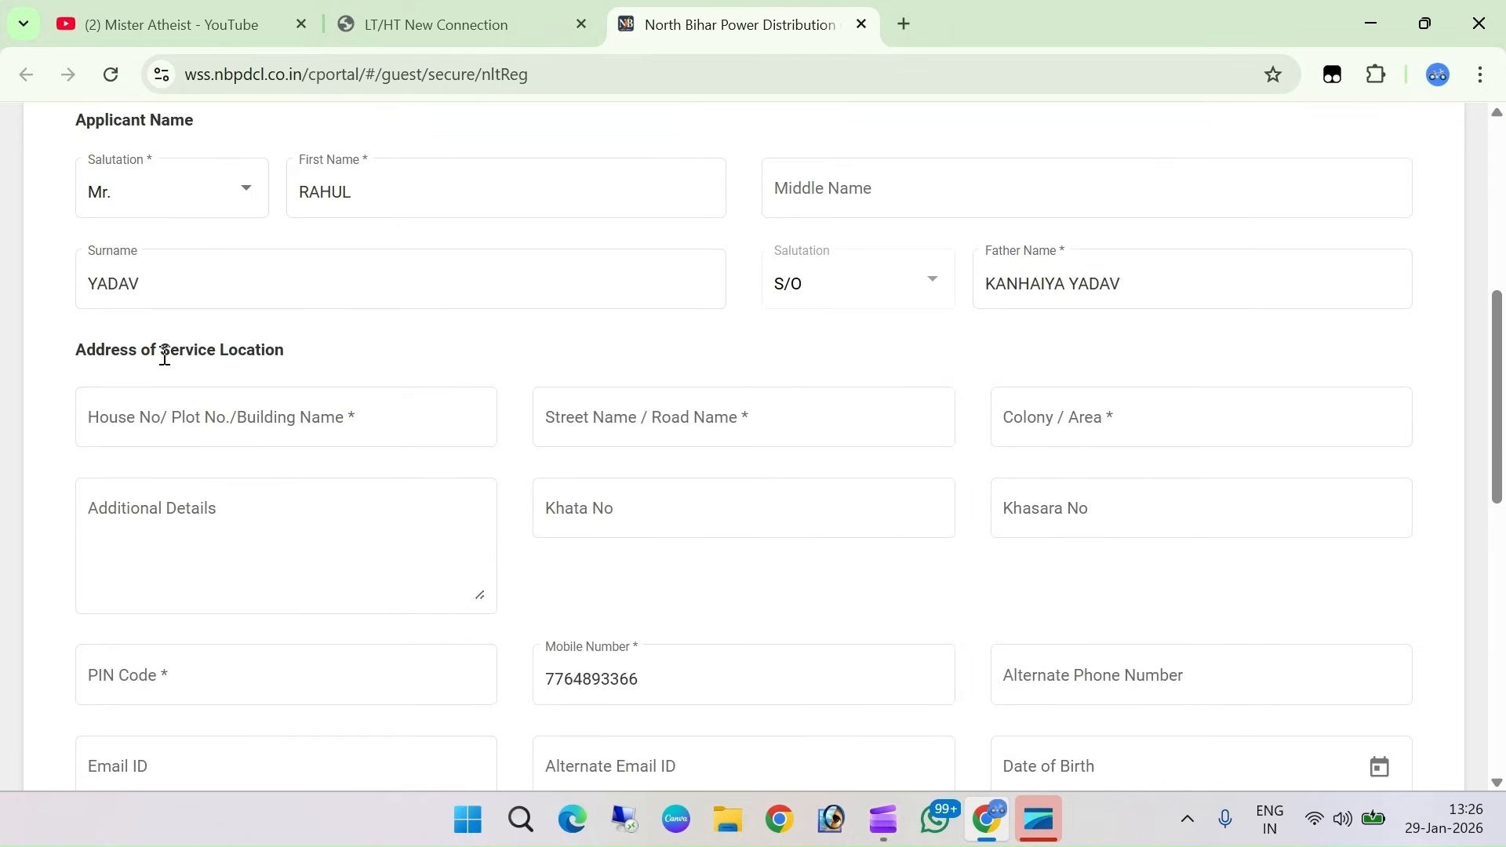
pyautogui.click(186, 426)
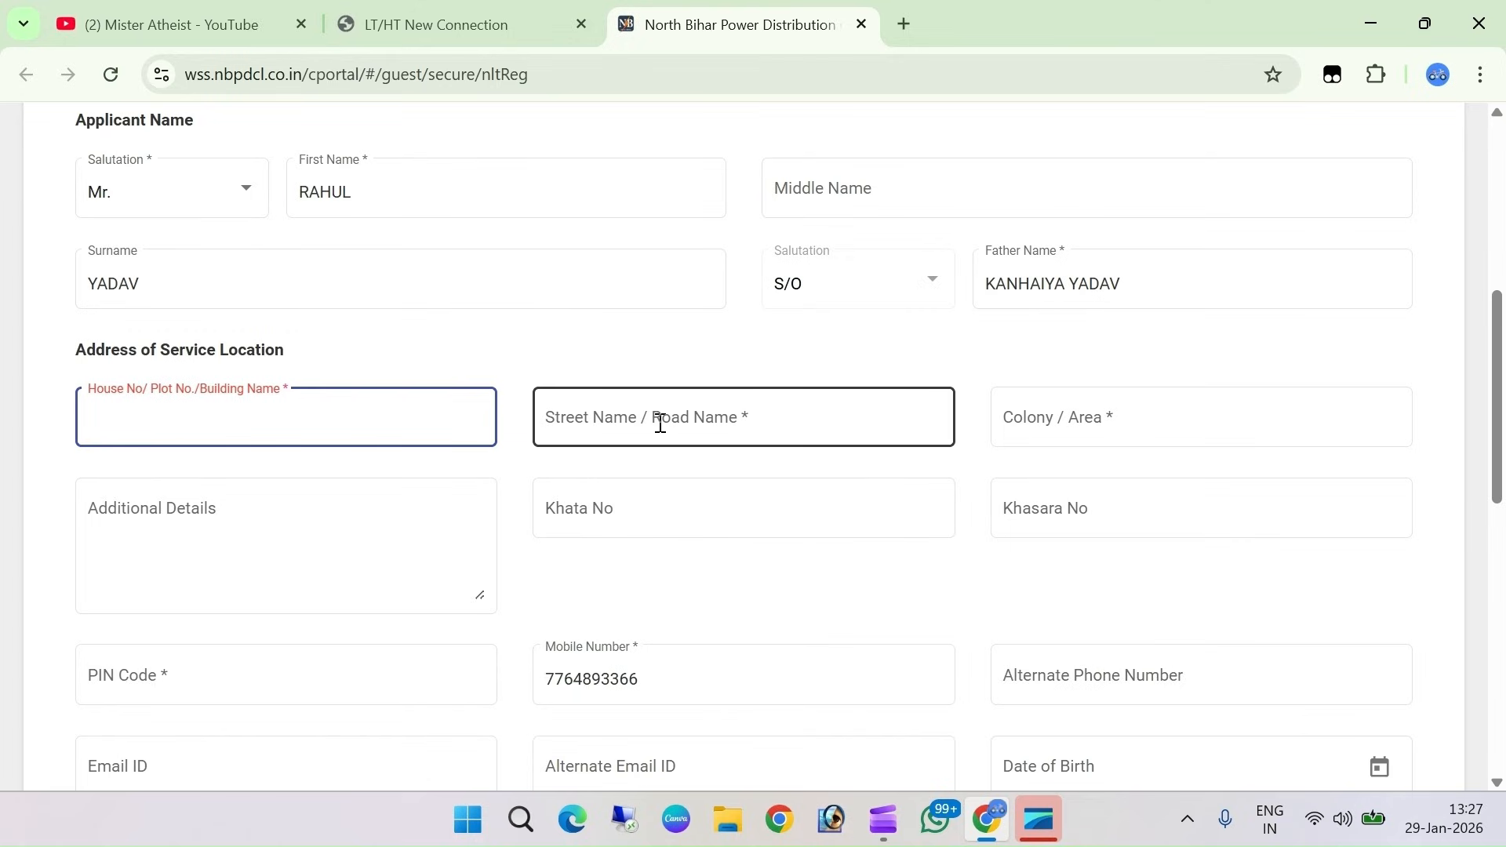
pyautogui.click(694, 429)
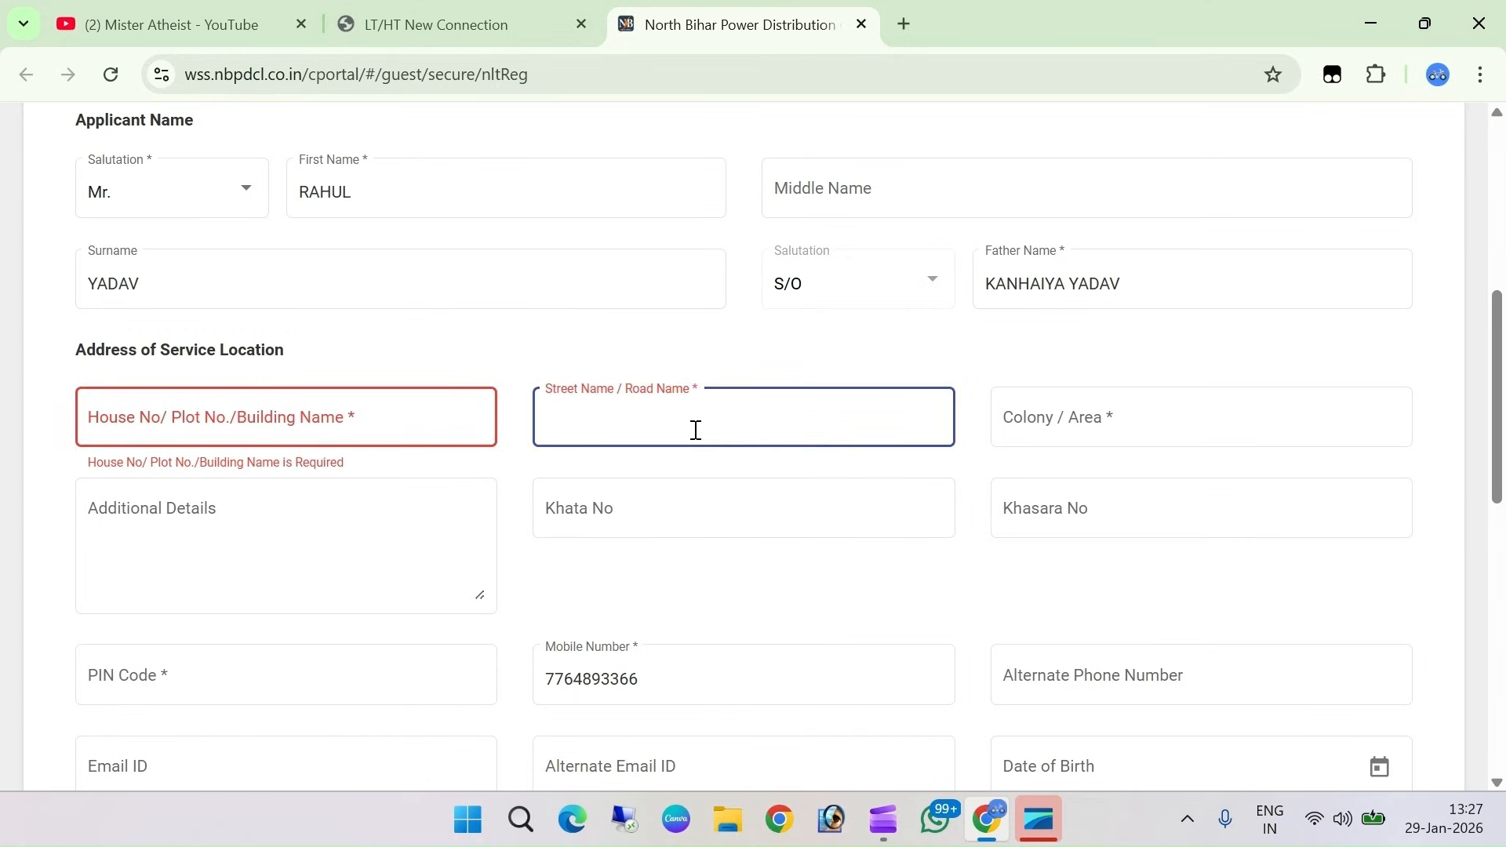
pyautogui.click(318, 419)
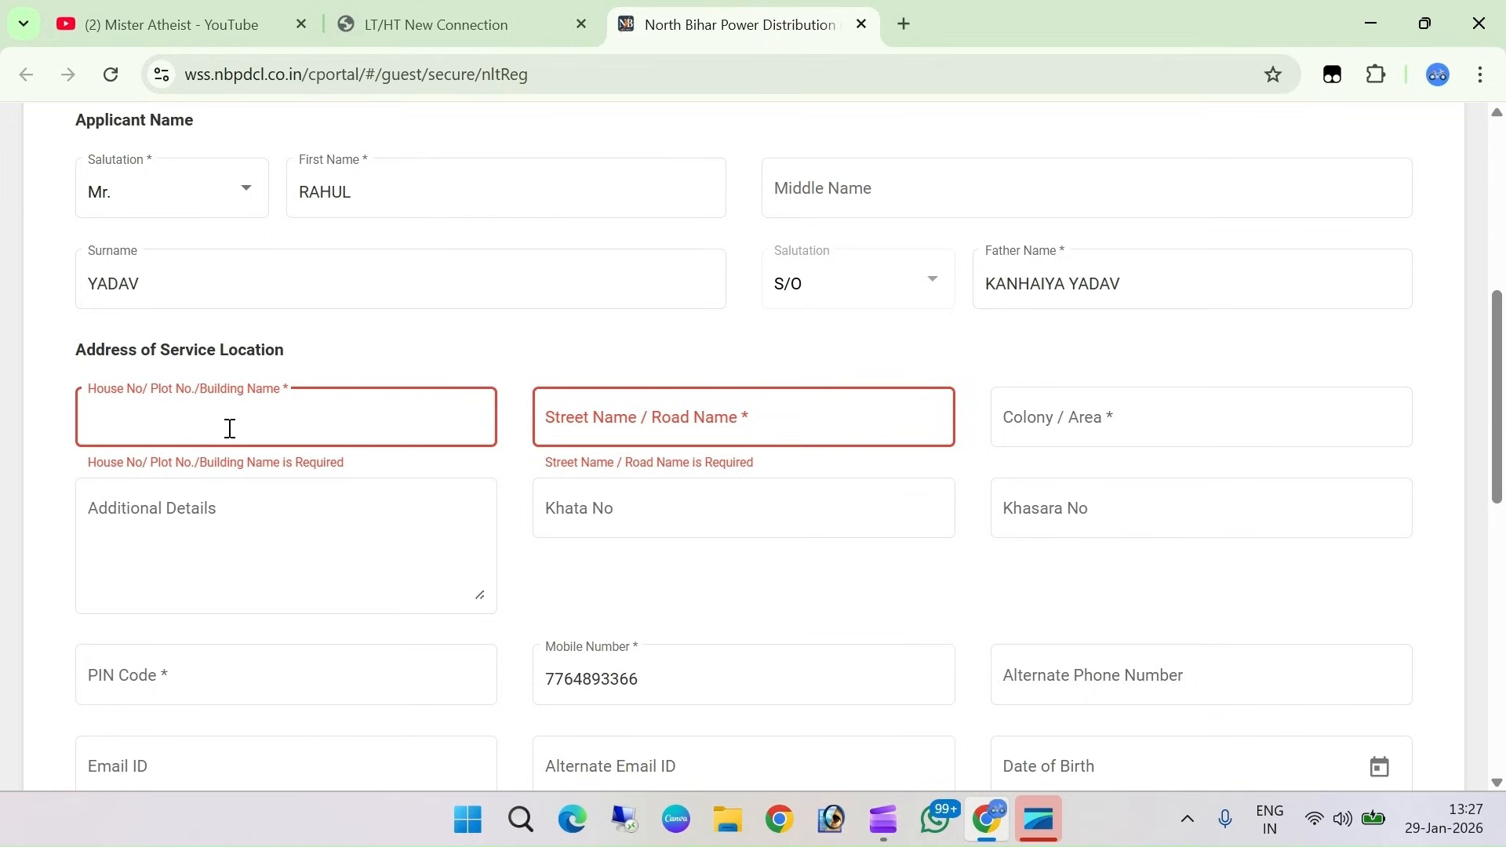
pyautogui.click(639, 425)
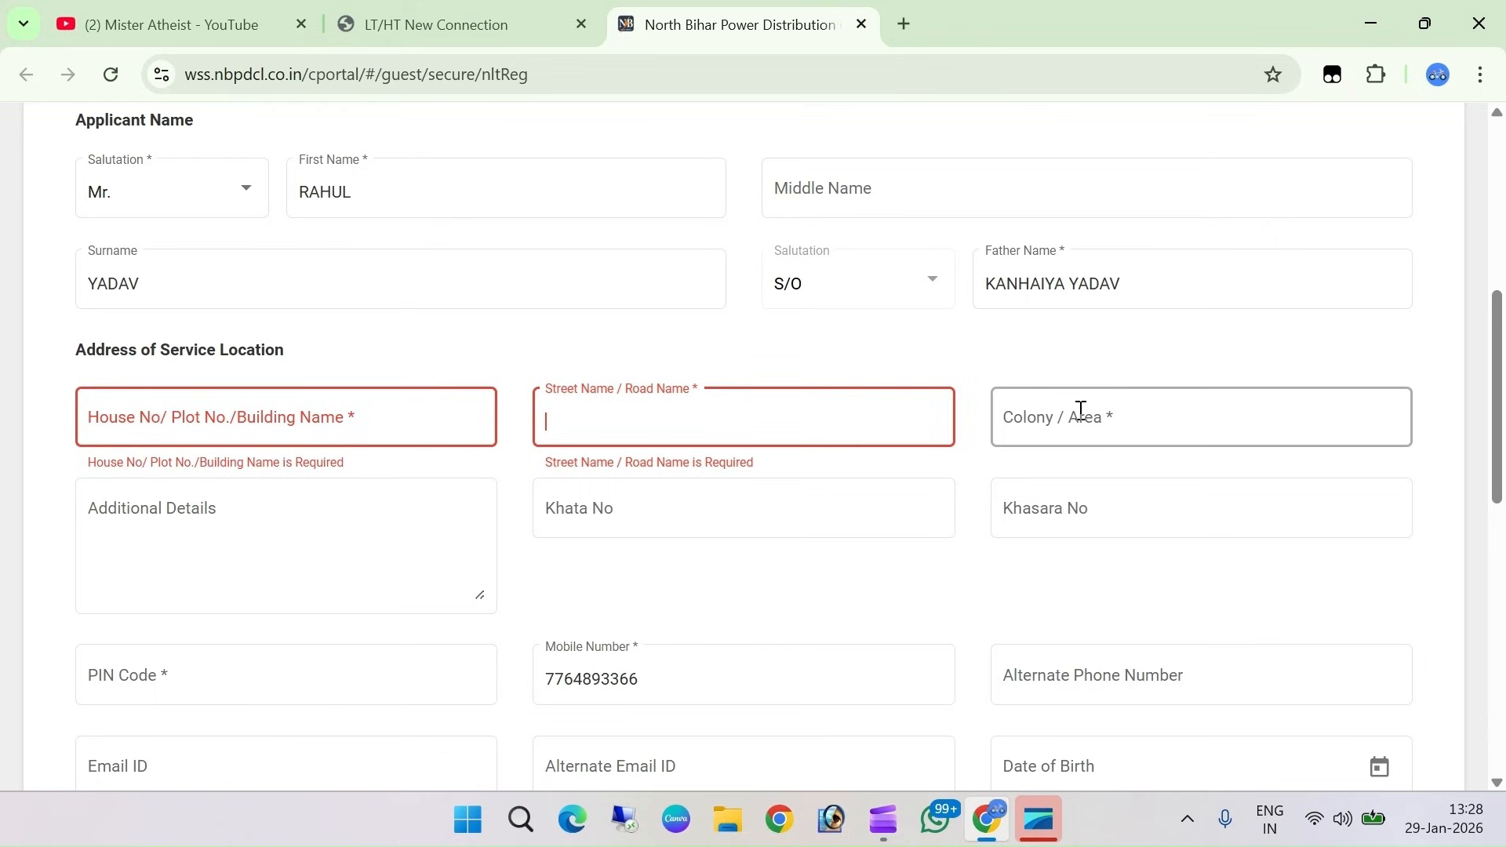
pyautogui.click(1061, 438)
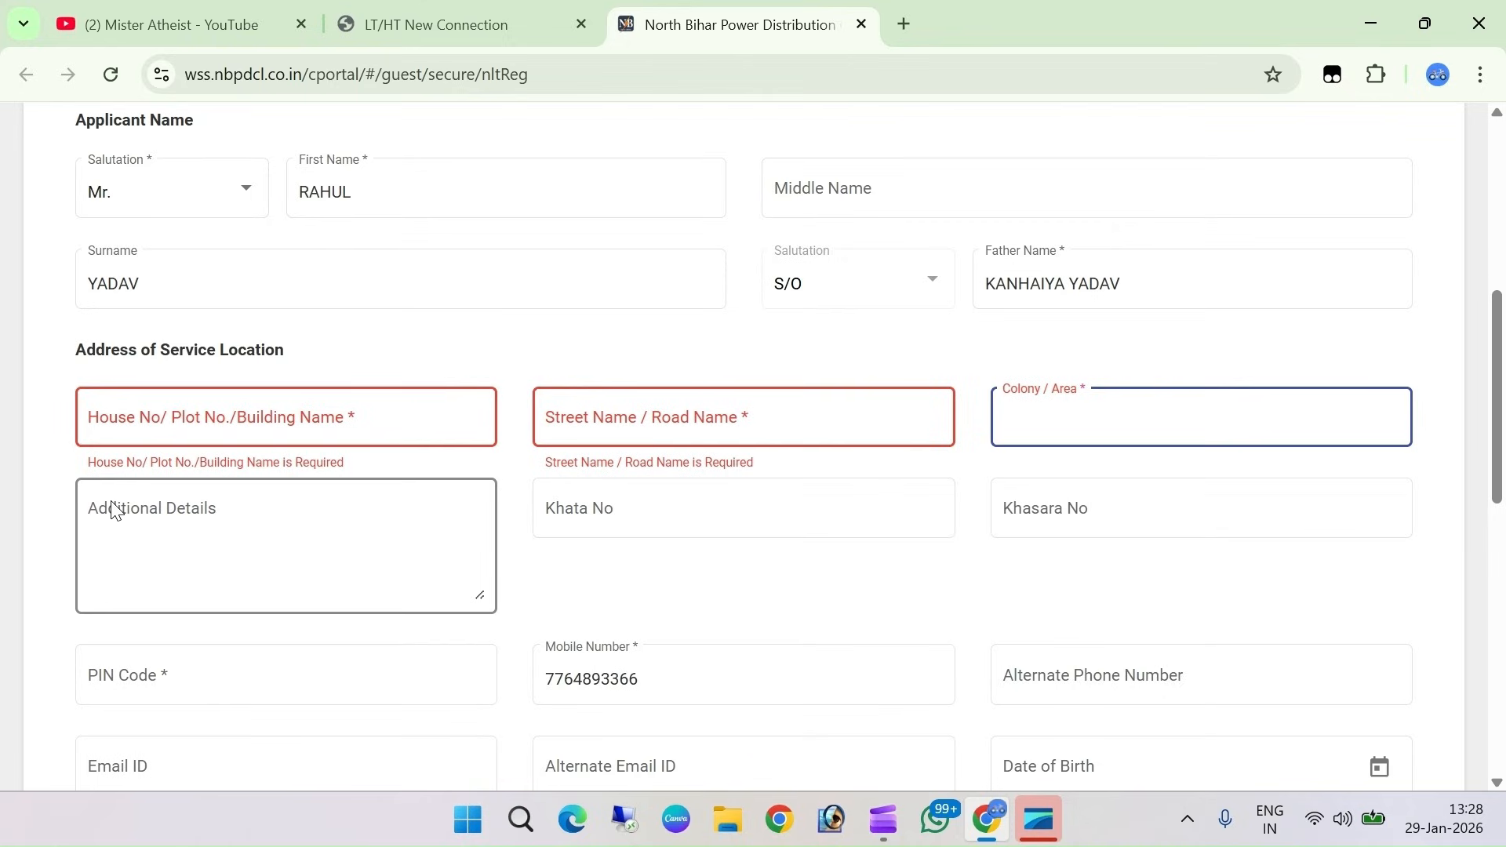
pyautogui.click(133, 520)
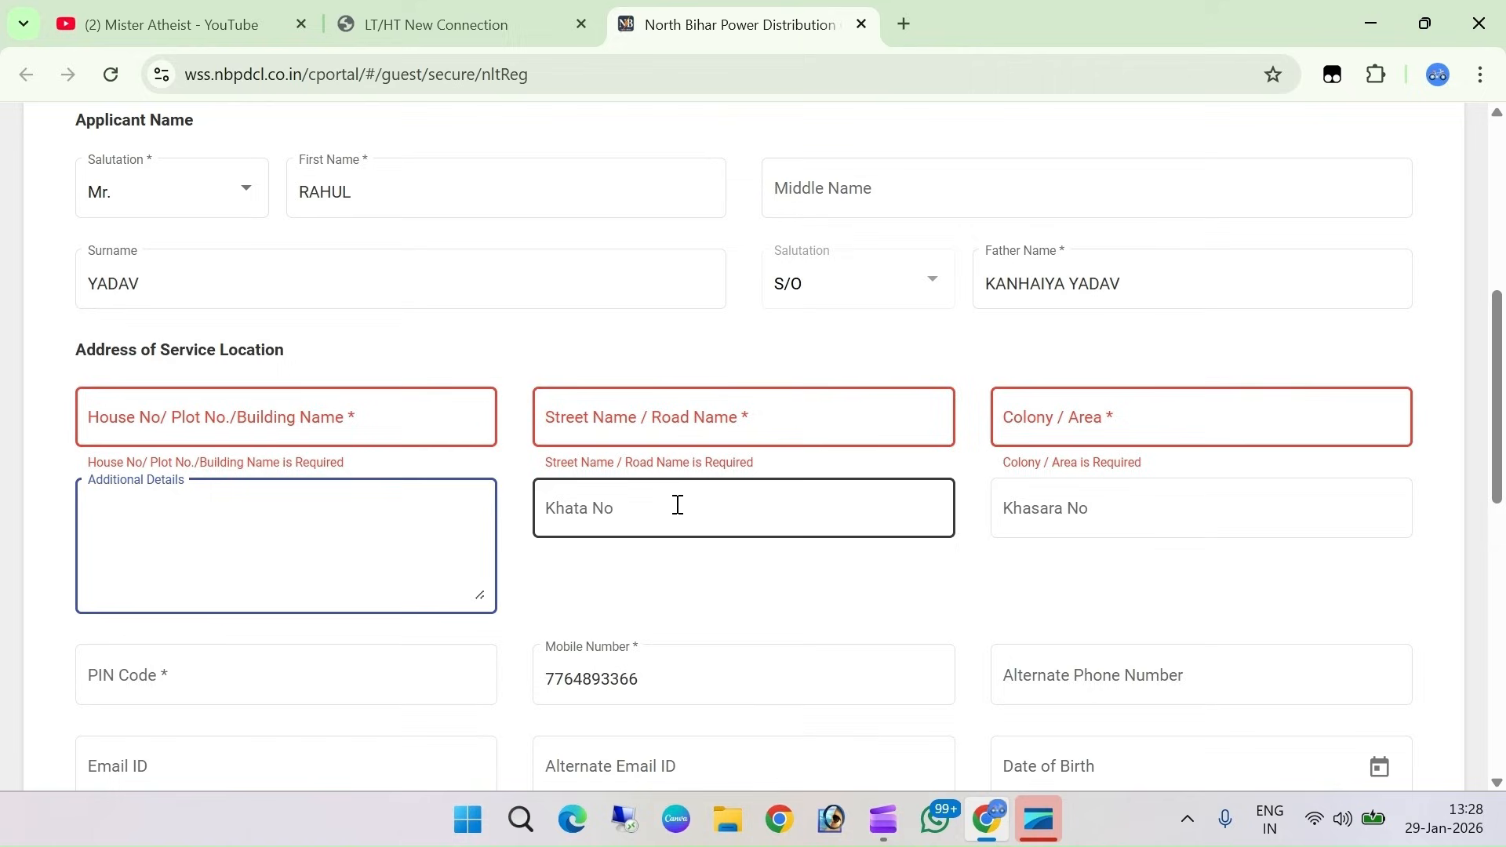
pyautogui.click(624, 517)
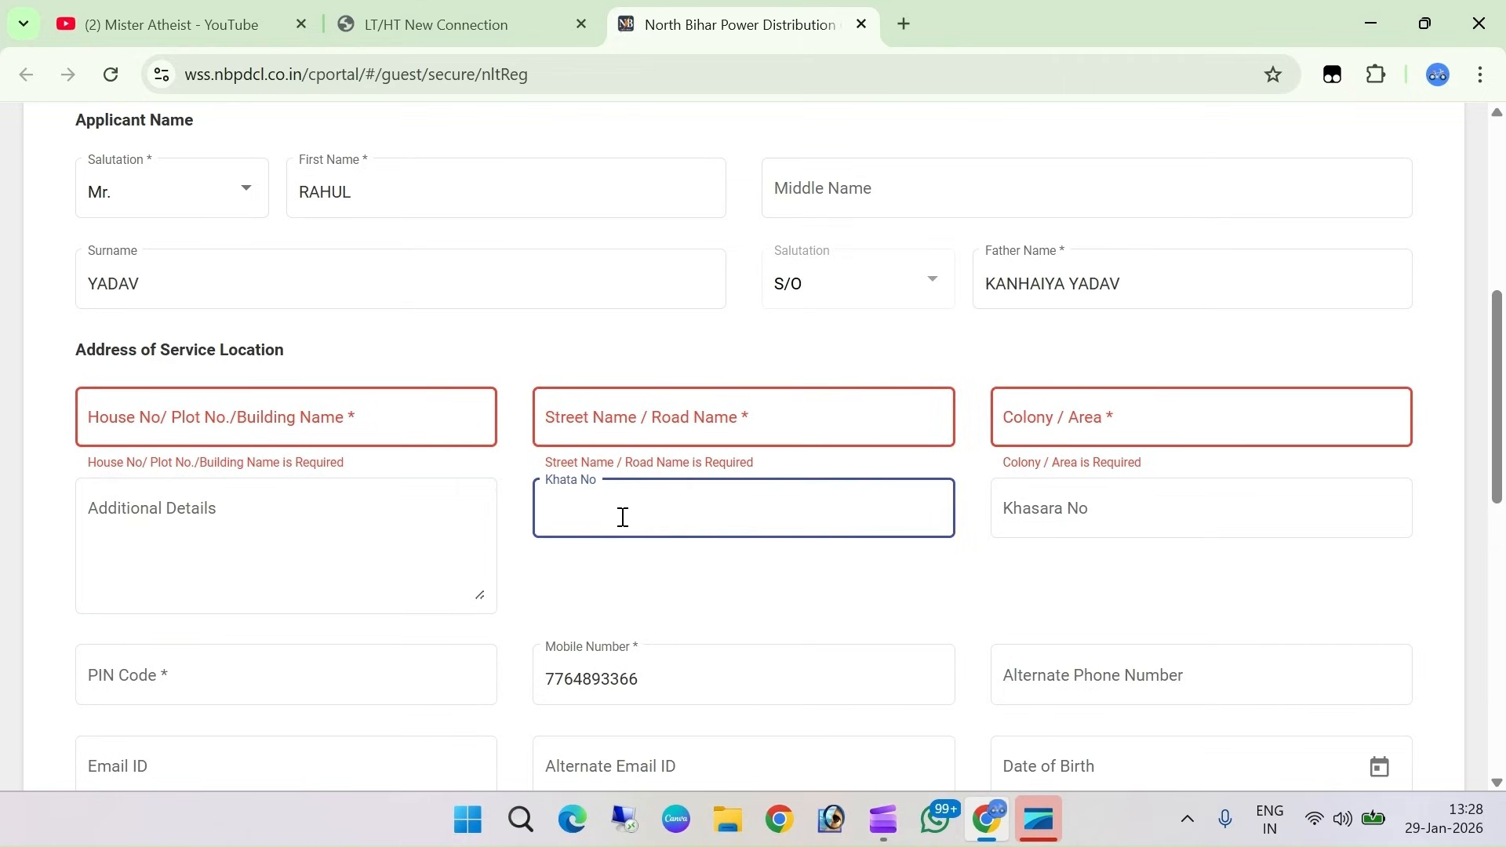
pyautogui.click(1057, 516)
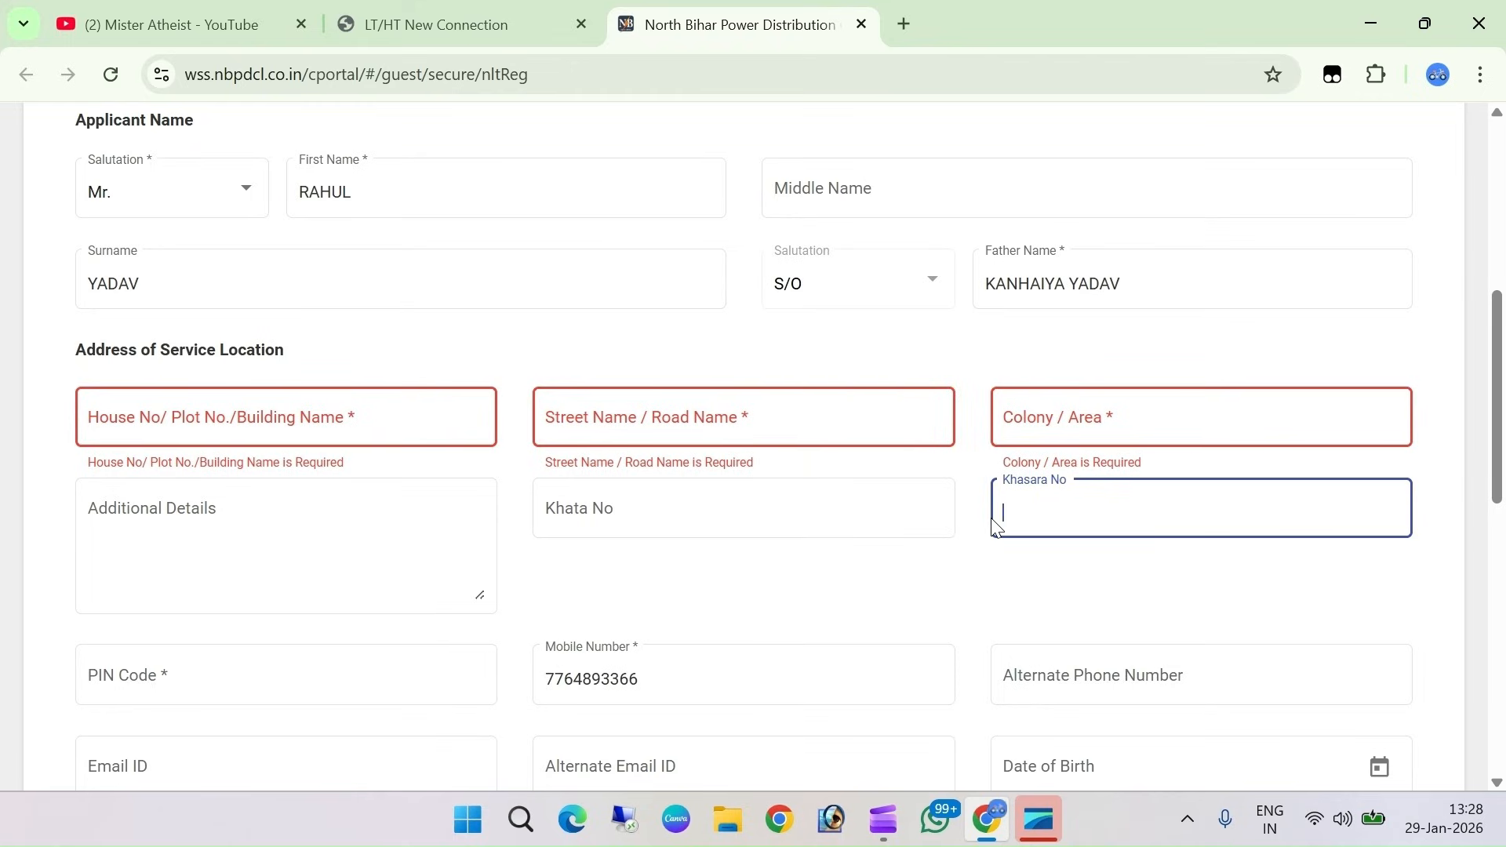
pyautogui.hotkey('shift', 'Tab')
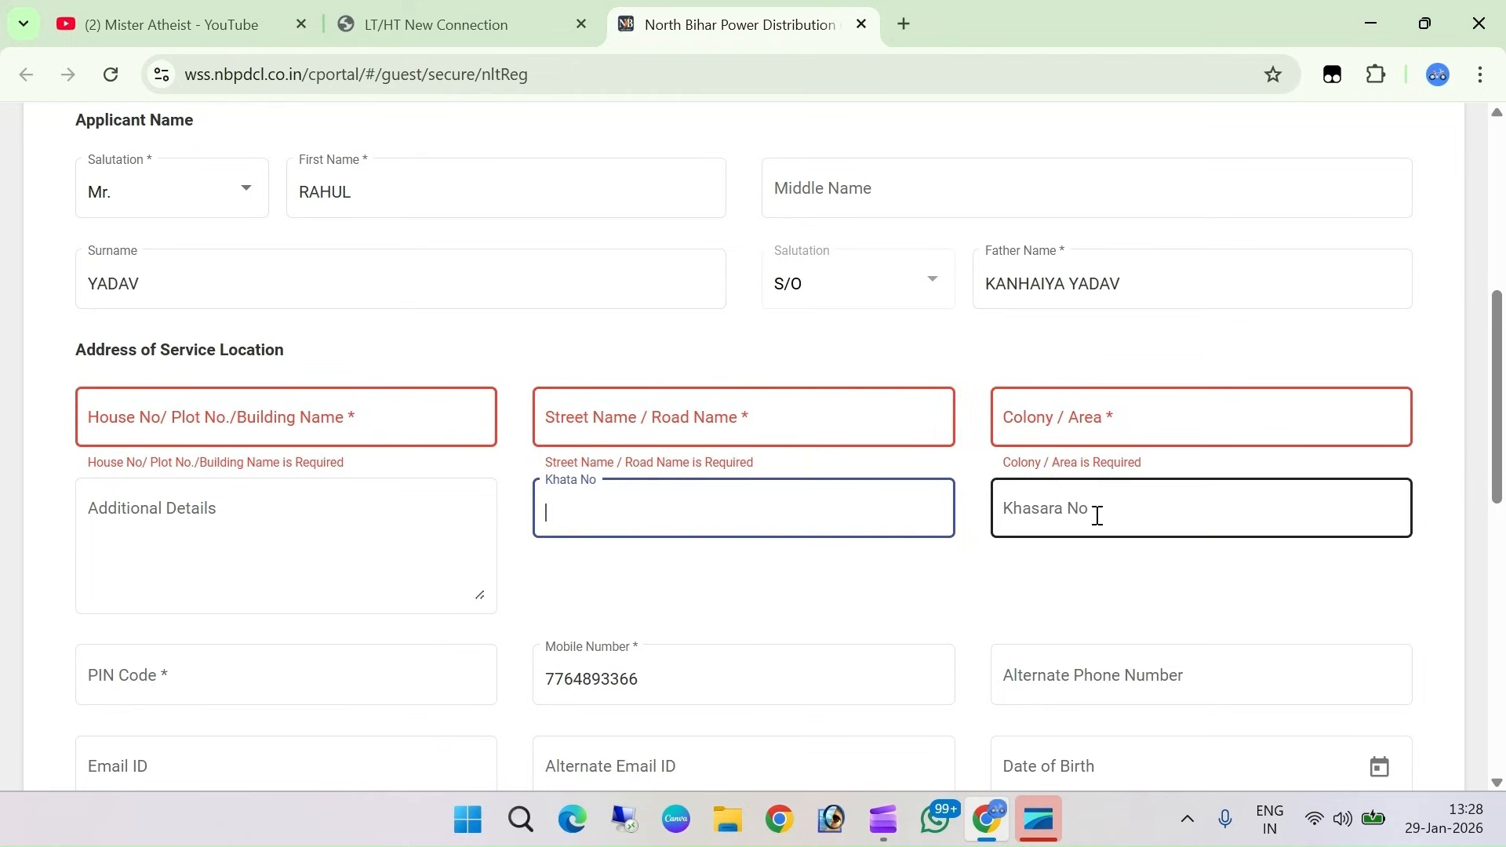
pyautogui.press('Tab')
pyautogui.scroll(-1, 267, 563)
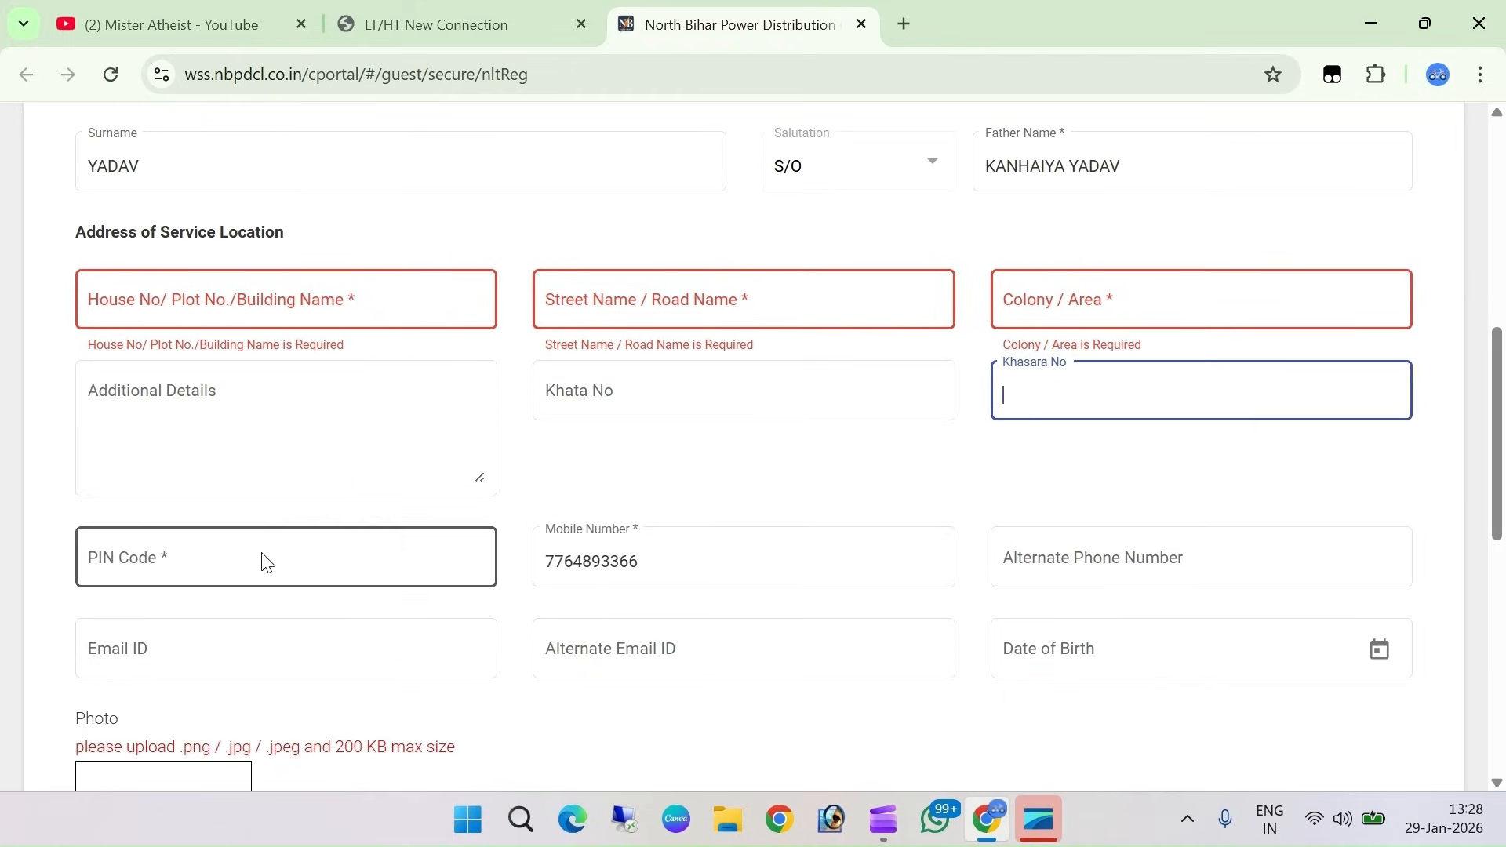
pyautogui.click(187, 570)
pyautogui.write('847423')
pyautogui.click(1209, 553)
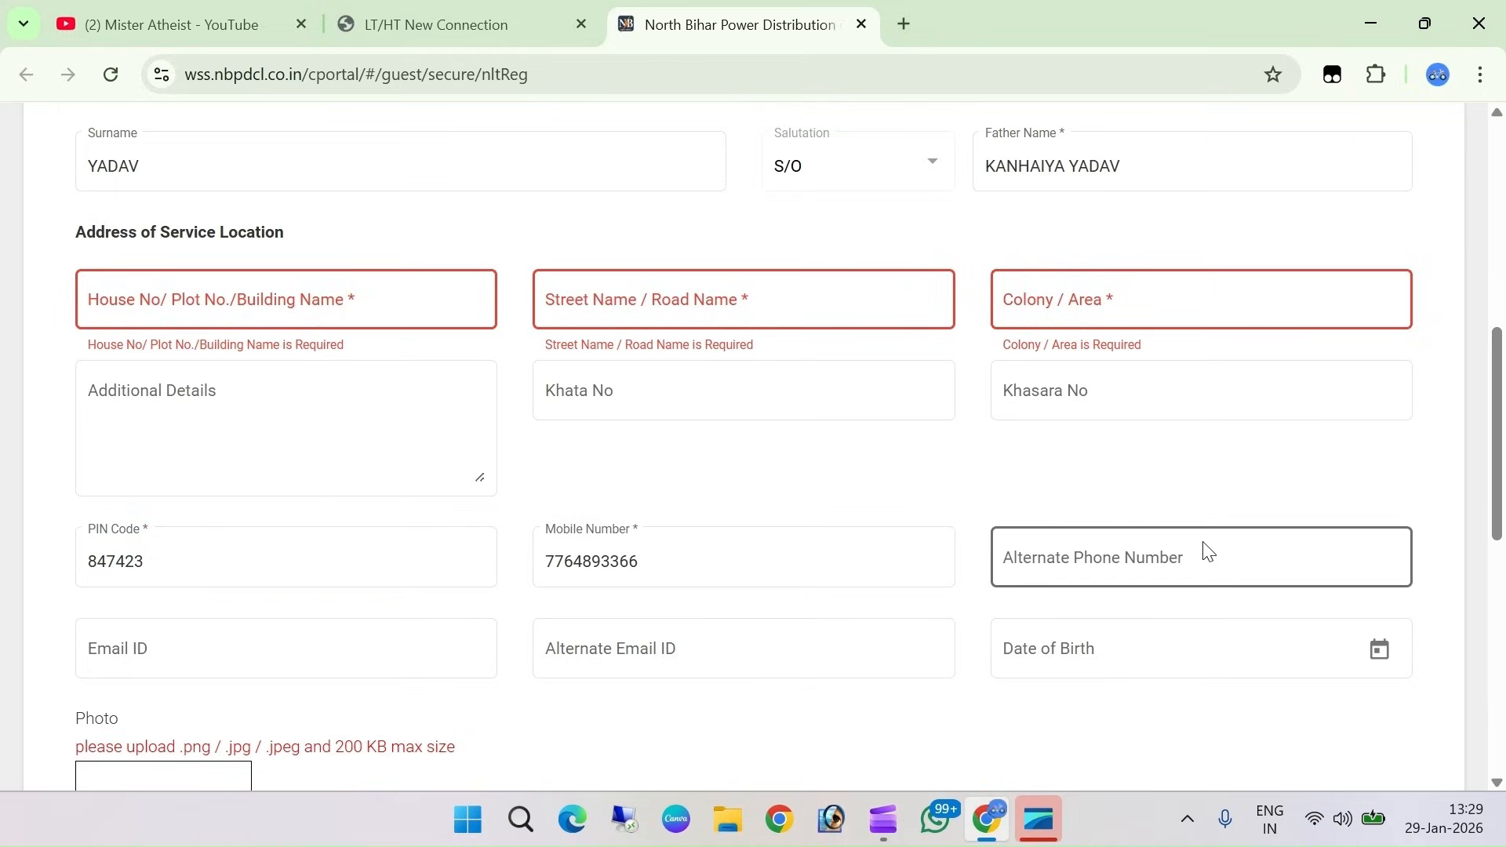
pyautogui.scroll(-3, 603, 541)
pyautogui.click(617, 333)
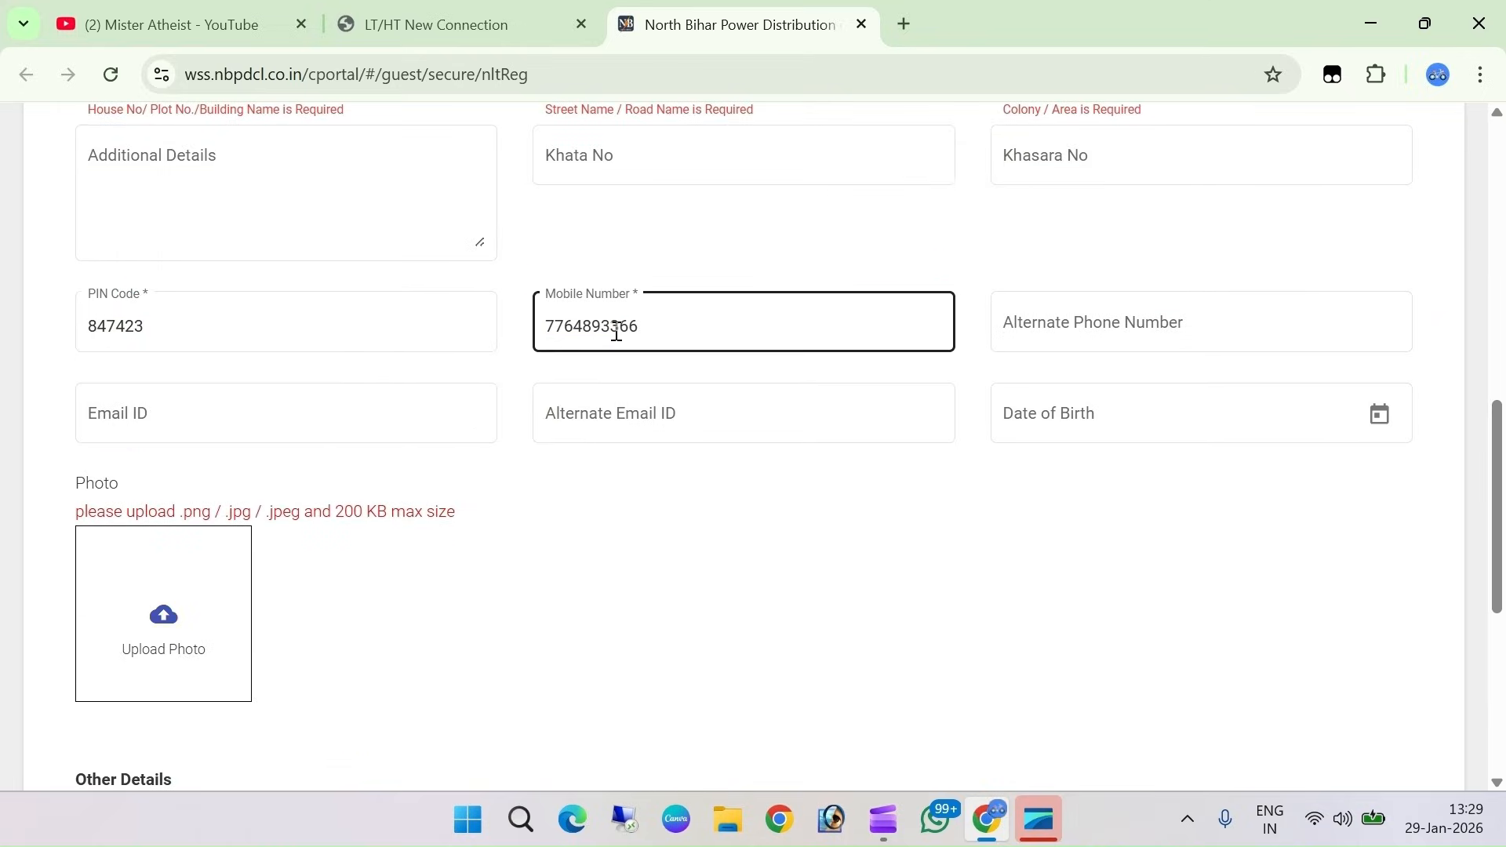
# Leave alternate phone, email and date of birth blank, closing the calendar unused
pyautogui.click(1158, 355)
pyautogui.click(1135, 331)
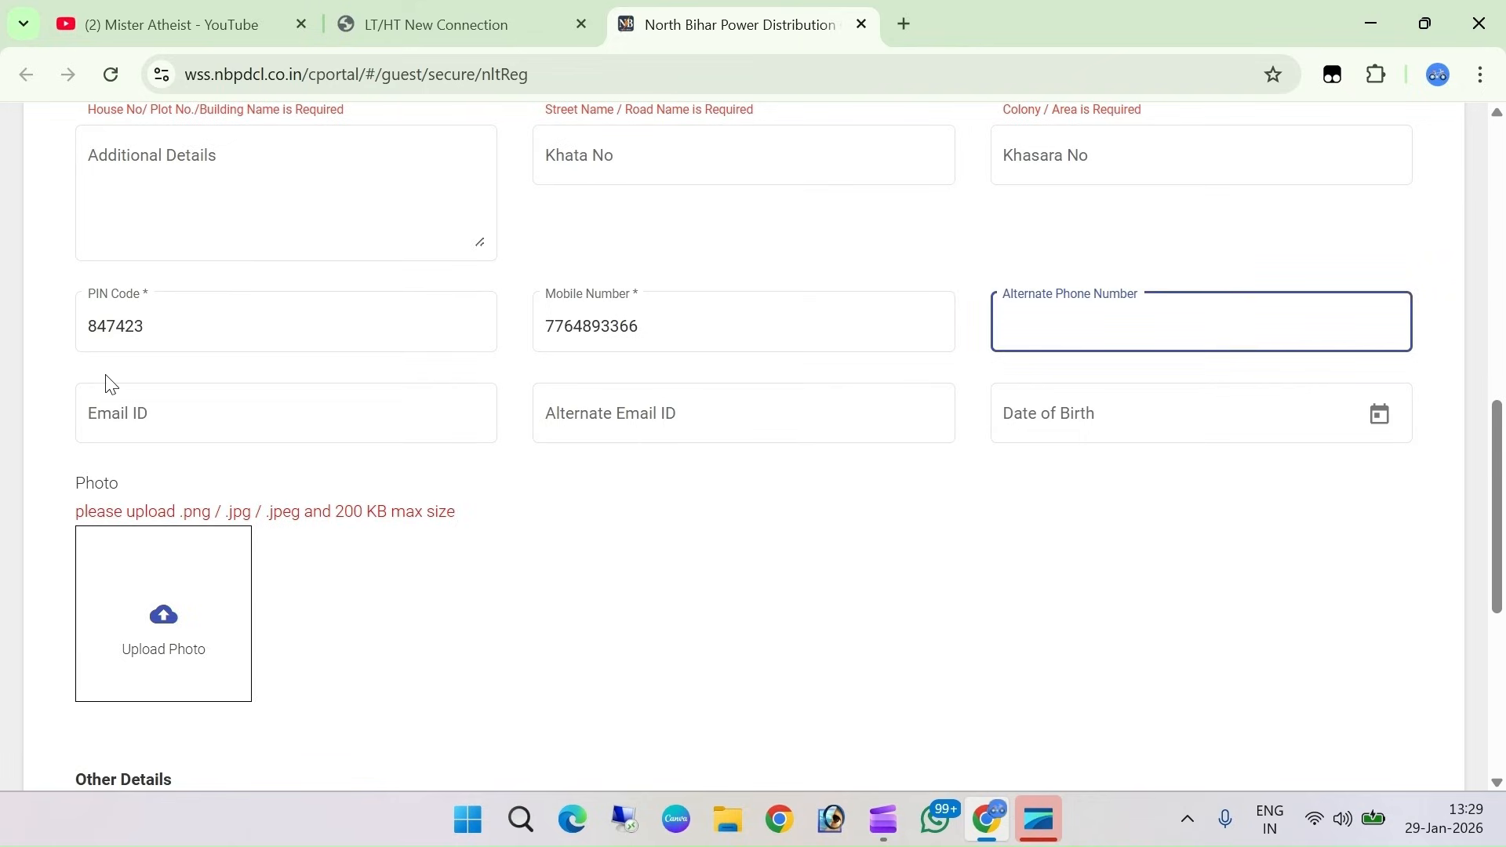
pyautogui.click(219, 420)
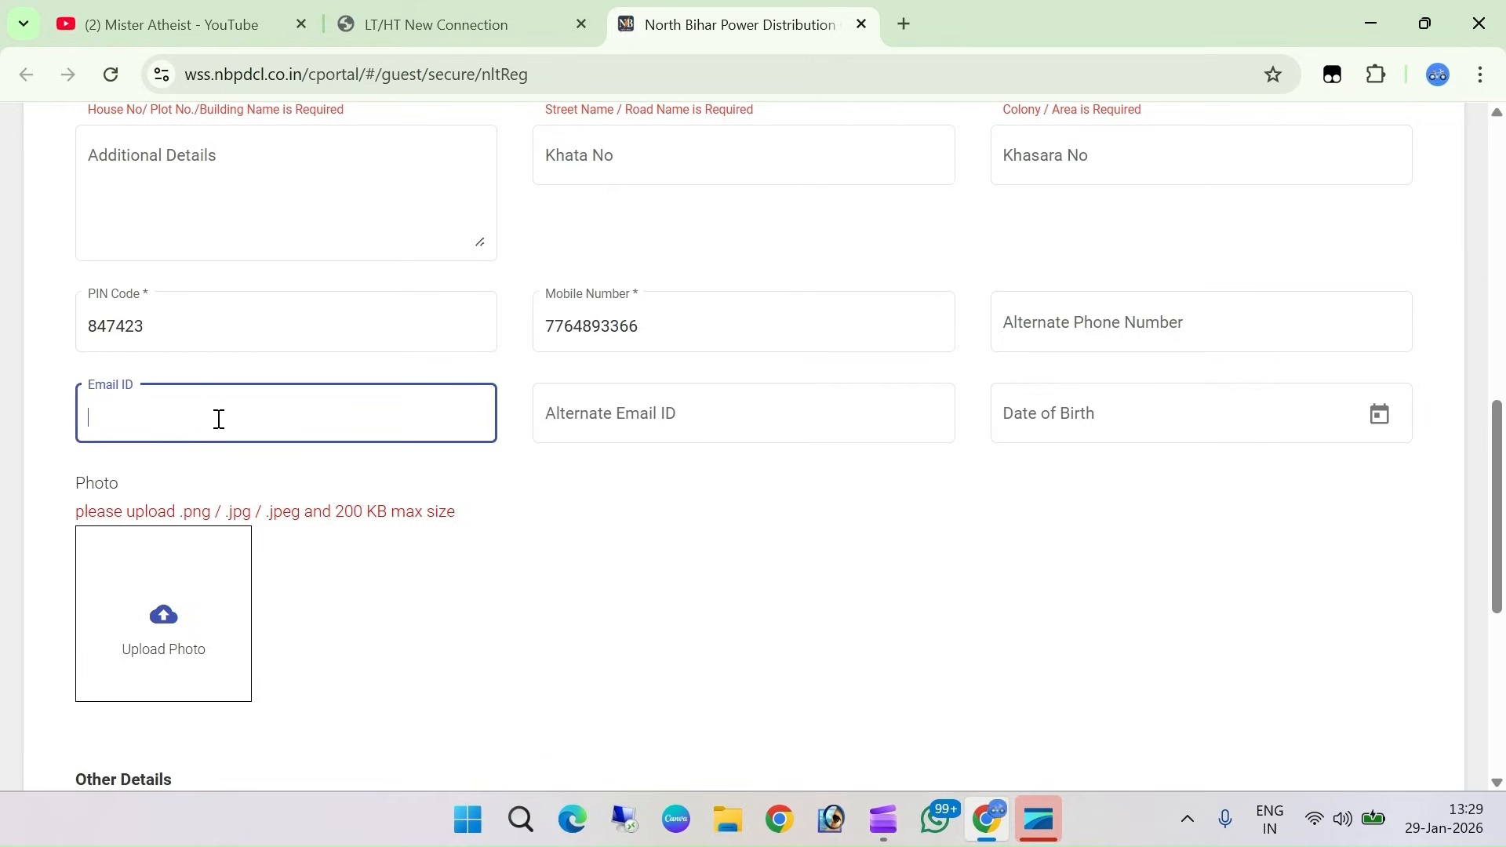
pyautogui.click(655, 419)
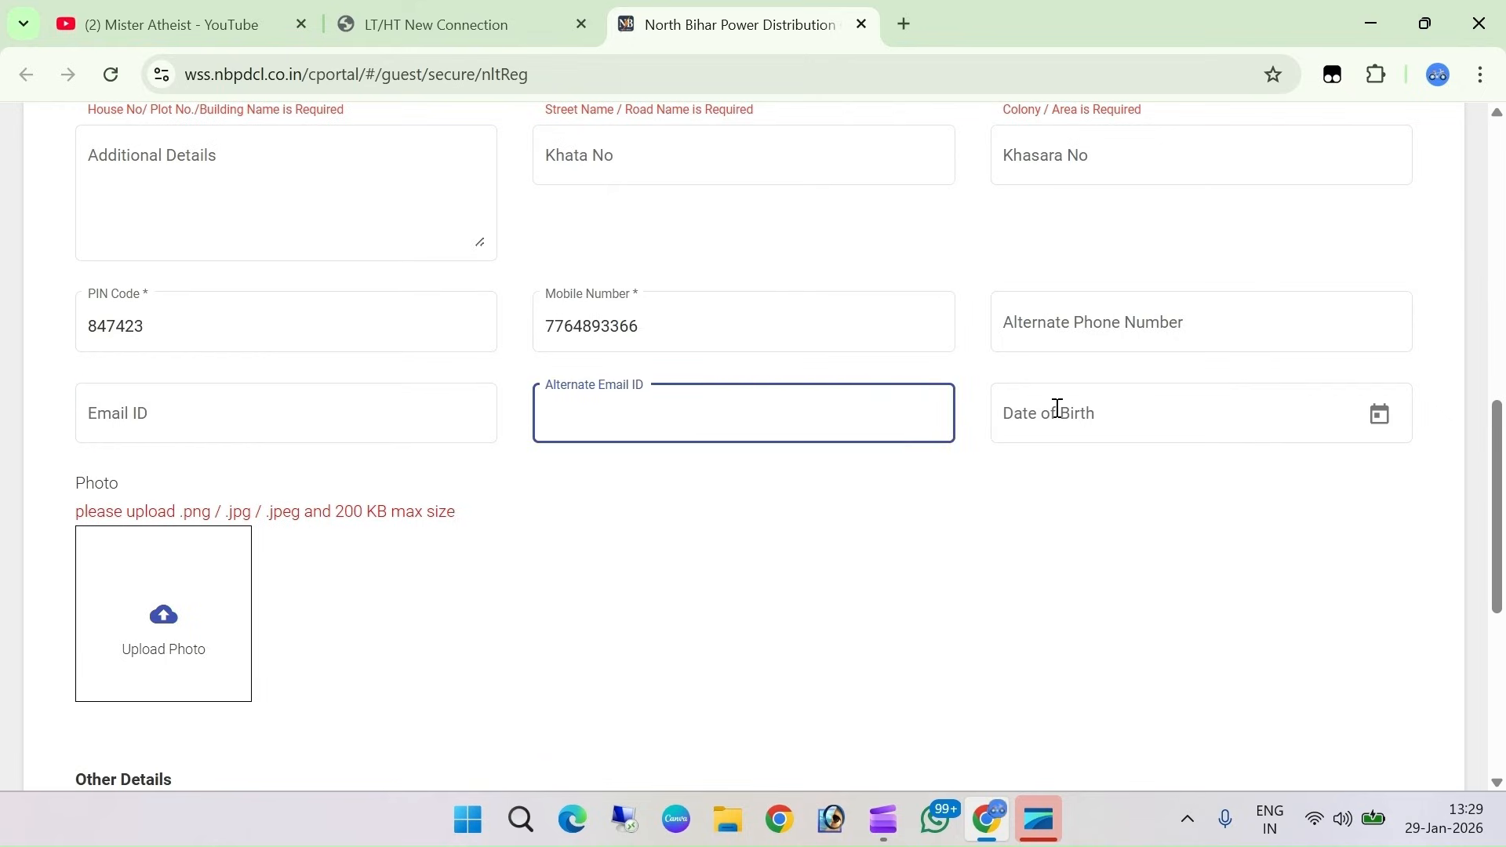
pyautogui.click(1392, 421)
pyautogui.click(1099, 410)
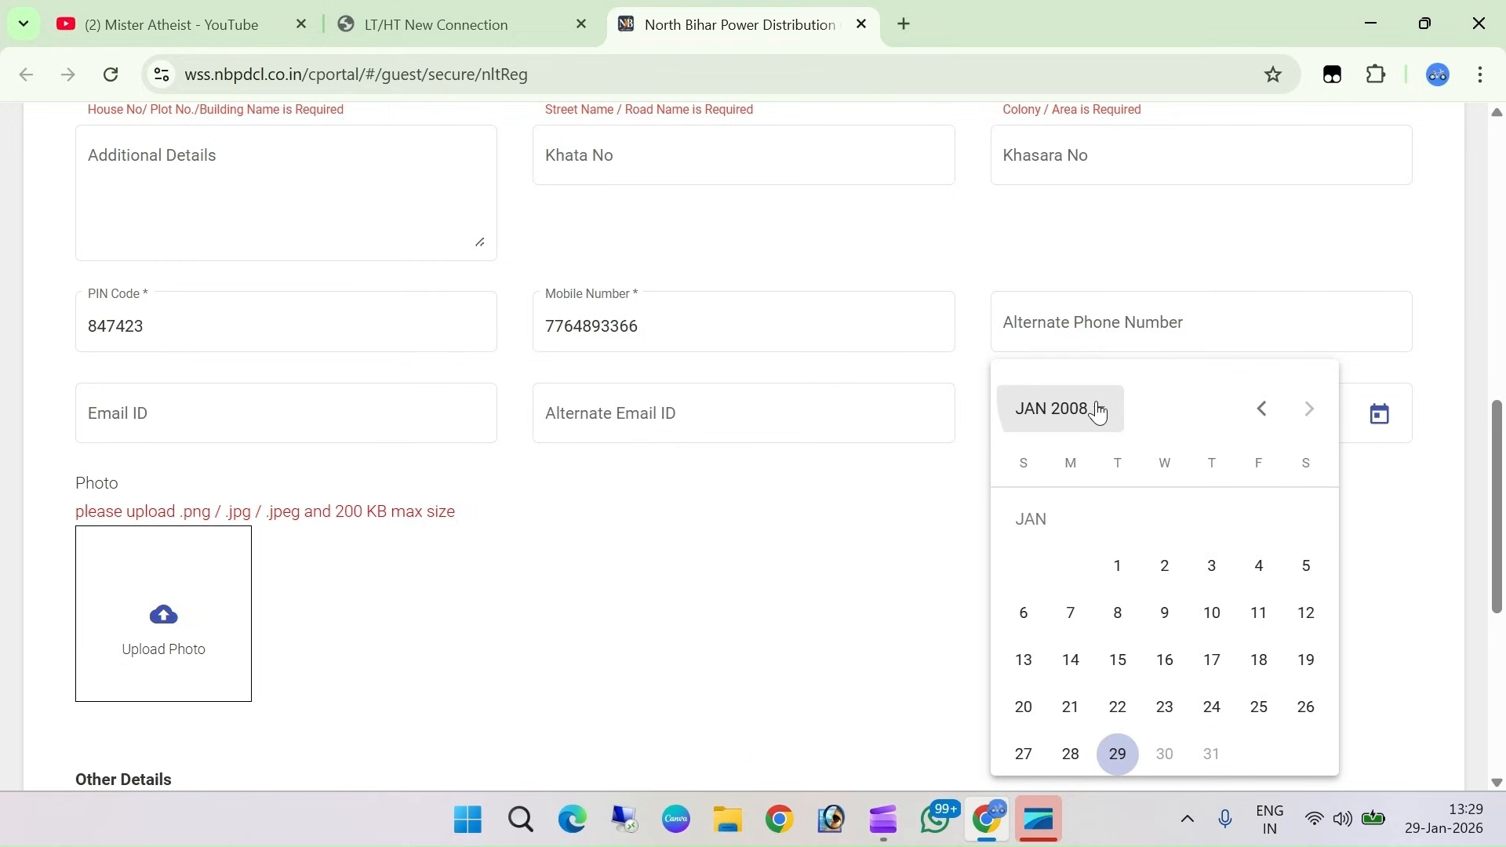
pyautogui.scroll(2, 1127, 587)
pyautogui.scroll(-2, 1126, 587)
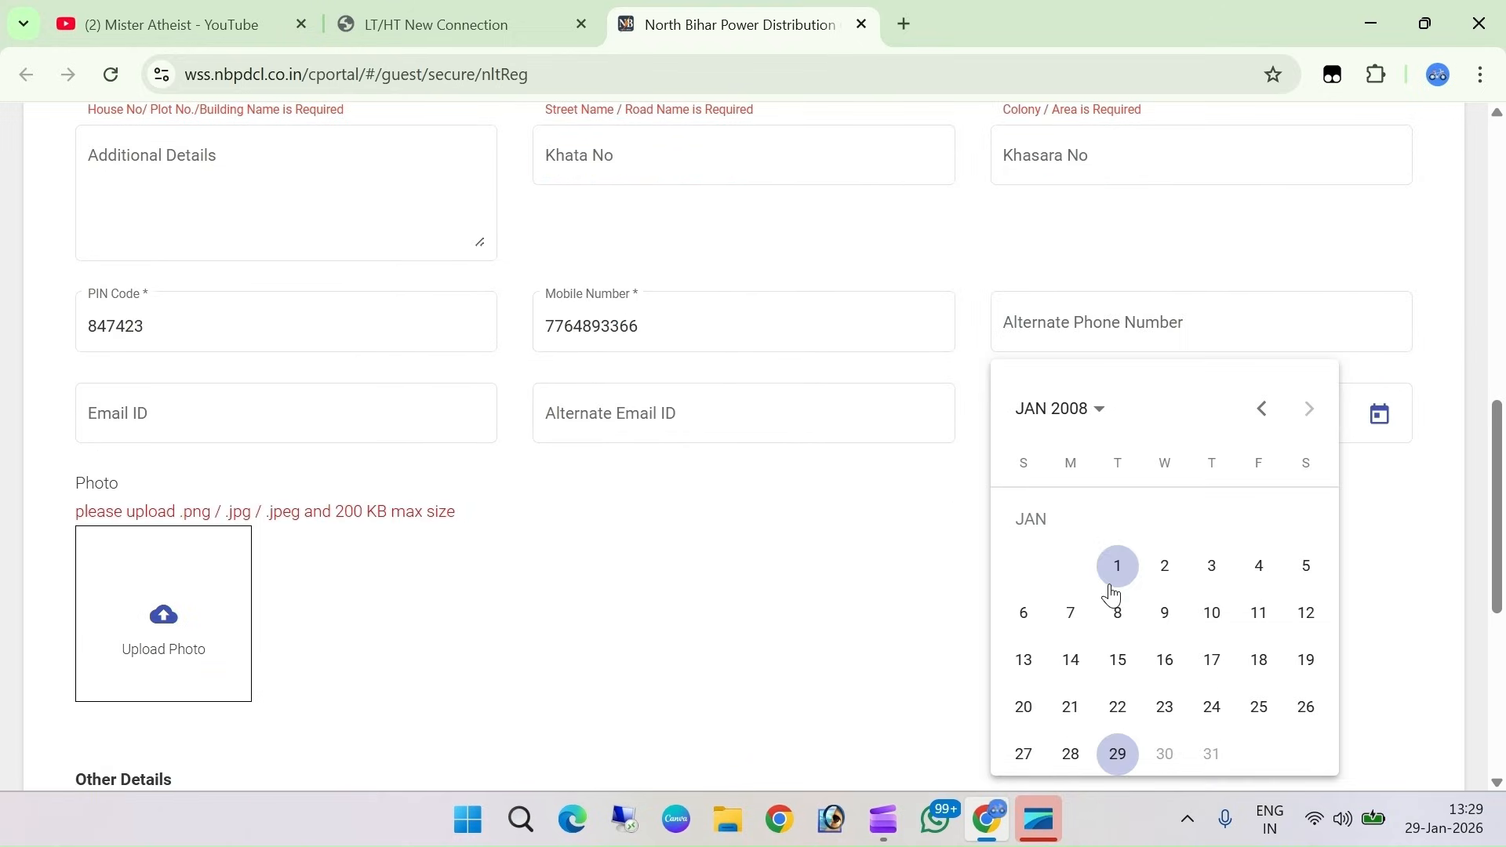
pyautogui.click(475, 591)
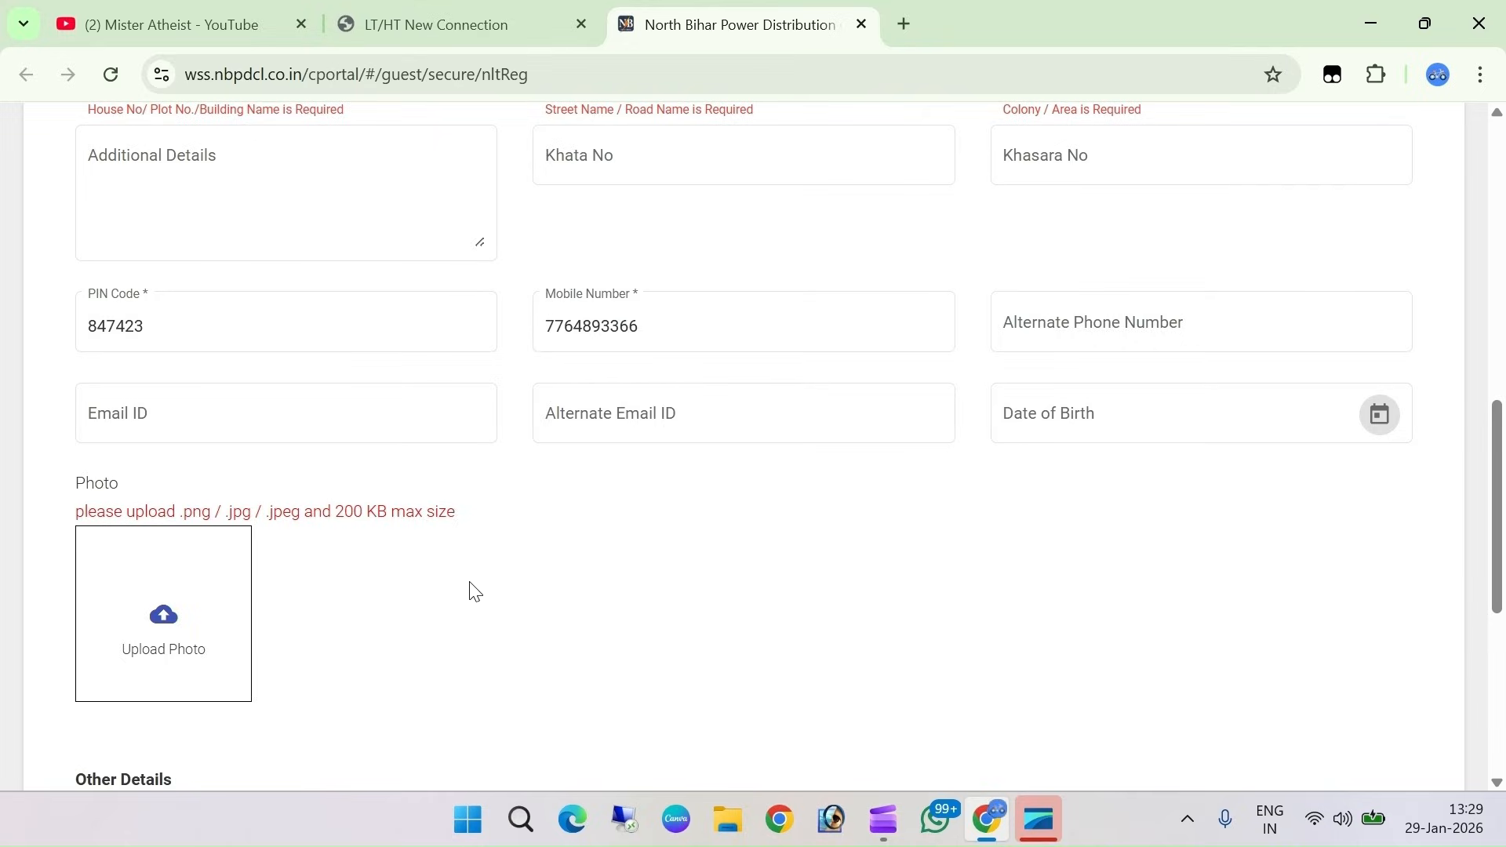
pyautogui.scroll(-3, 153, 387)
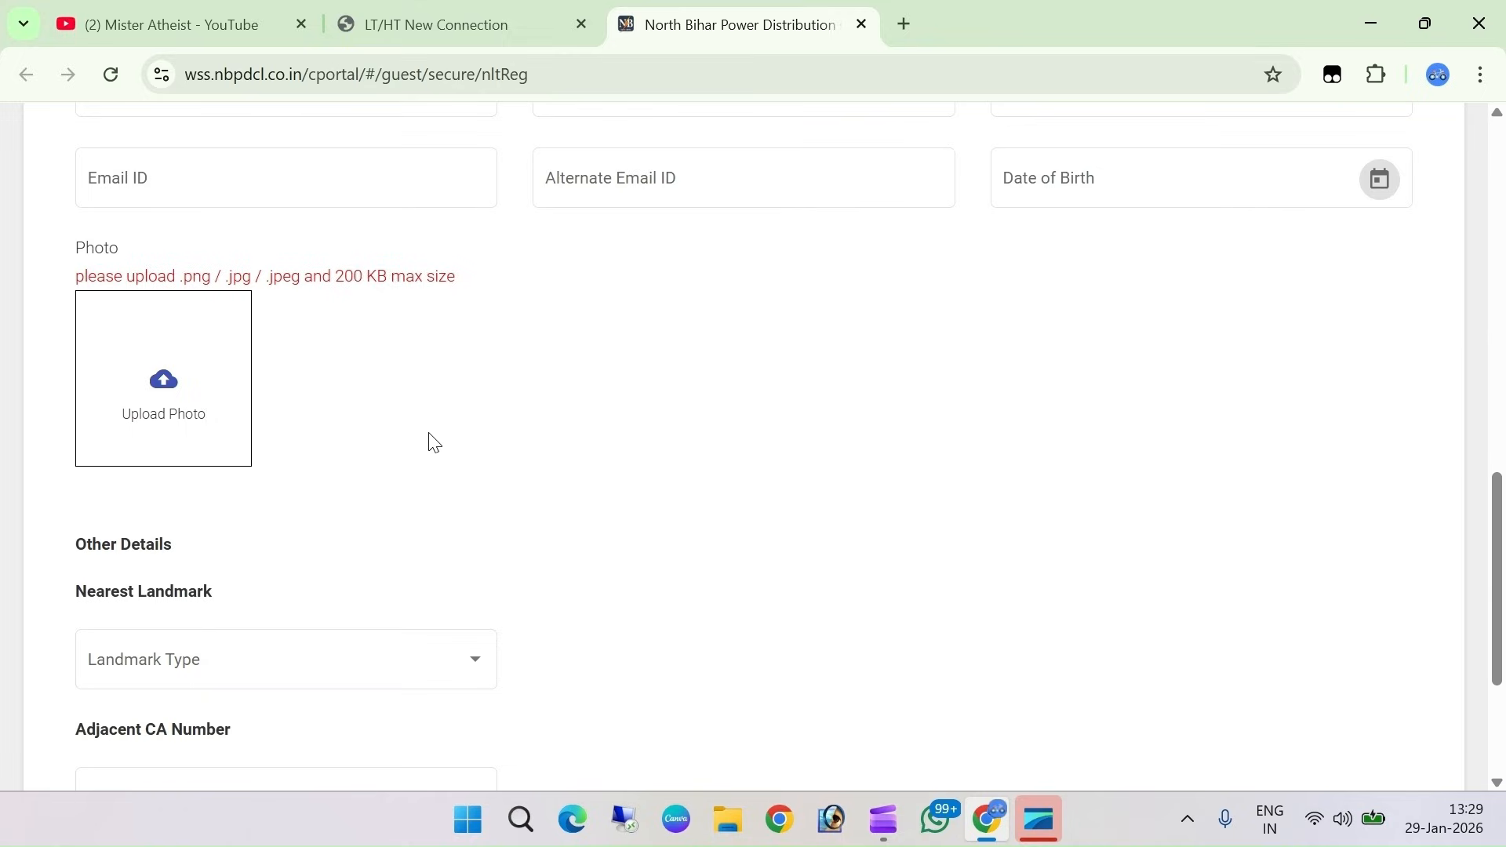
# Set the landmark type to Near By Location
pyautogui.scroll(-1, 434, 443)
pyautogui.scroll(-1, 351, 443)
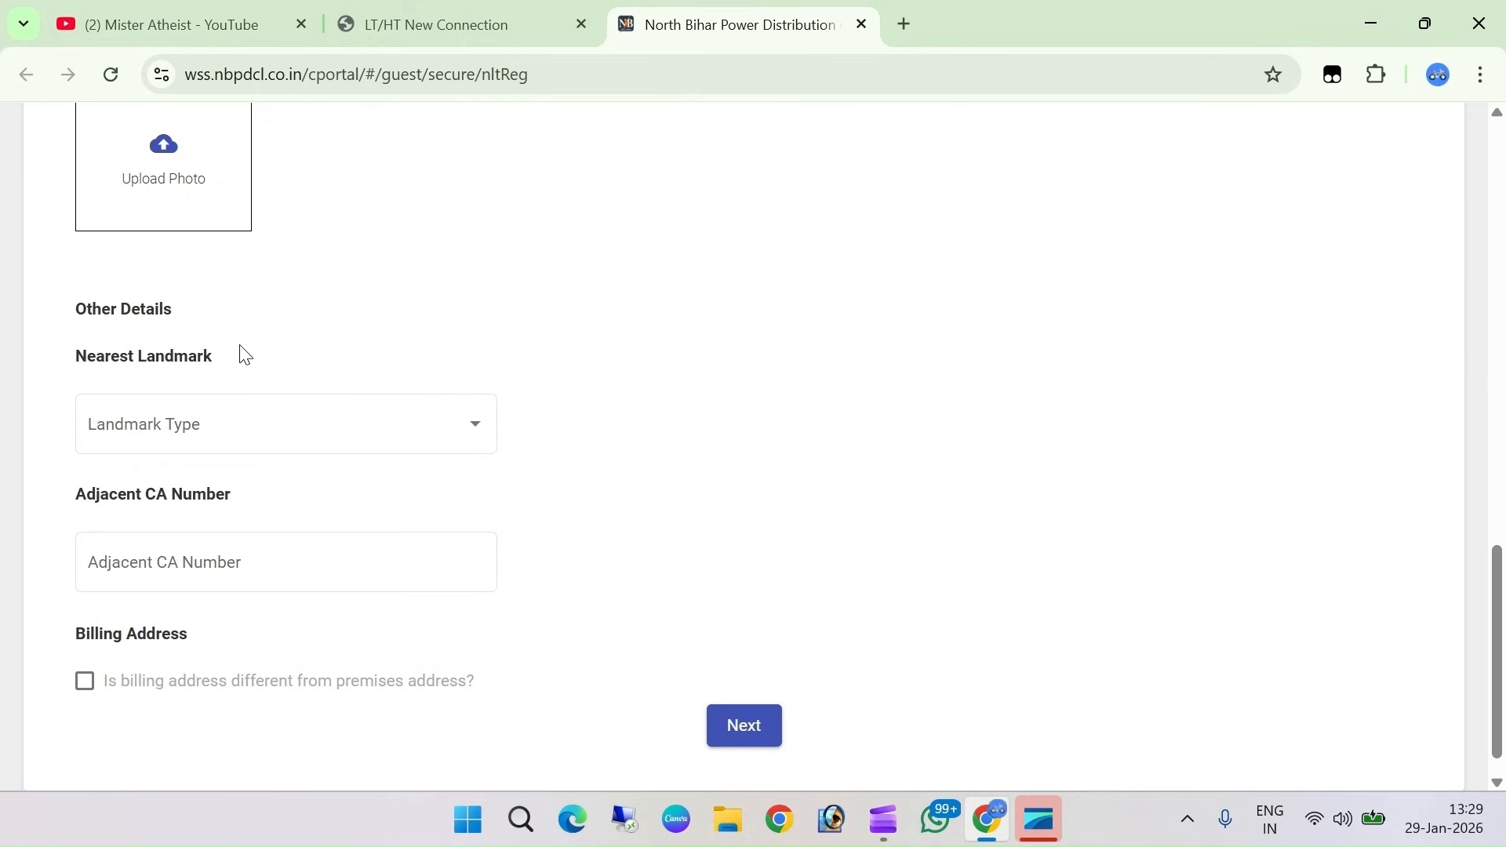
pyautogui.click(227, 409)
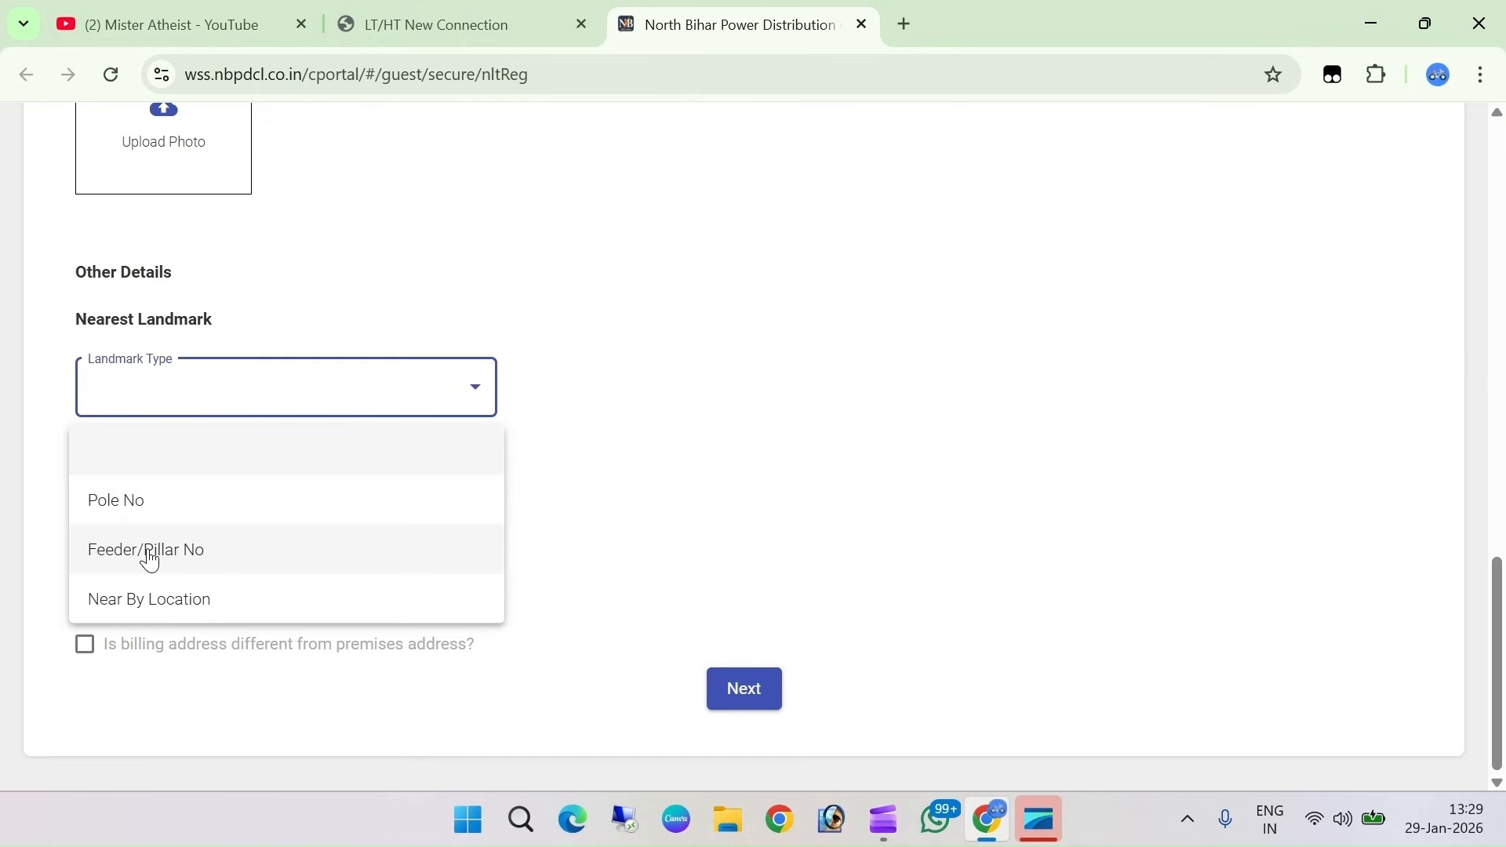
pyautogui.click(210, 604)
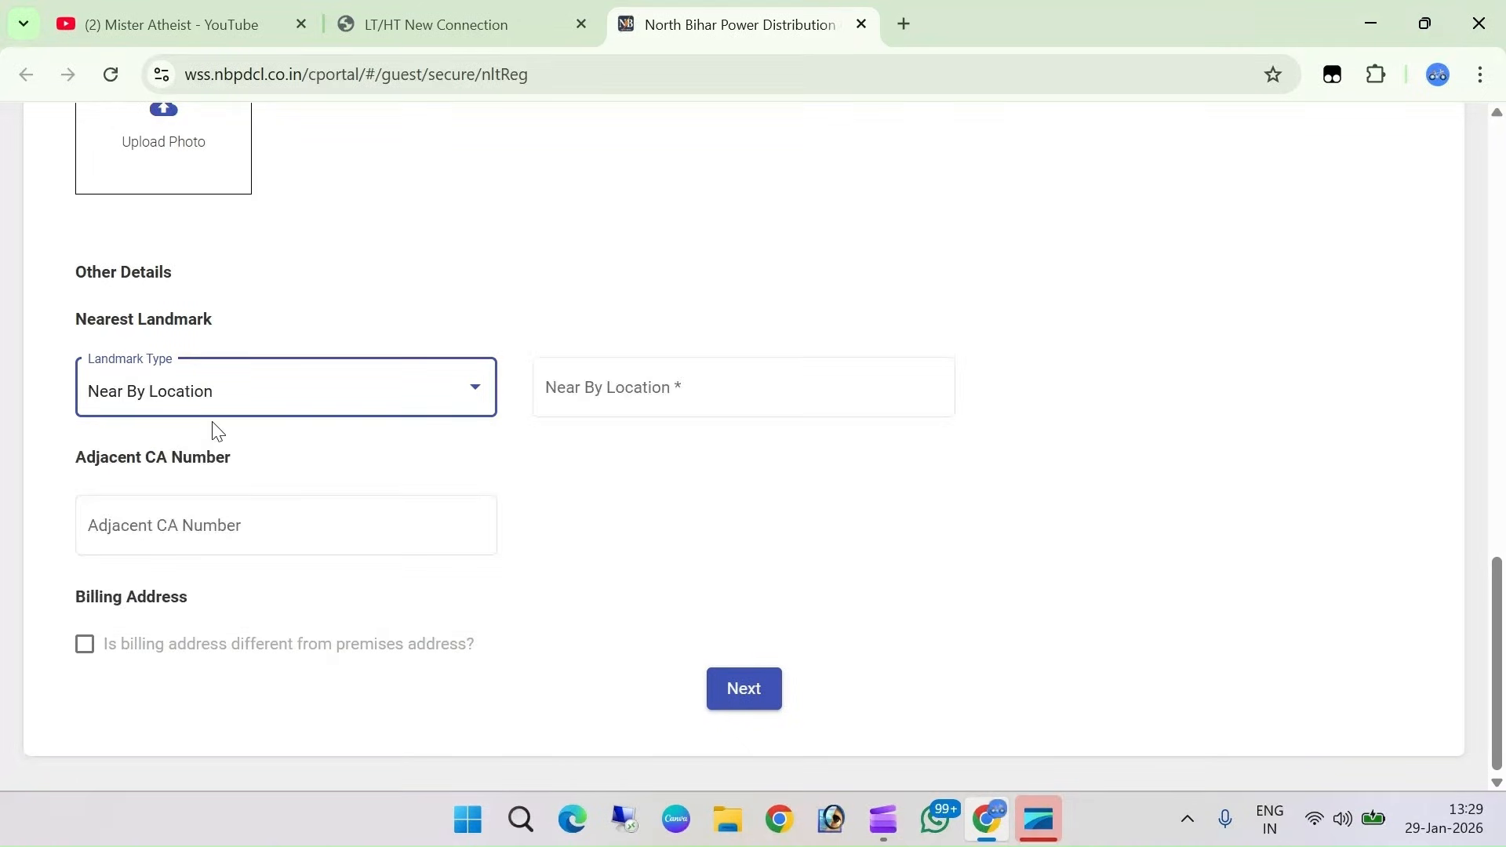
pyautogui.click(138, 396)
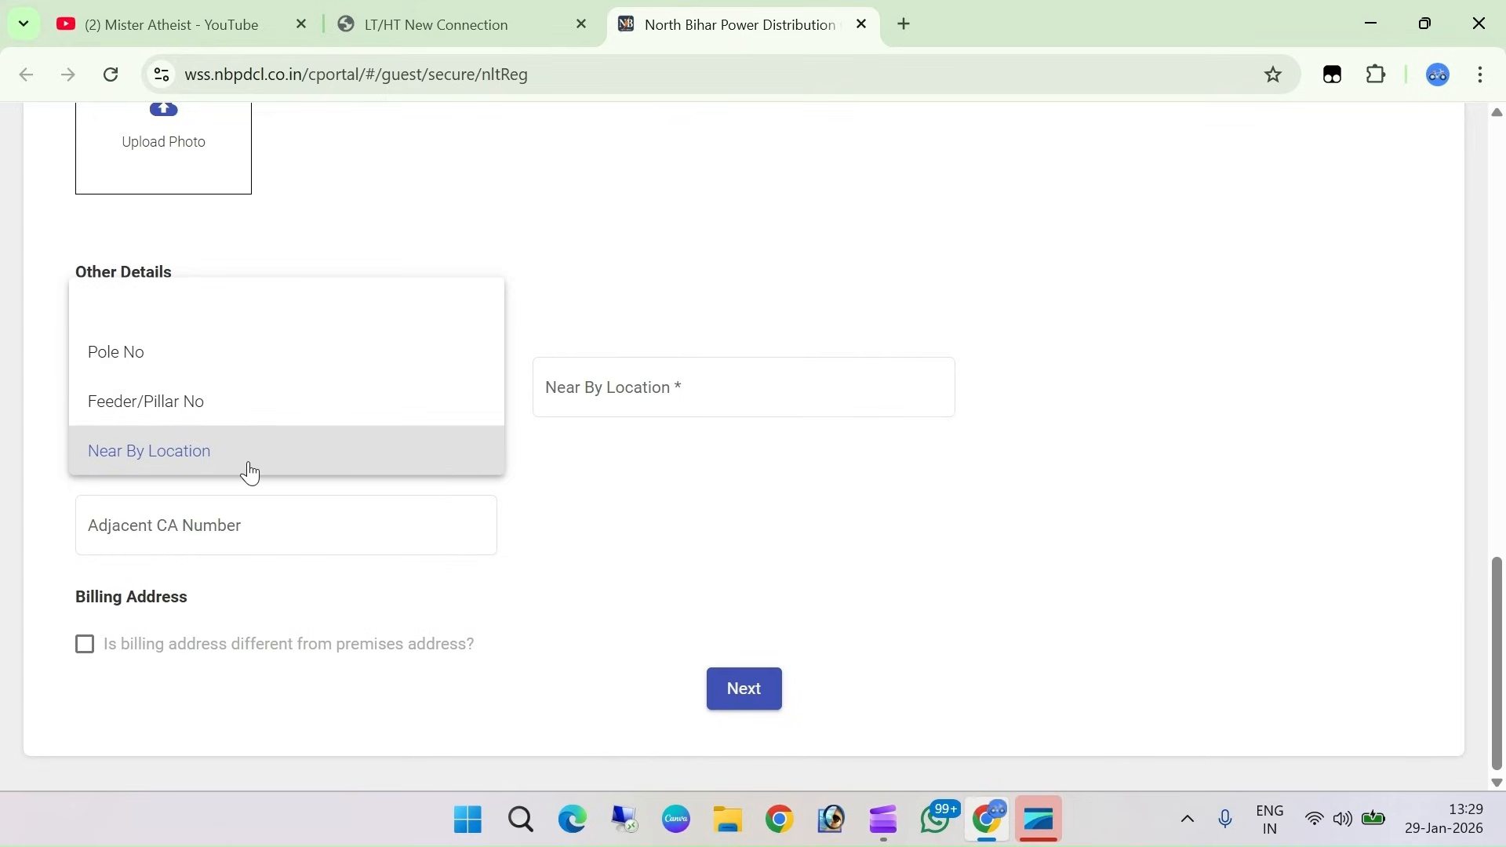
pyautogui.click(290, 466)
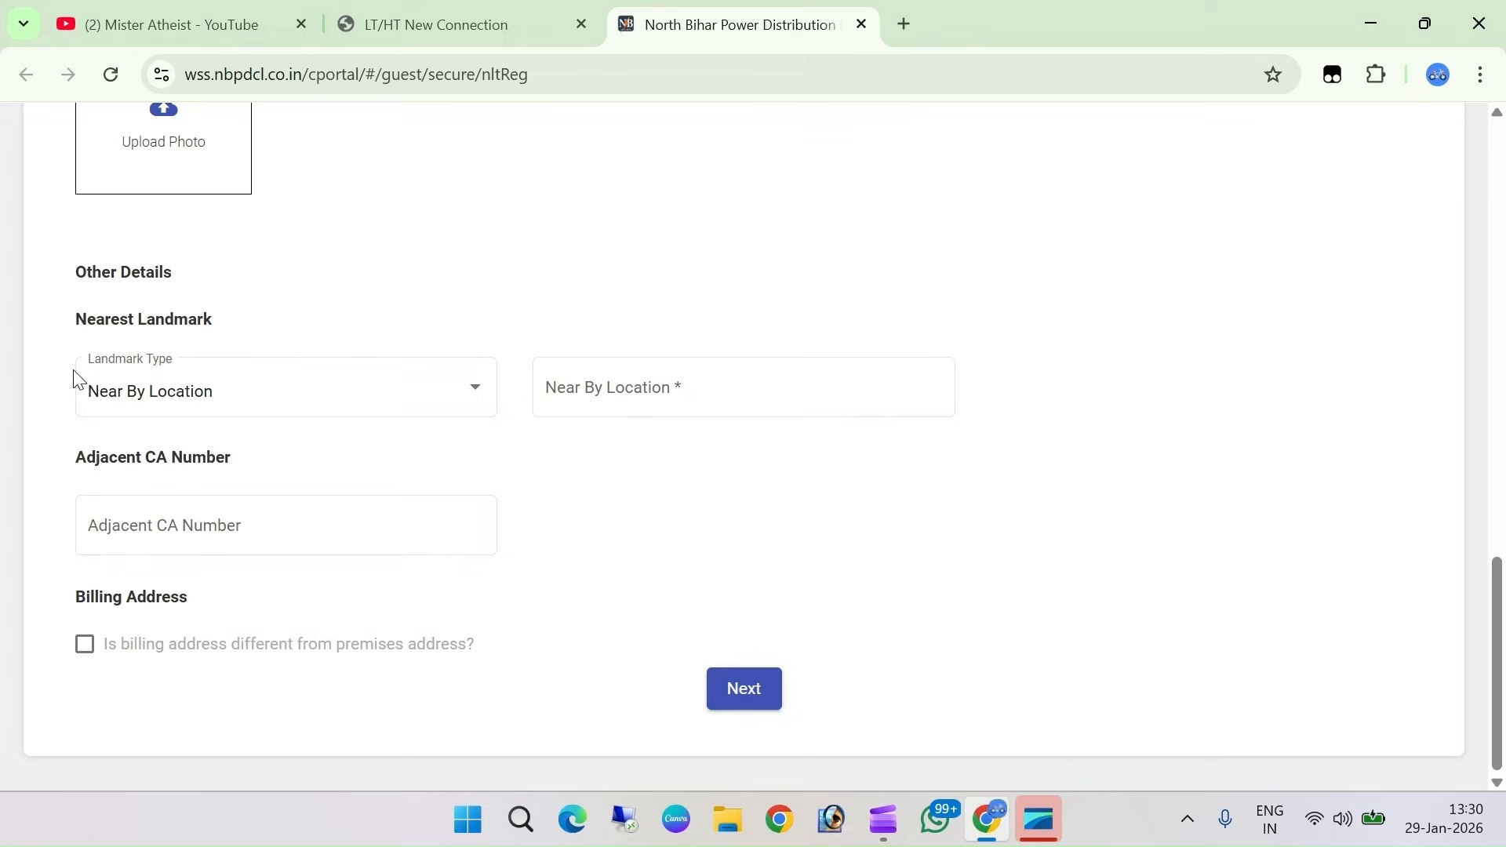
pyautogui.click(235, 398)
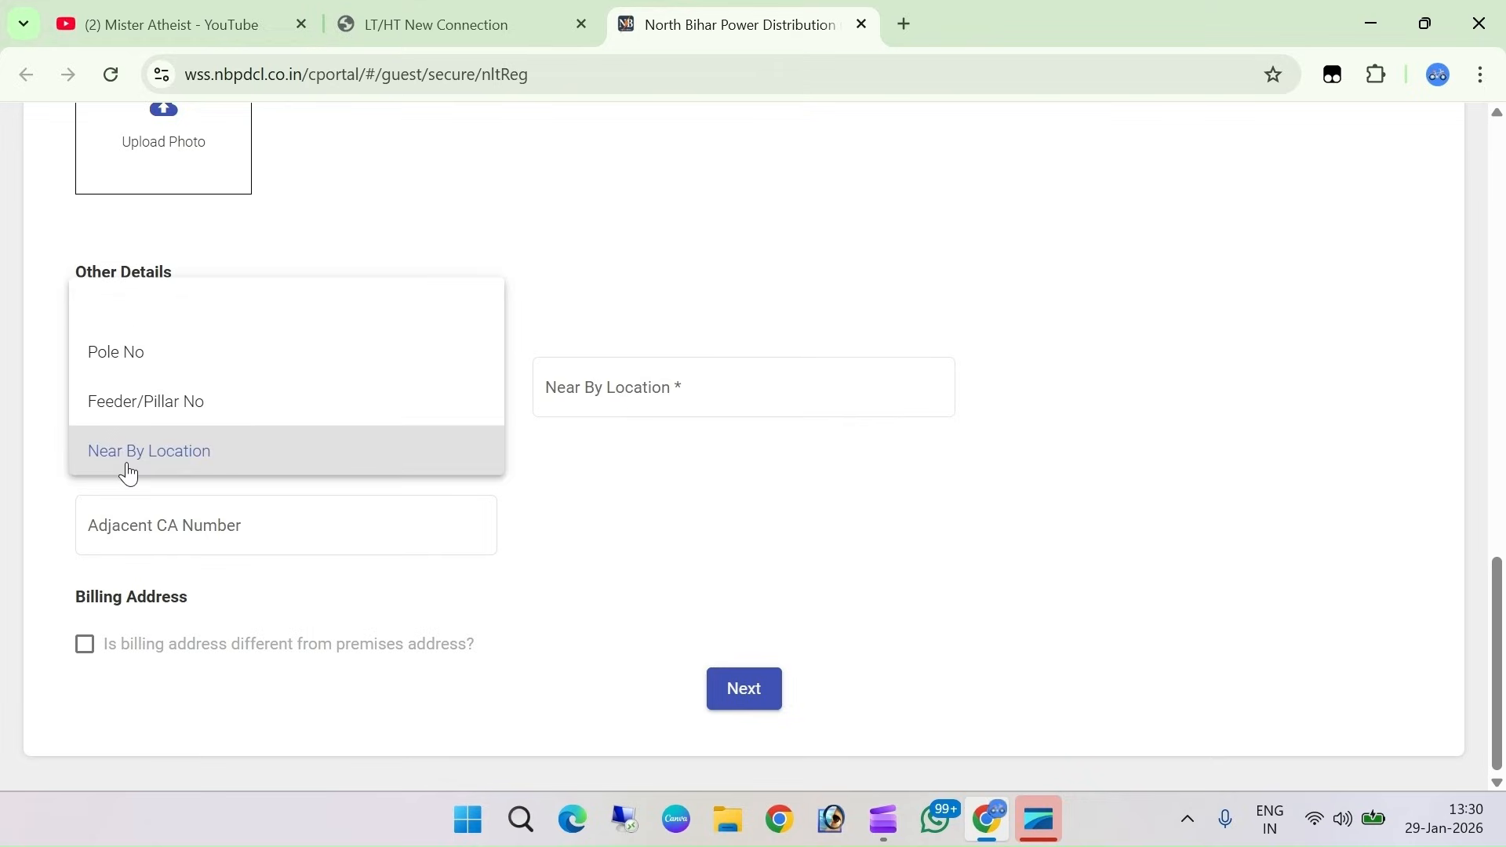
pyautogui.click(217, 461)
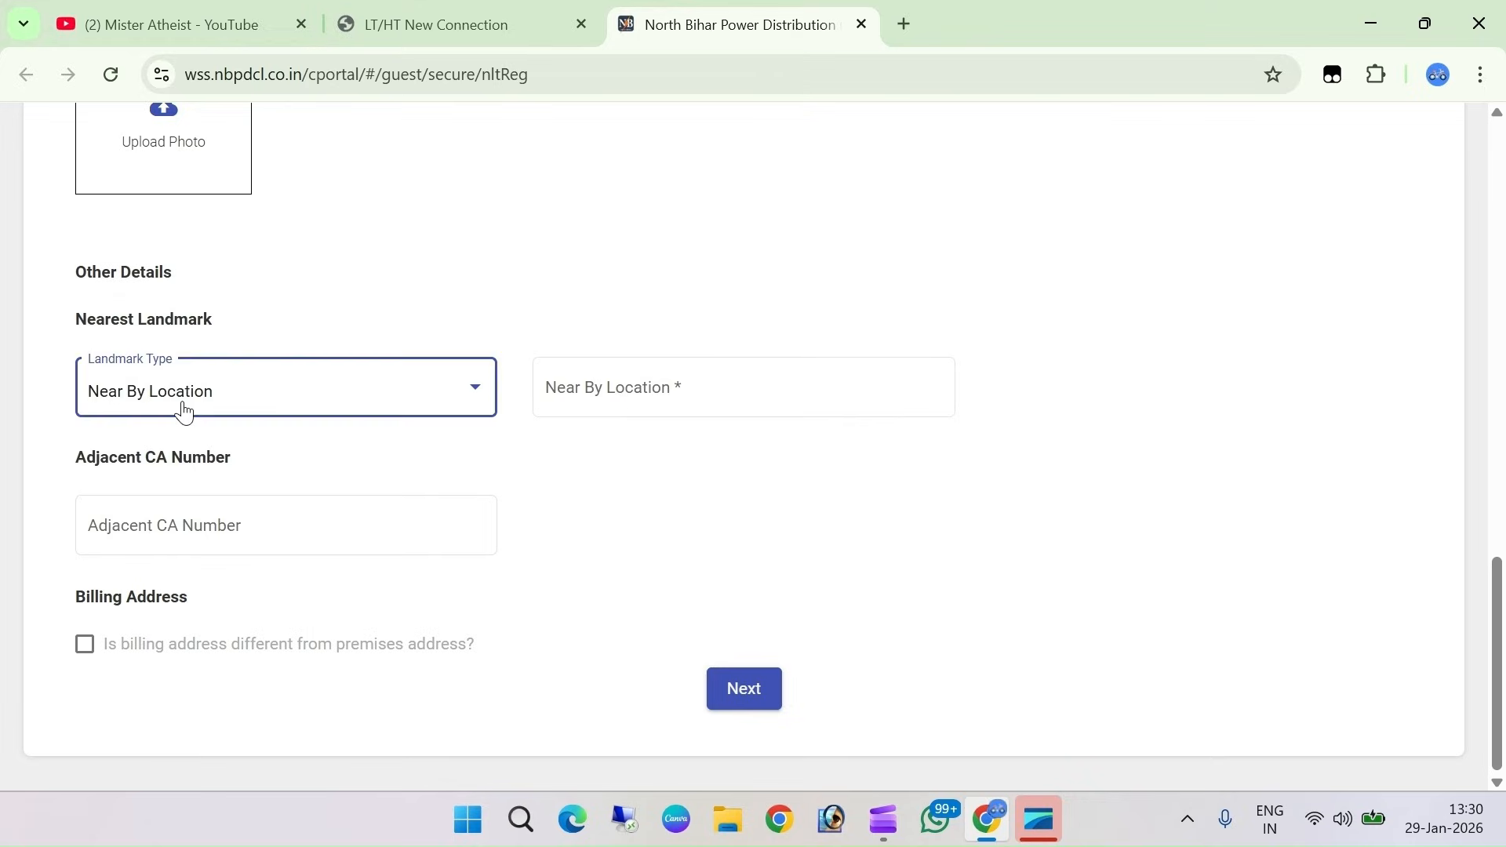
pyautogui.click(186, 411)
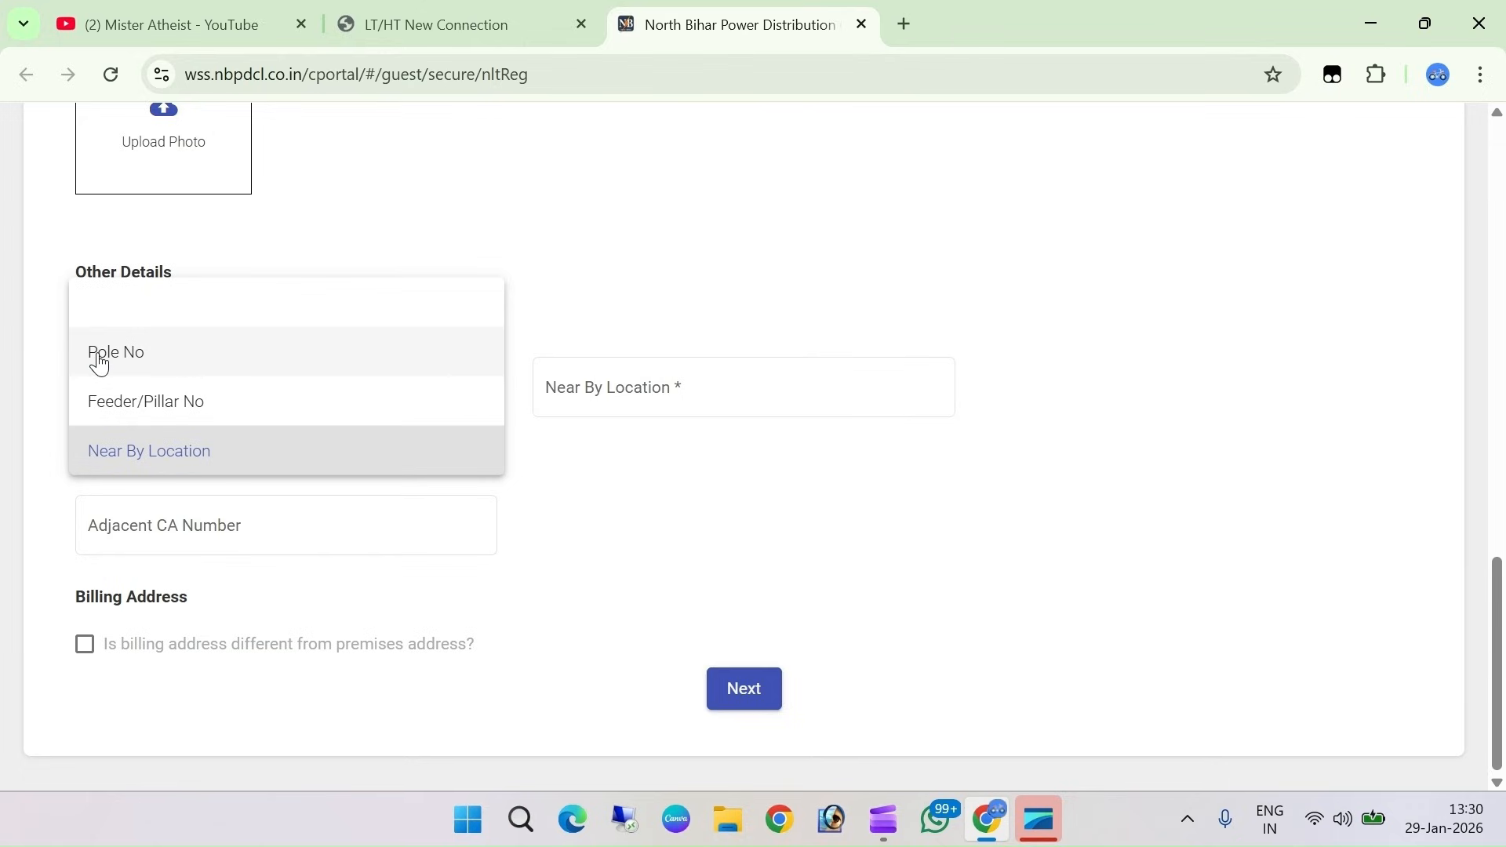
pyautogui.click(240, 463)
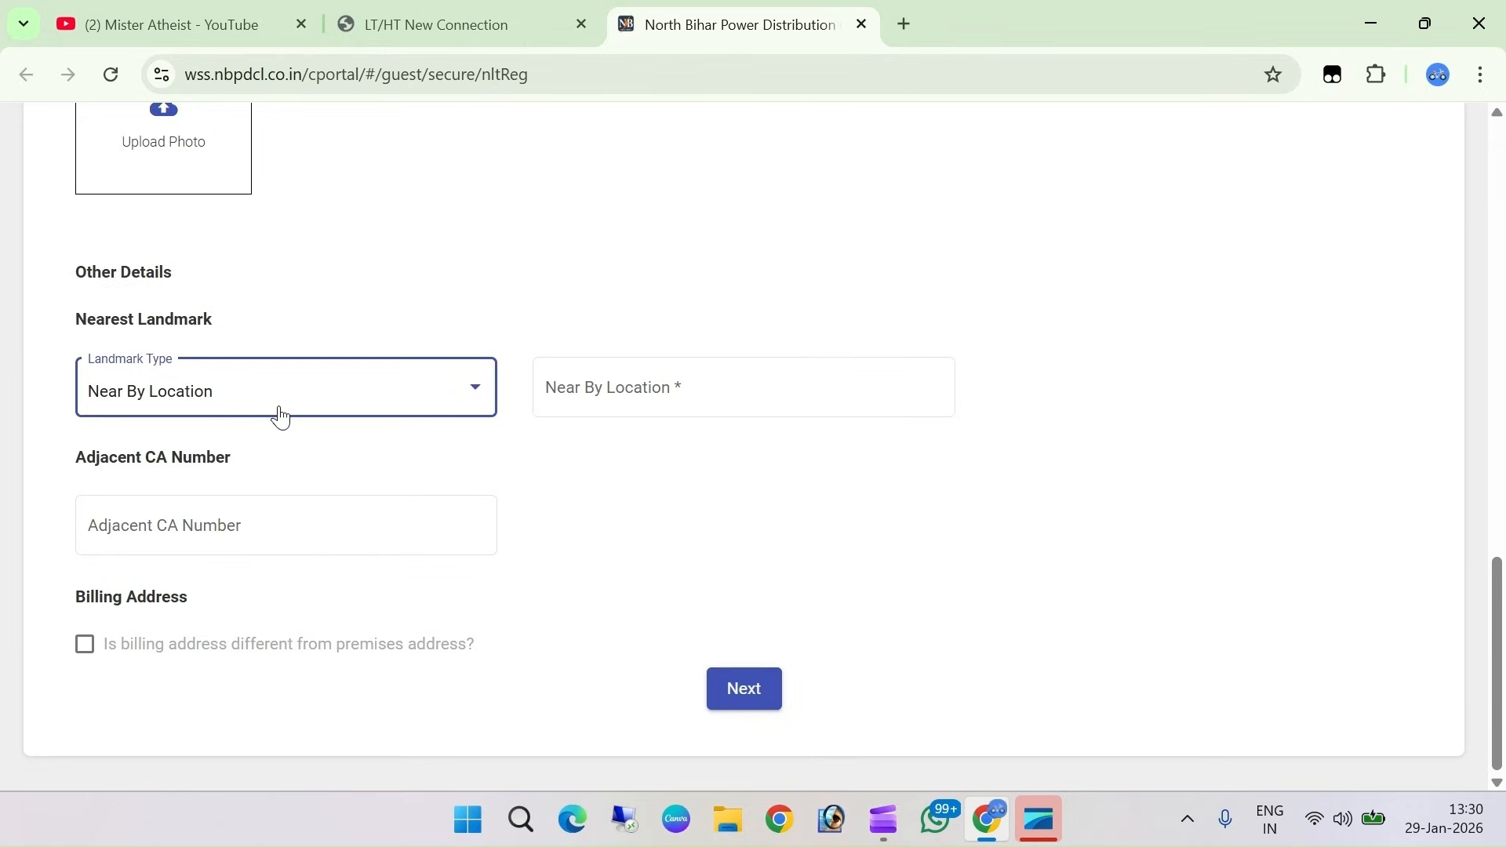
# Leave Near By Location and Adjacent CA Number empty and continue to step 3
pyautogui.click(658, 390)
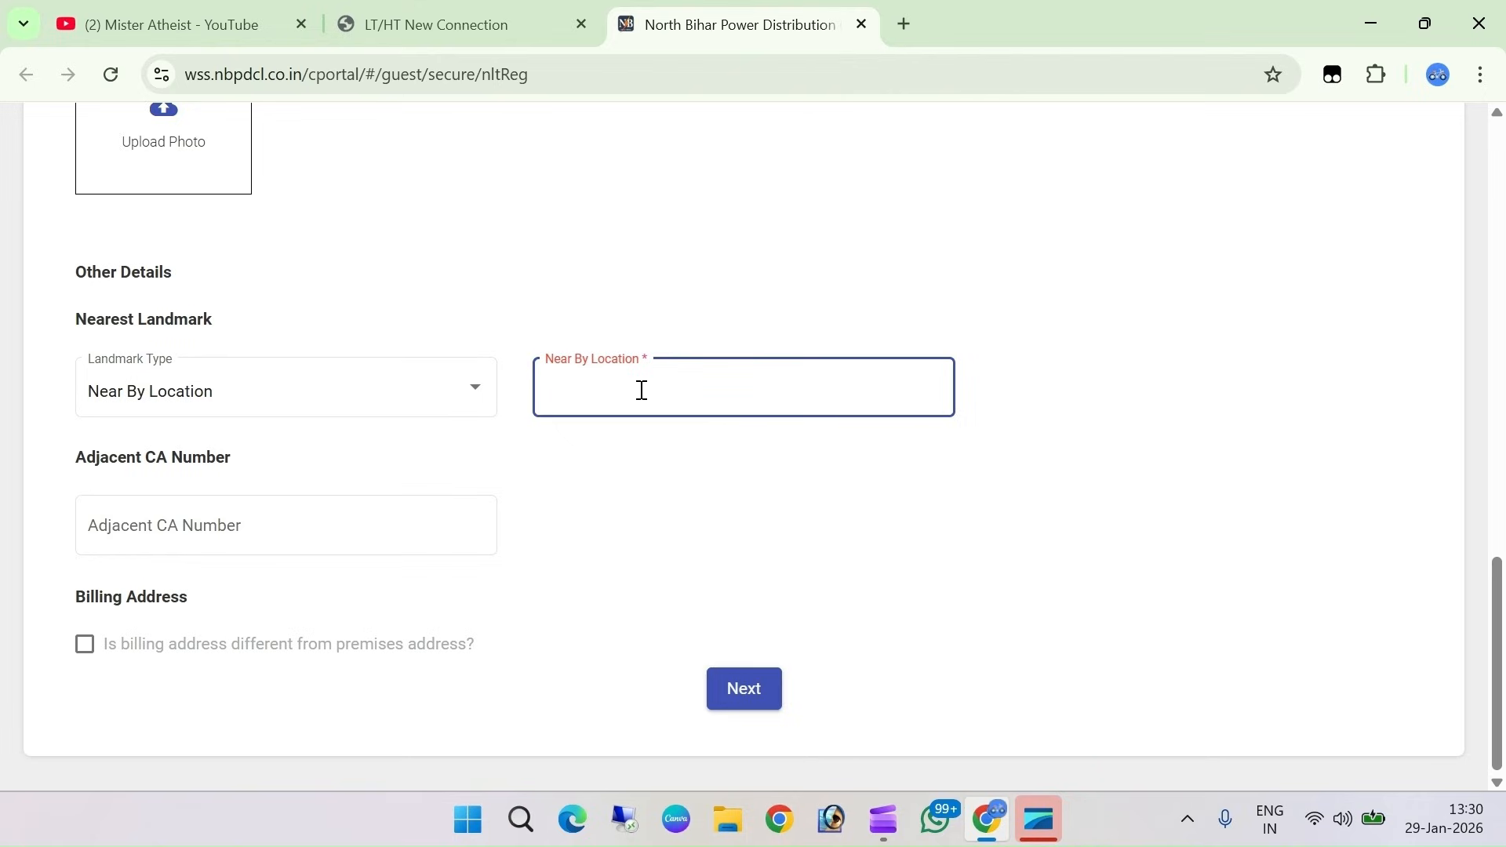
pyautogui.click(188, 490)
pyautogui.click(226, 529)
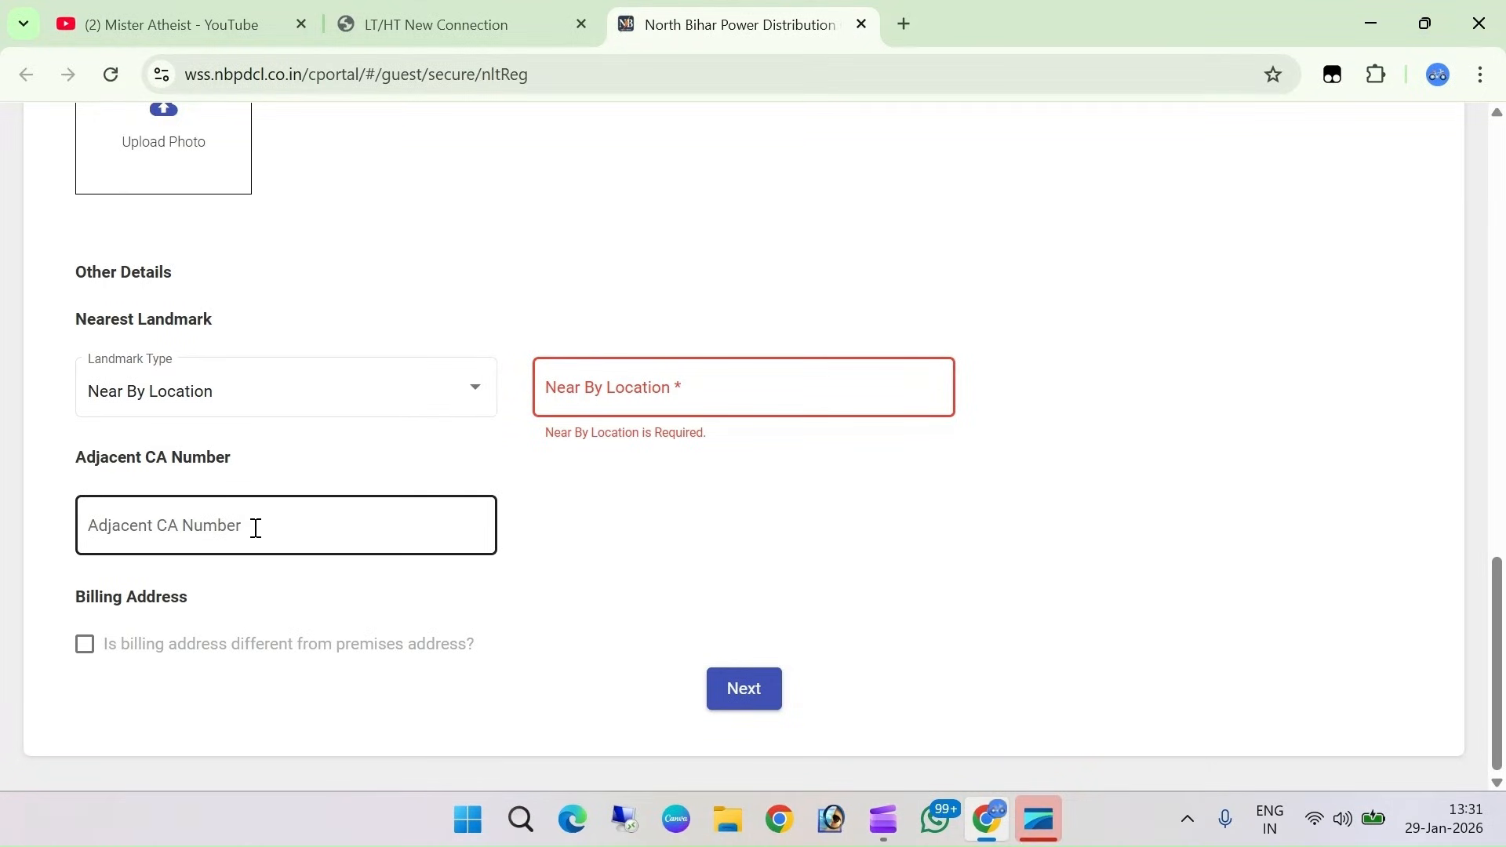
pyautogui.click(212, 637)
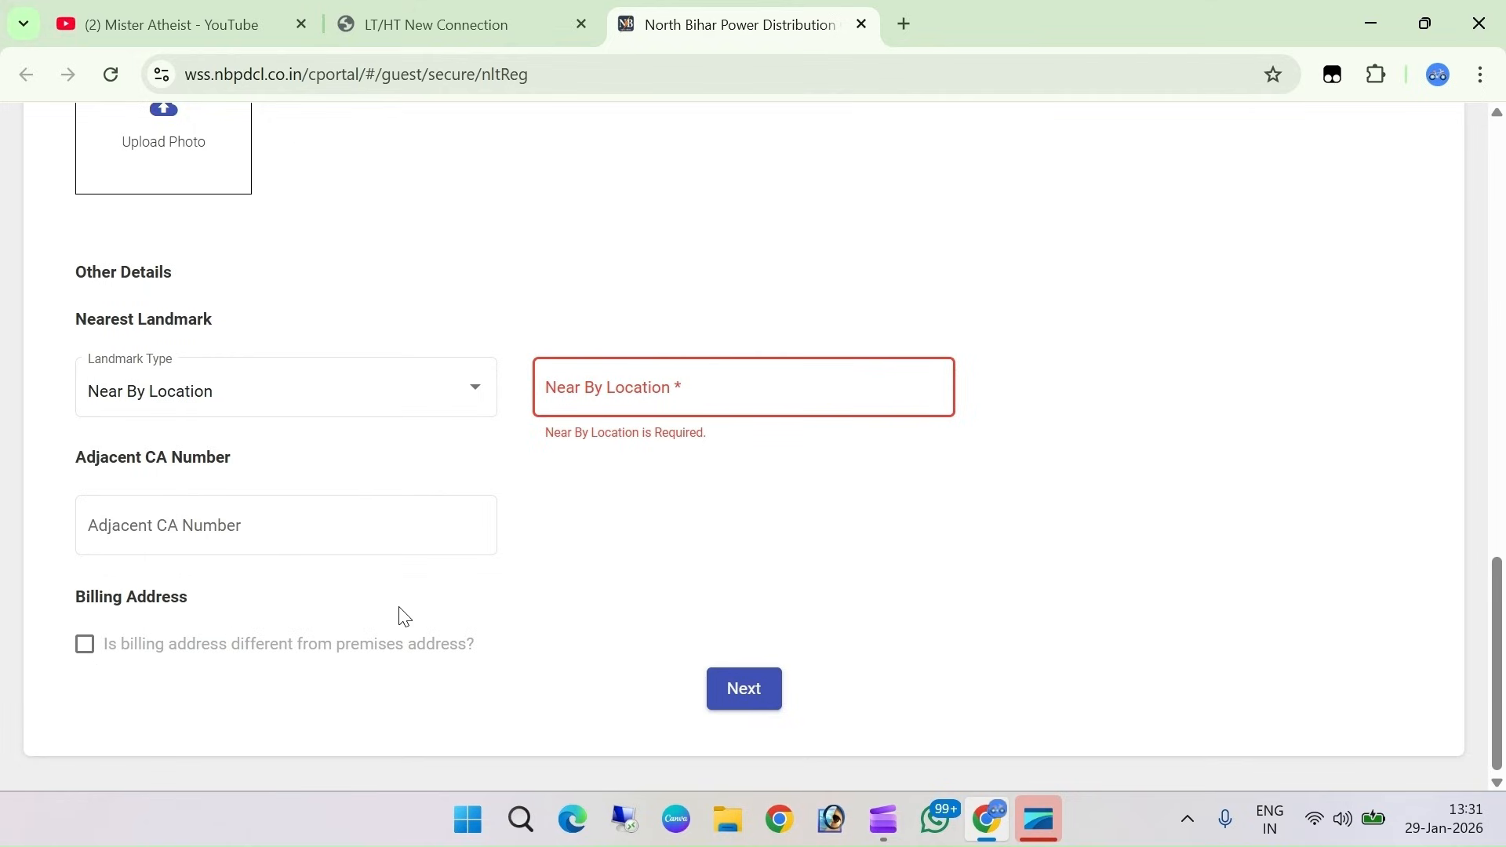
pyautogui.click(766, 696)
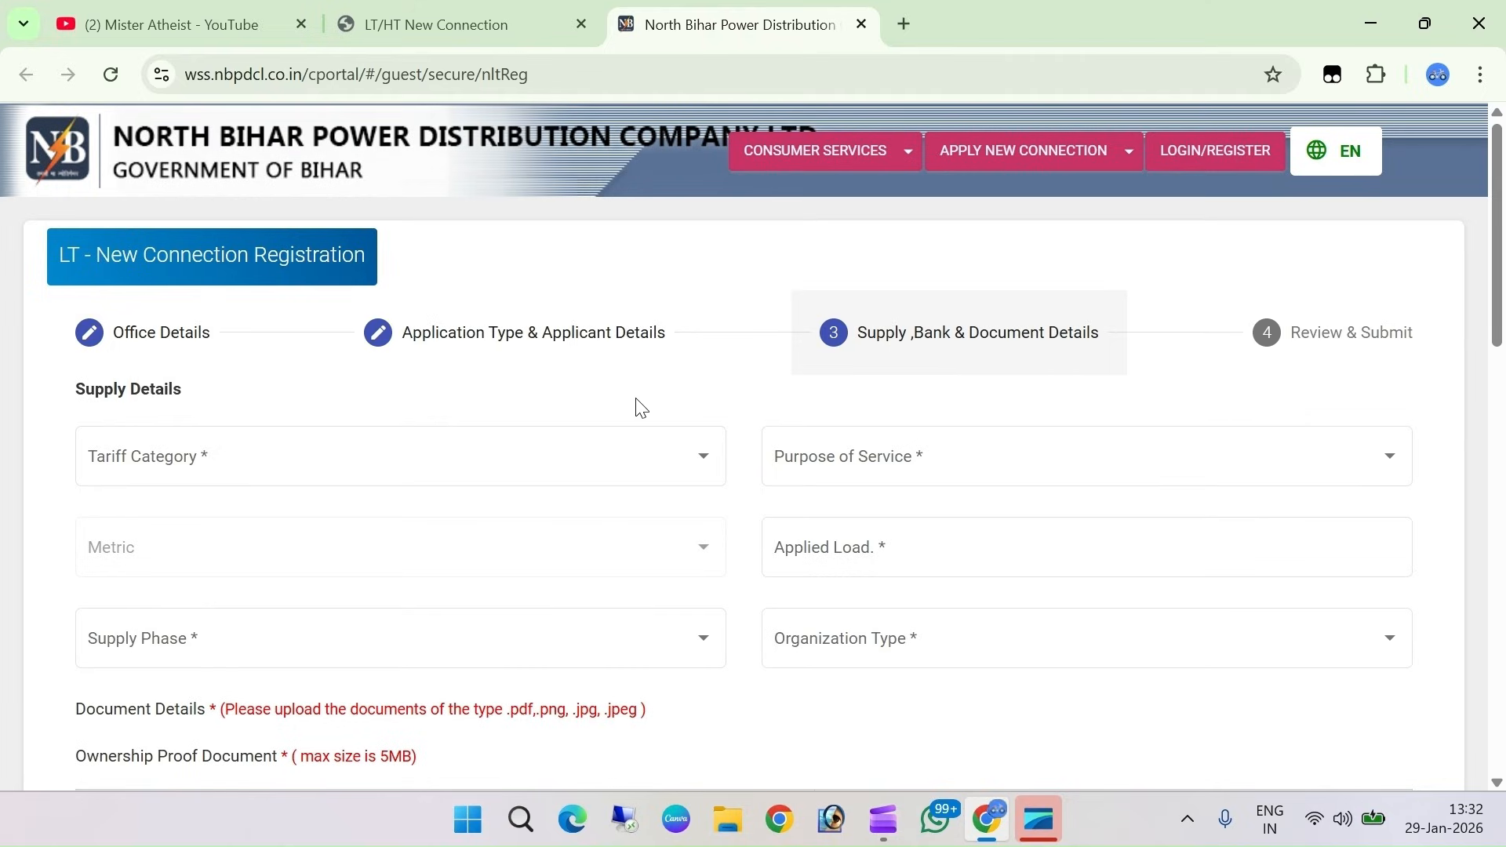
# Choose LT-Domestic tariff, DS-I (D)-(1-70) KW classification and DOMESTIC USE as purpose of service
pyautogui.scroll(-1, 555, 348)
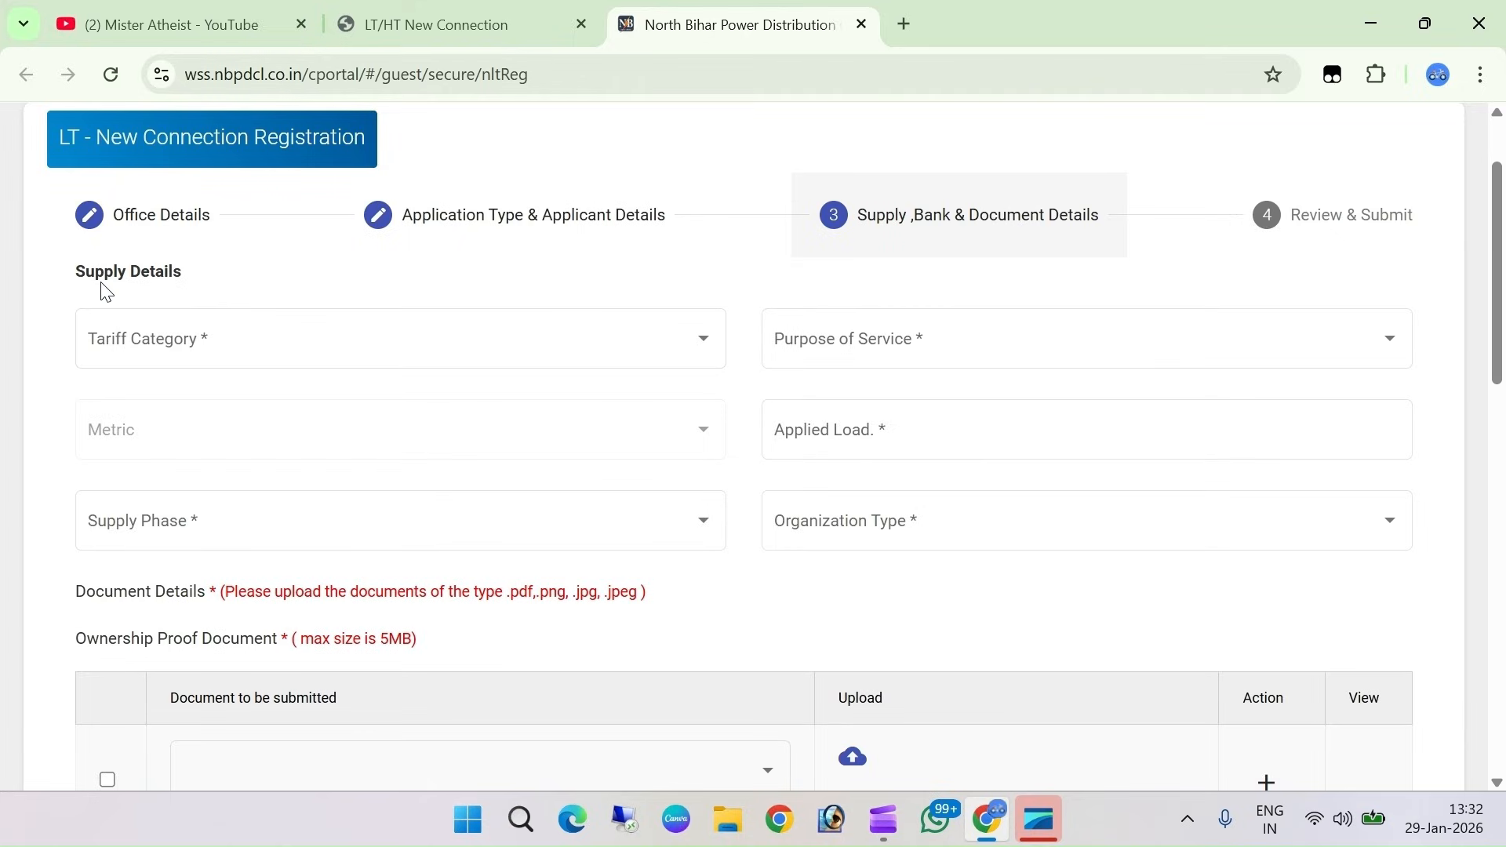
pyautogui.click(211, 358)
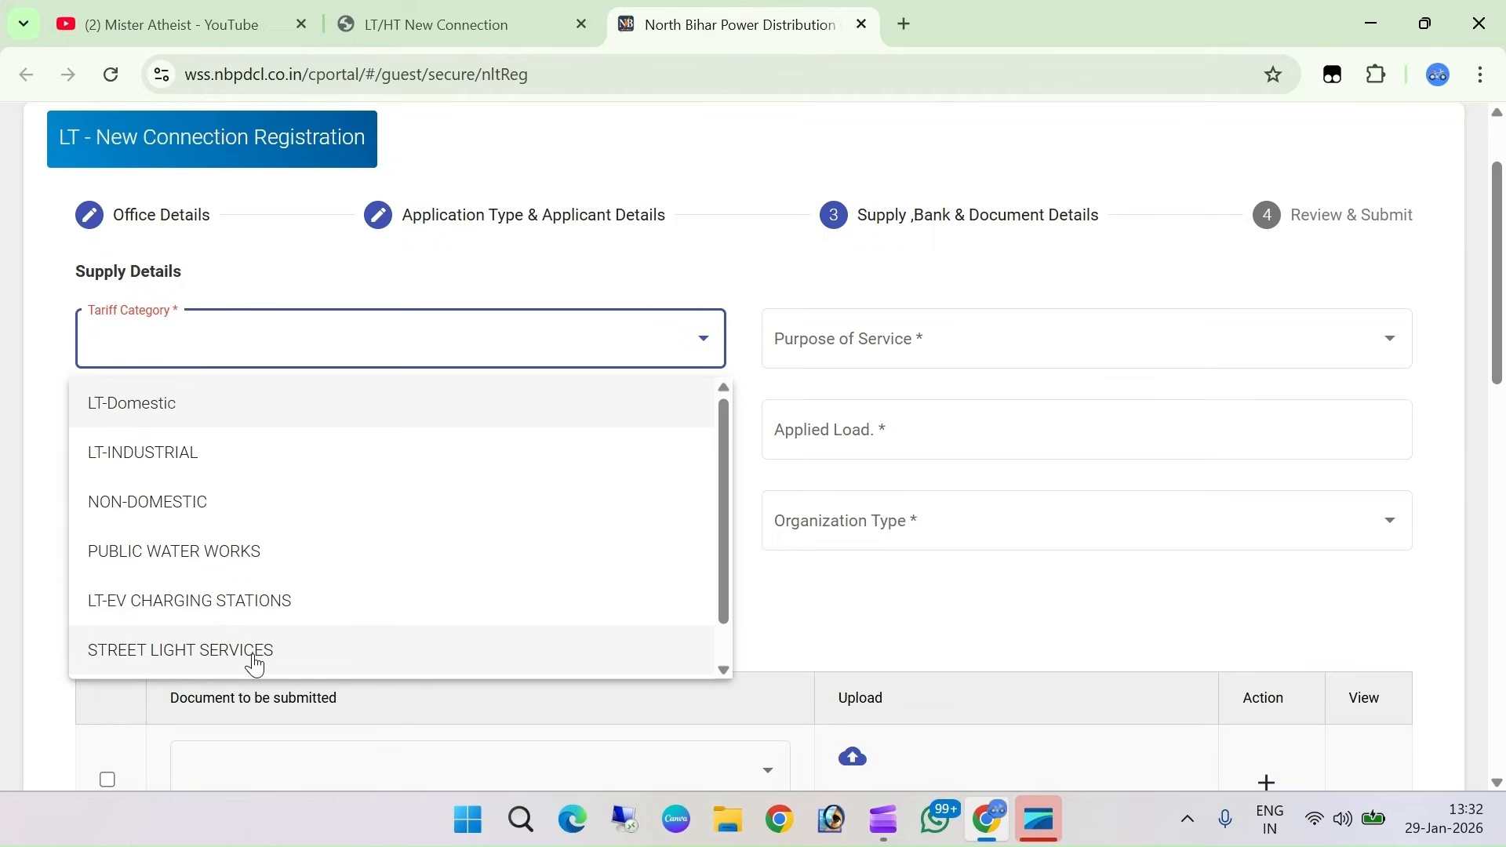
pyautogui.click(163, 424)
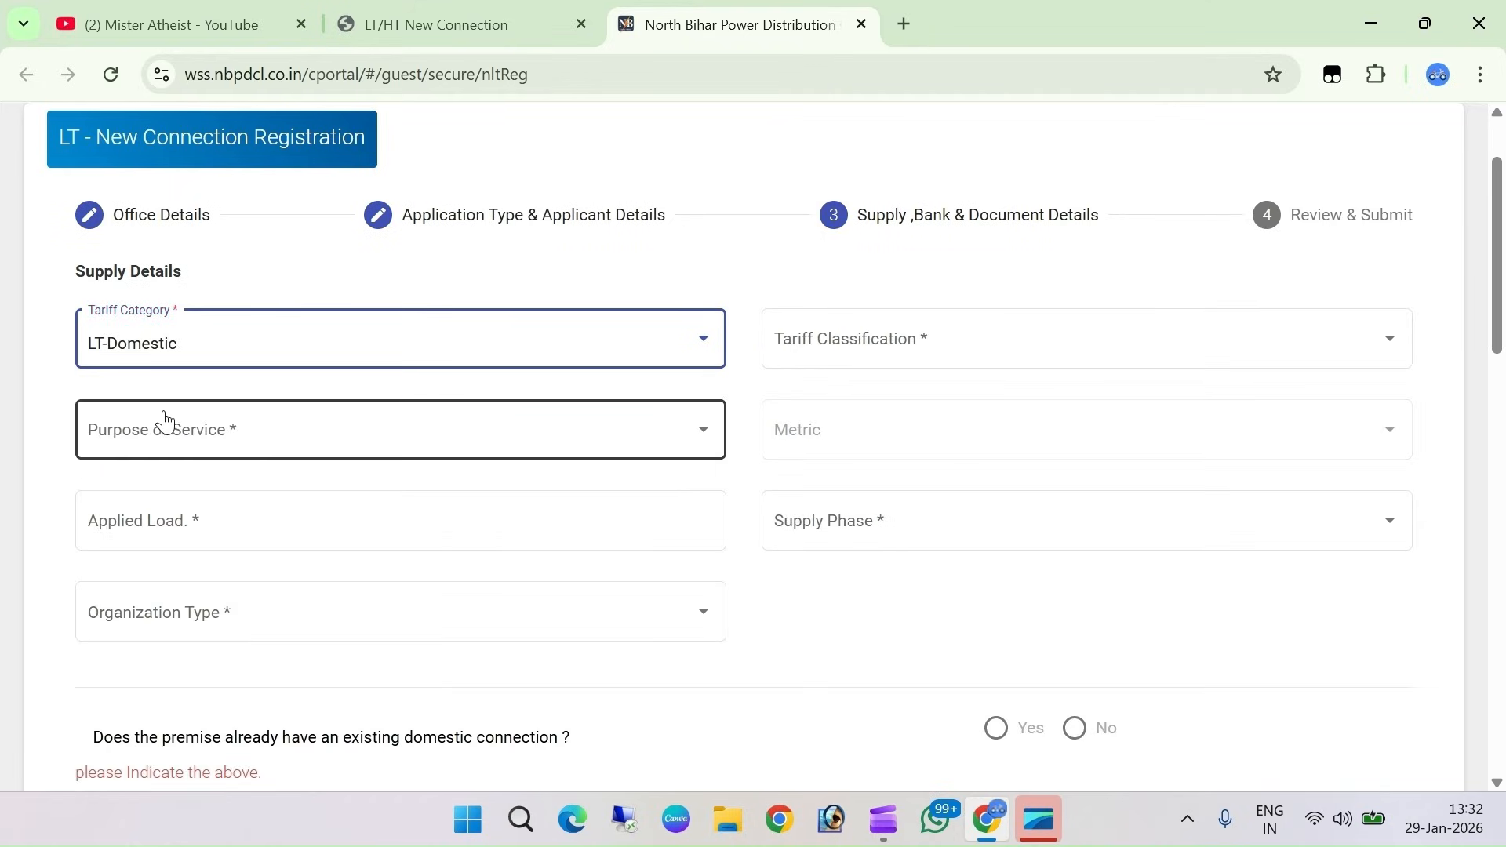
pyautogui.click(883, 361)
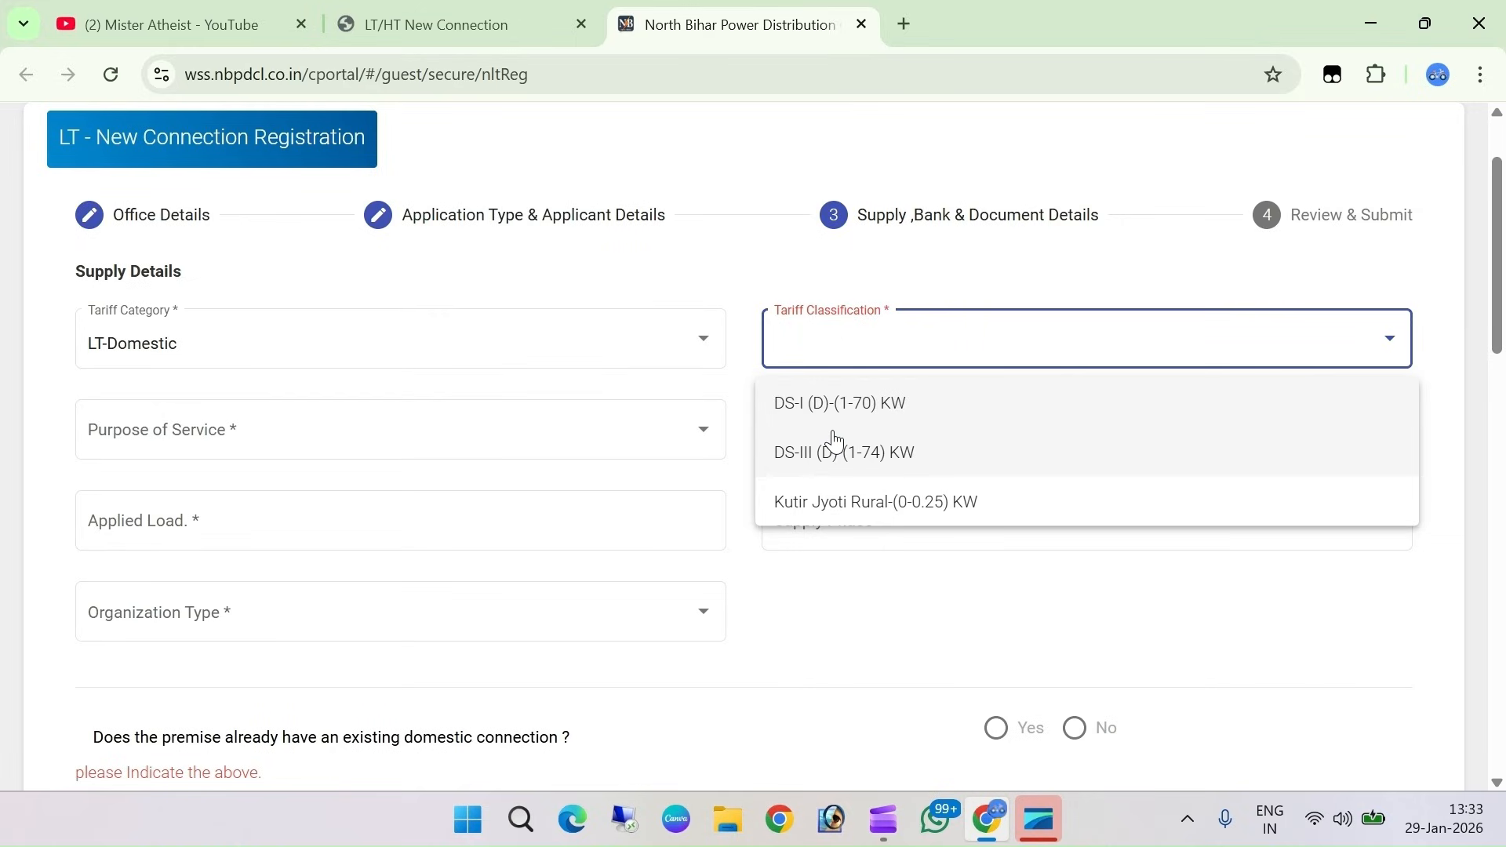
pyautogui.click(857, 408)
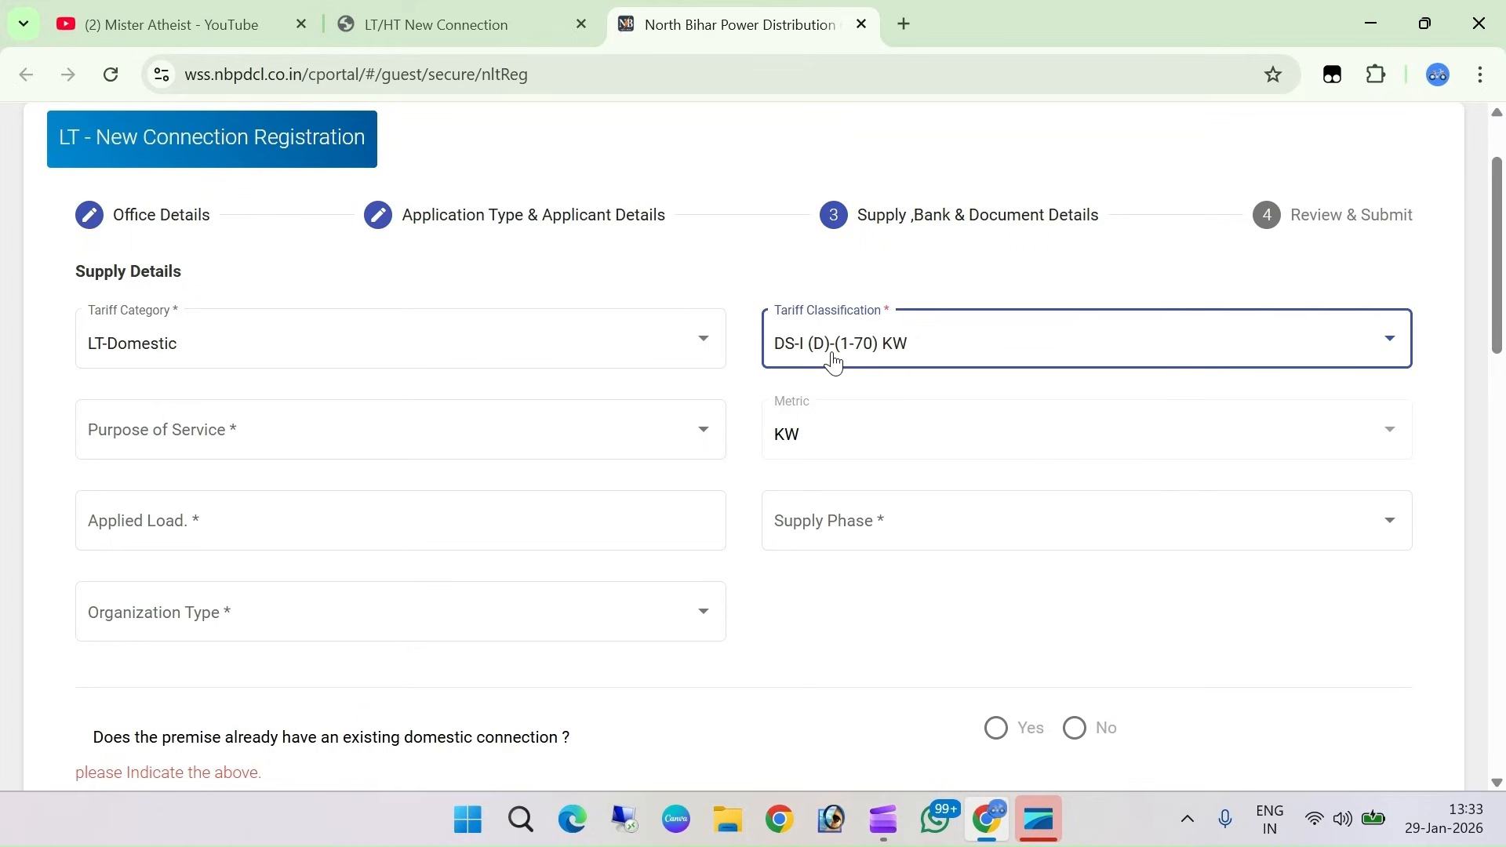
pyautogui.click(230, 425)
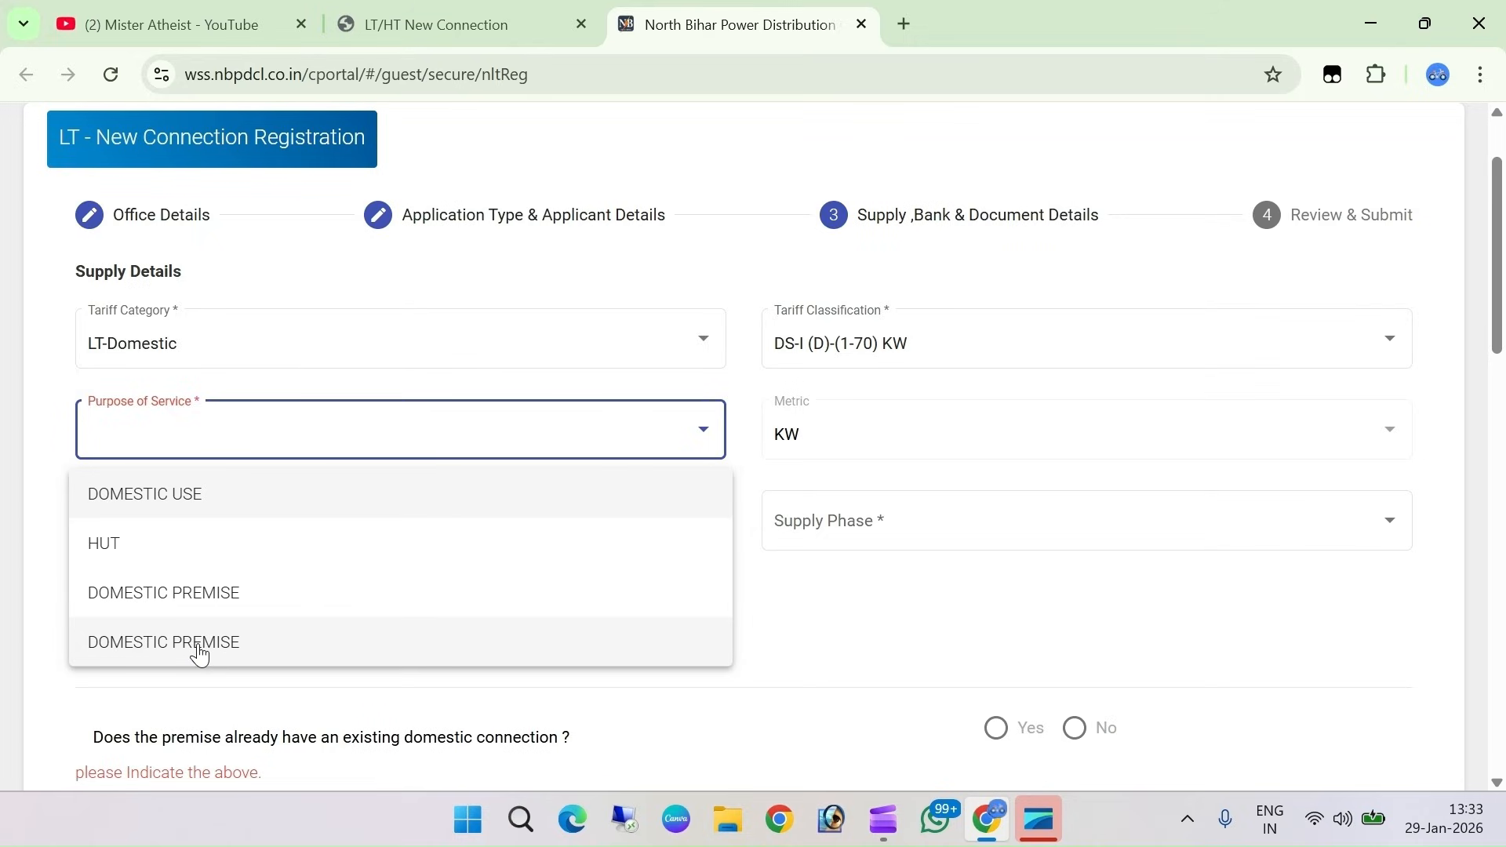
pyautogui.click(142, 494)
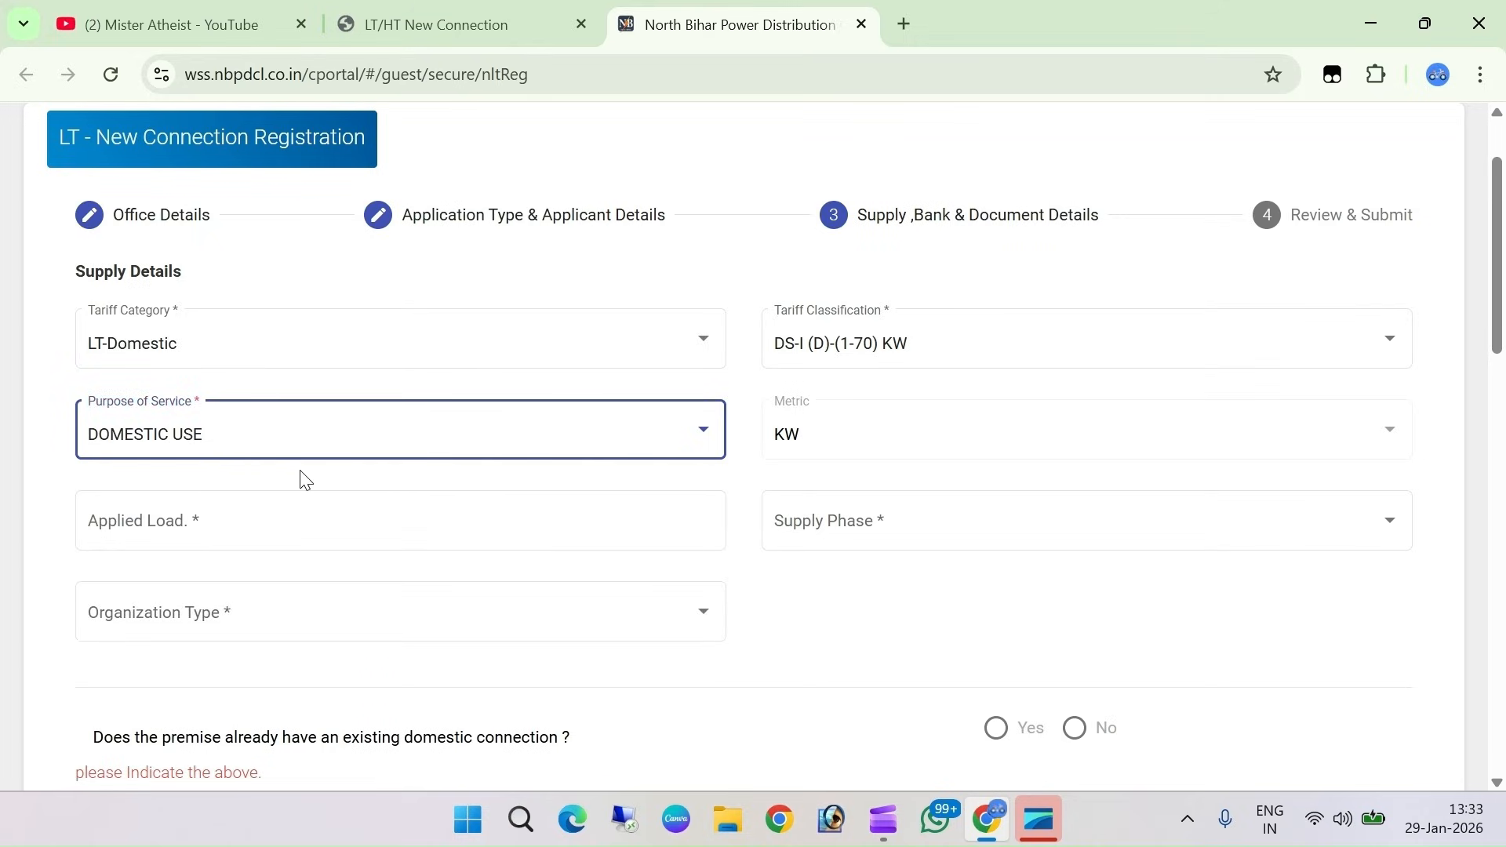
# Enter an applied load of 1 KW and set supply phase to LT-Single Phase - 1
pyautogui.click(921, 431)
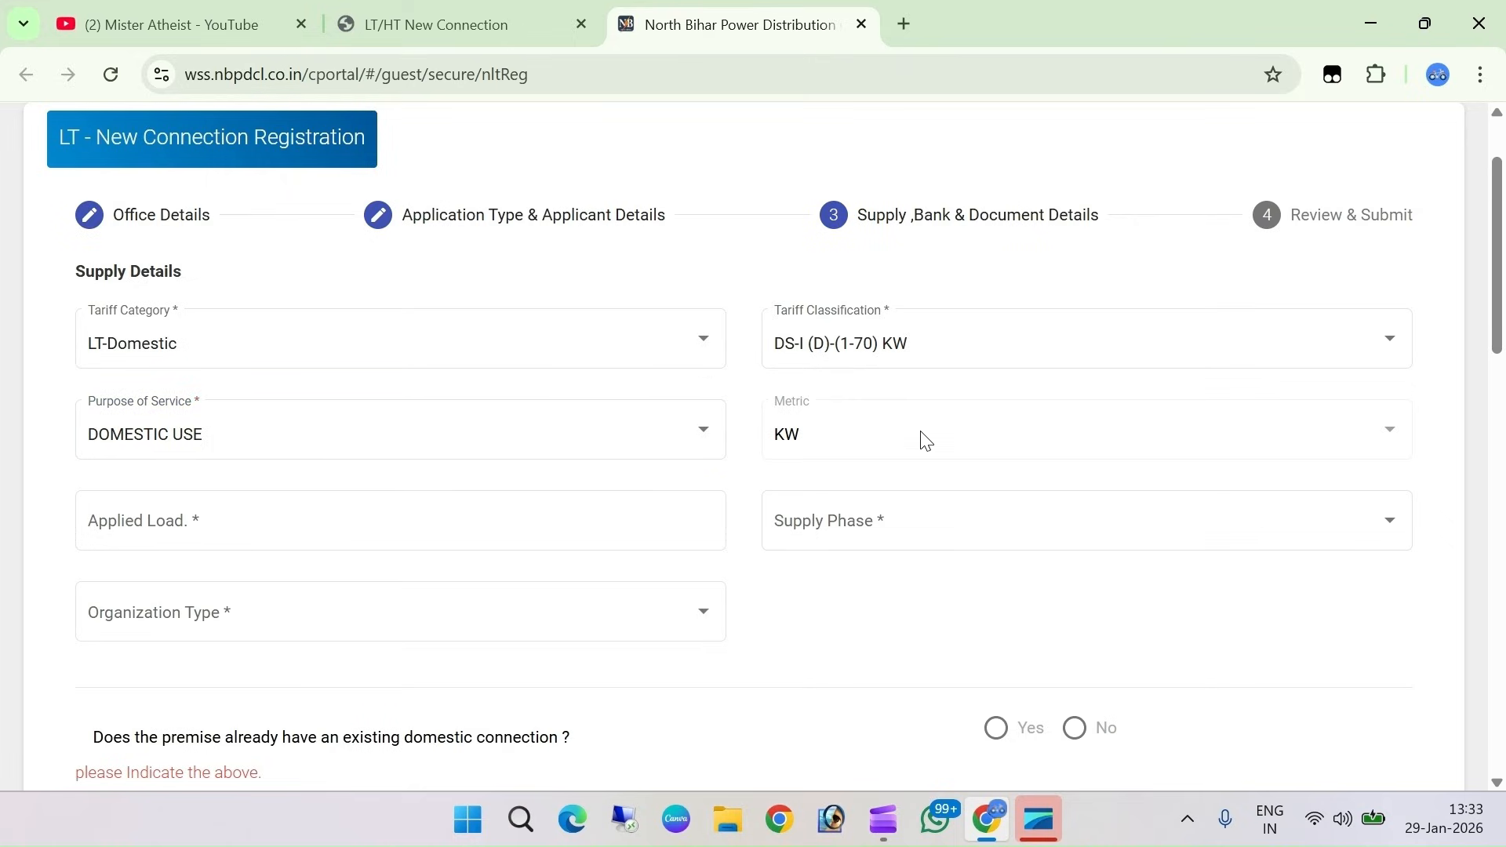
pyautogui.click(262, 521)
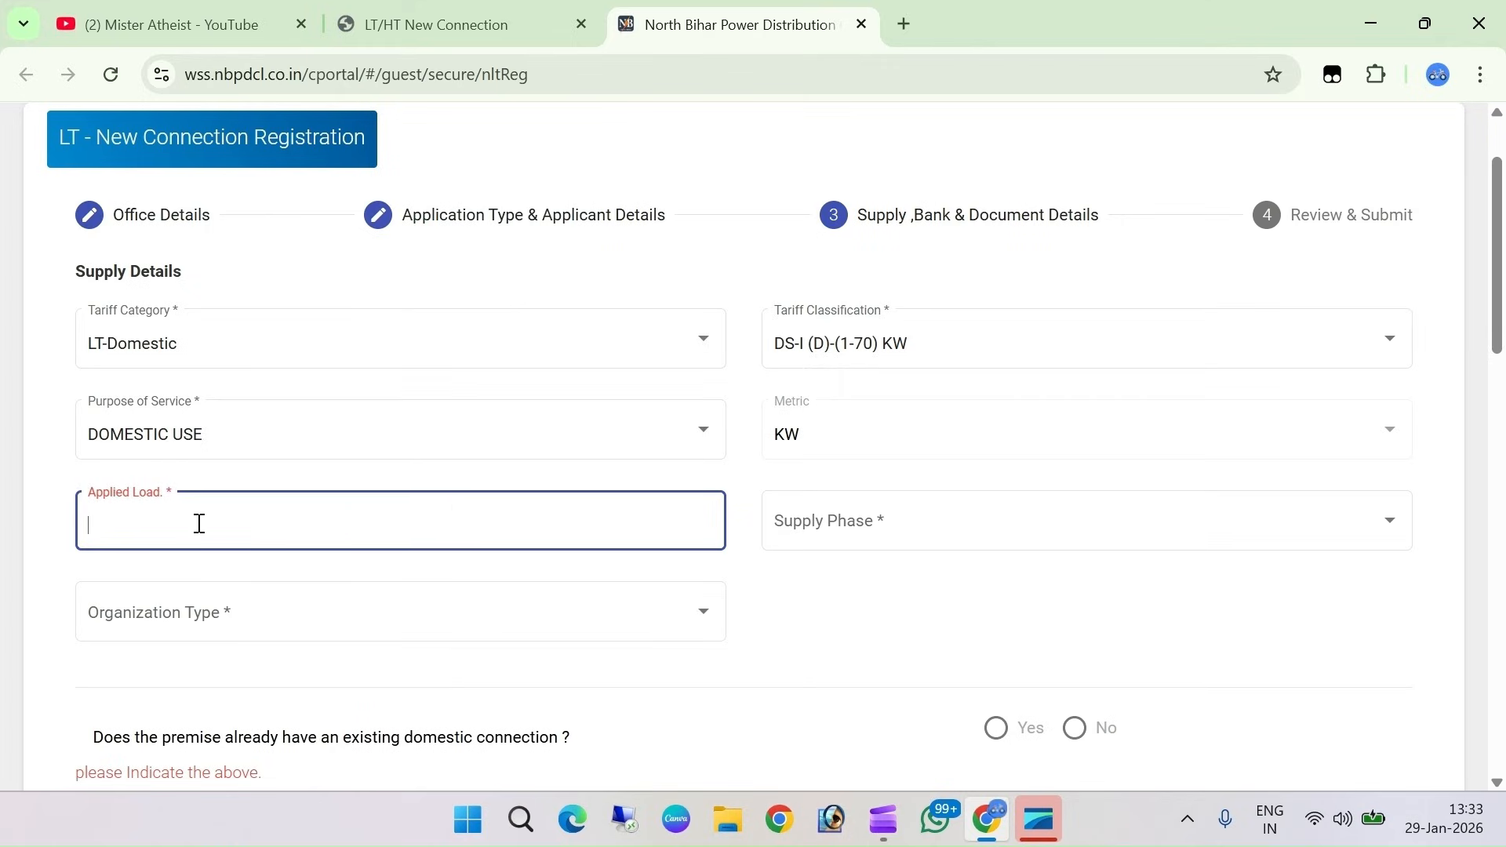
pyautogui.write('1')
pyautogui.write('2')
pyautogui.press('BackSpace')
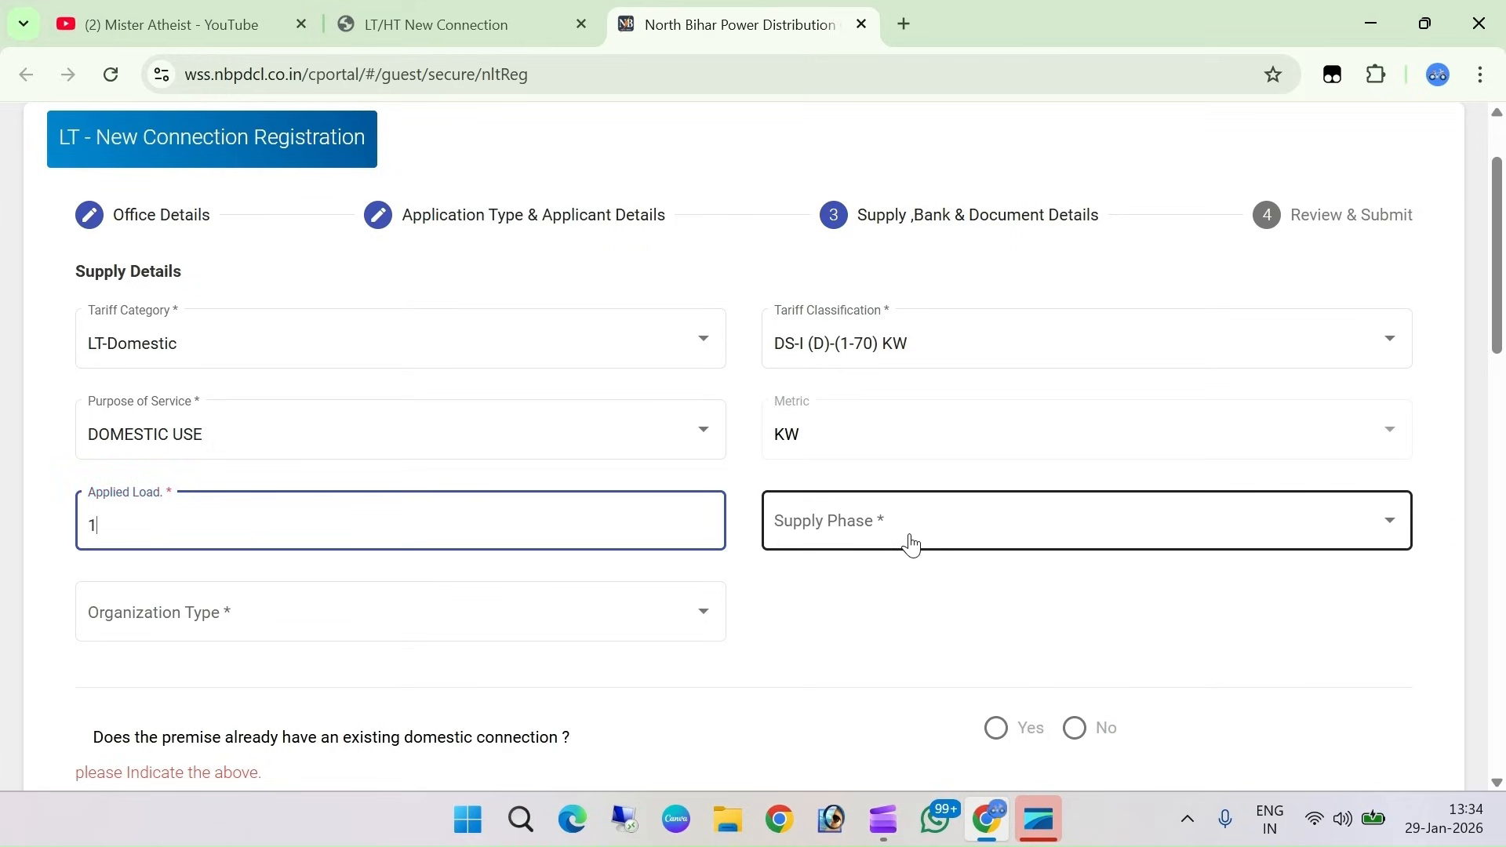
pyautogui.click(925, 555)
pyautogui.click(923, 548)
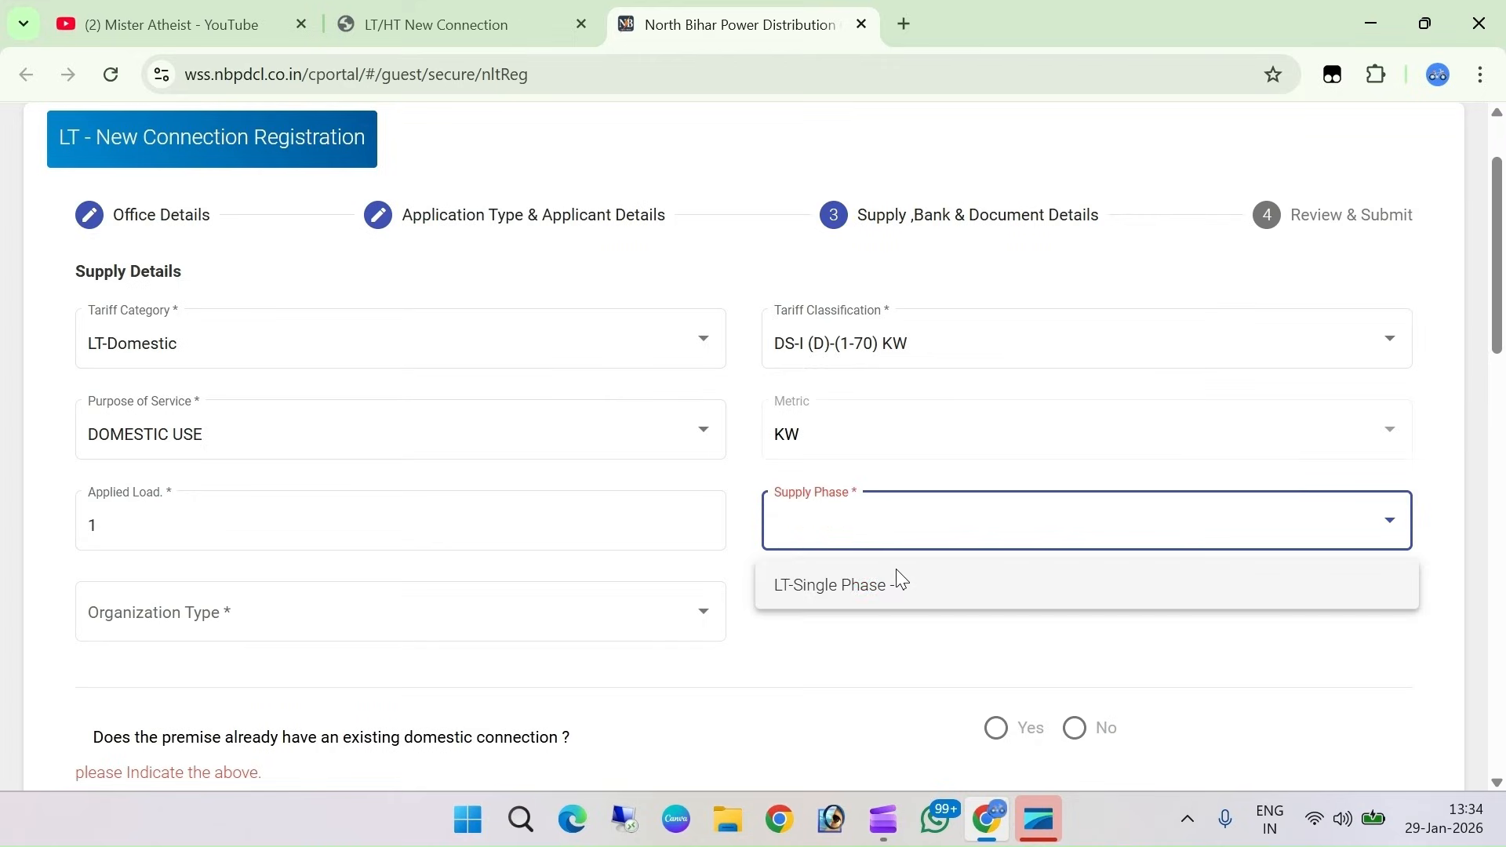
pyautogui.click(842, 586)
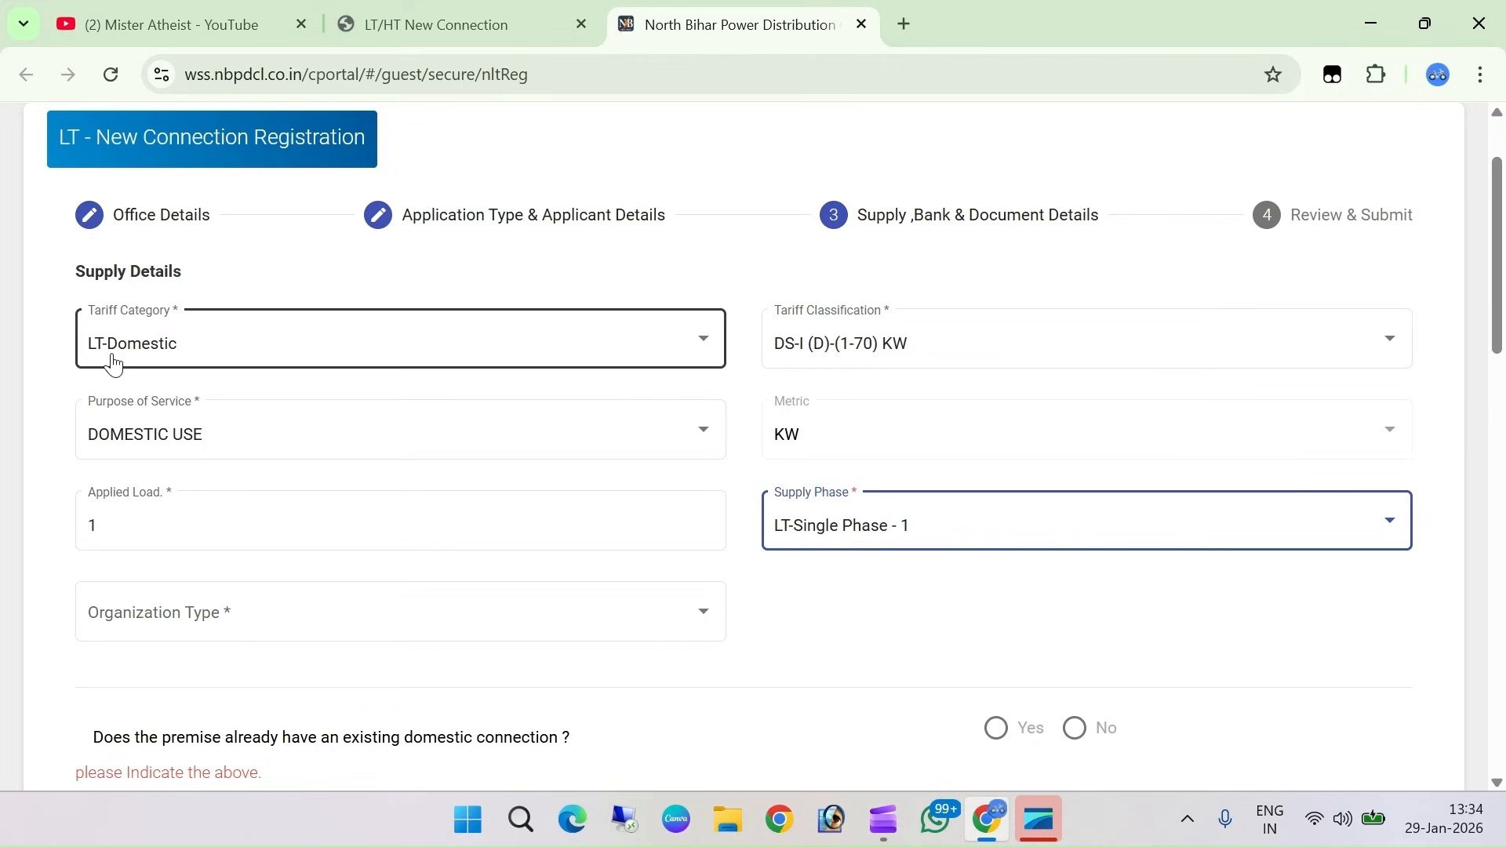
pyautogui.click(868, 527)
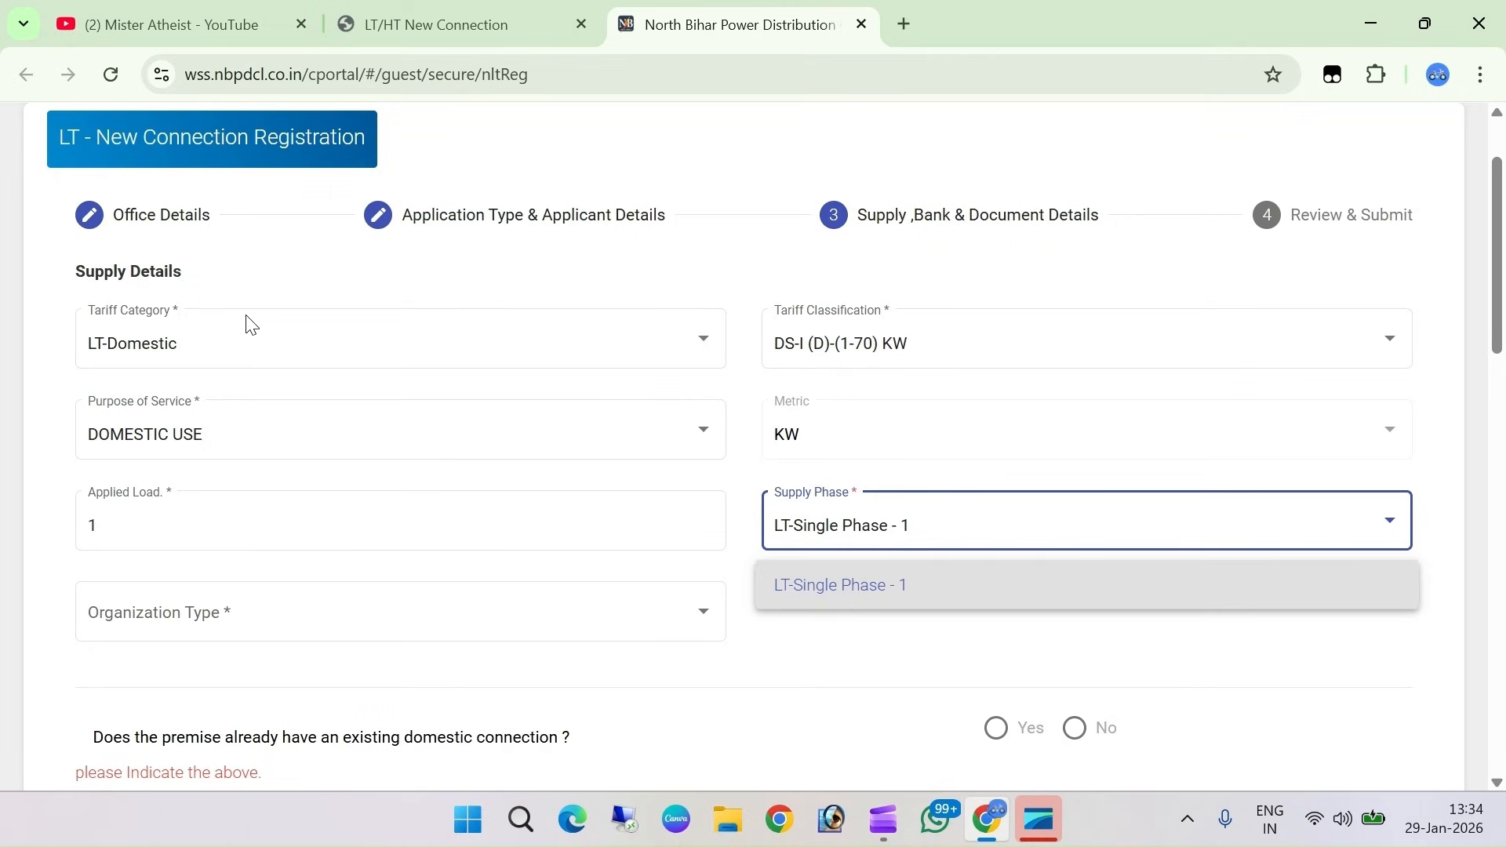
pyautogui.click(842, 595)
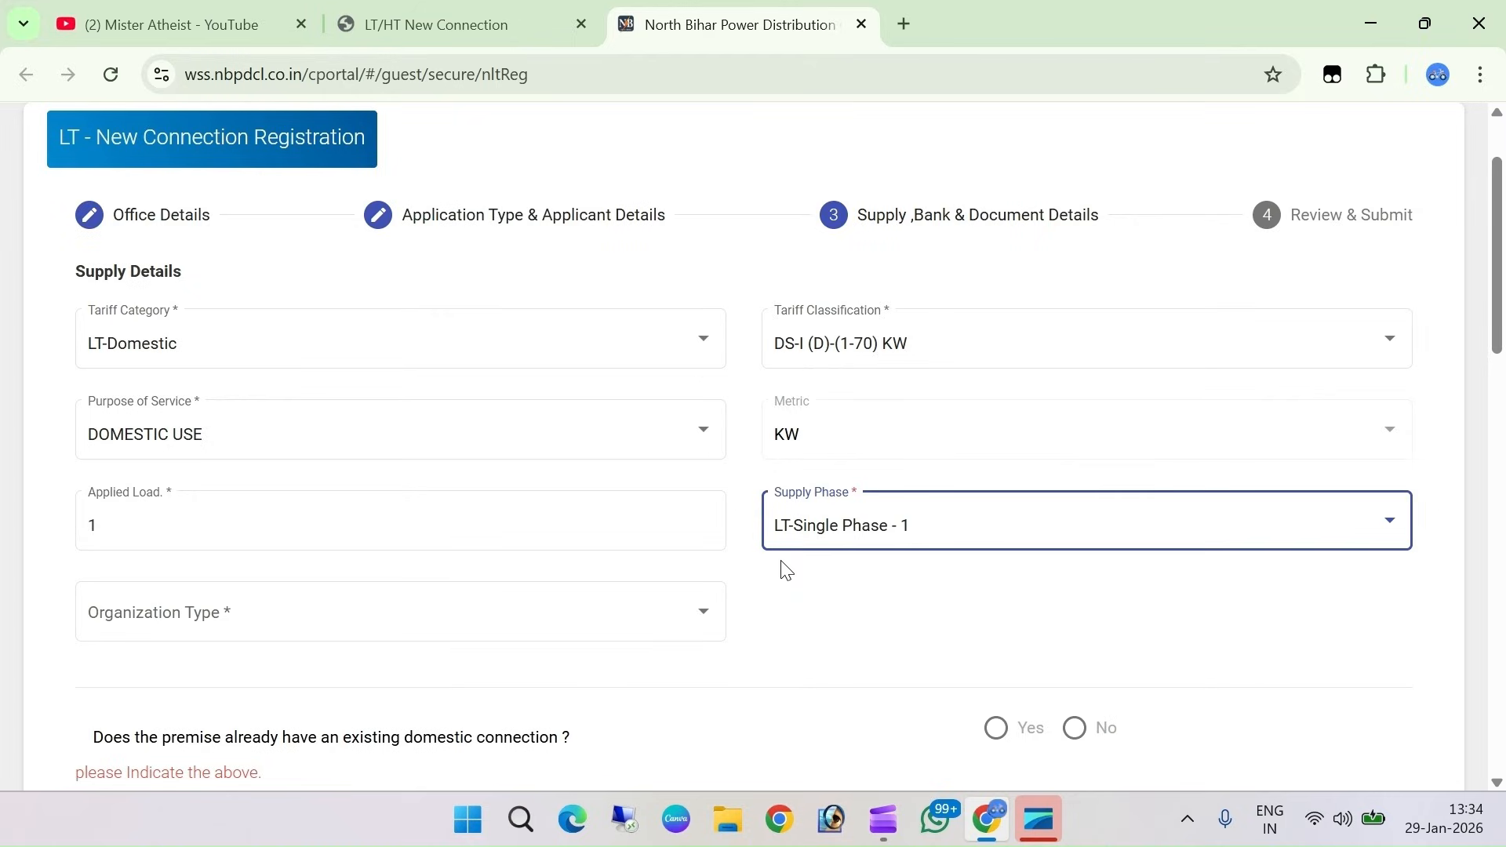
# Set Organization Type to STATE GOVT UNDERTAKING and Organization Name to STATE GOVERNMENT
pyautogui.scroll(-2, 192, 532)
pyautogui.click(309, 506)
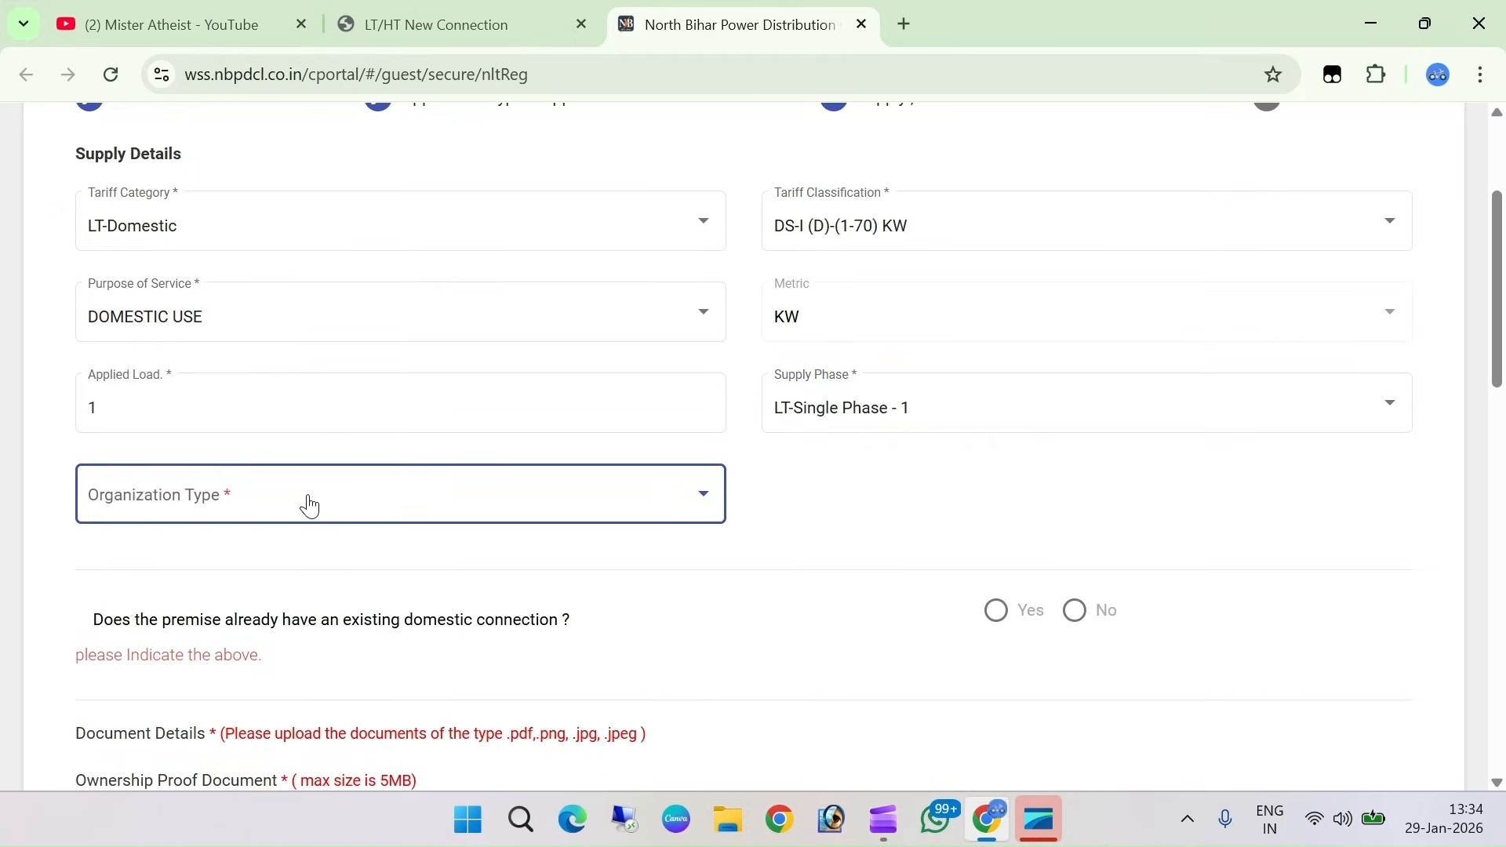
pyautogui.click(309, 506)
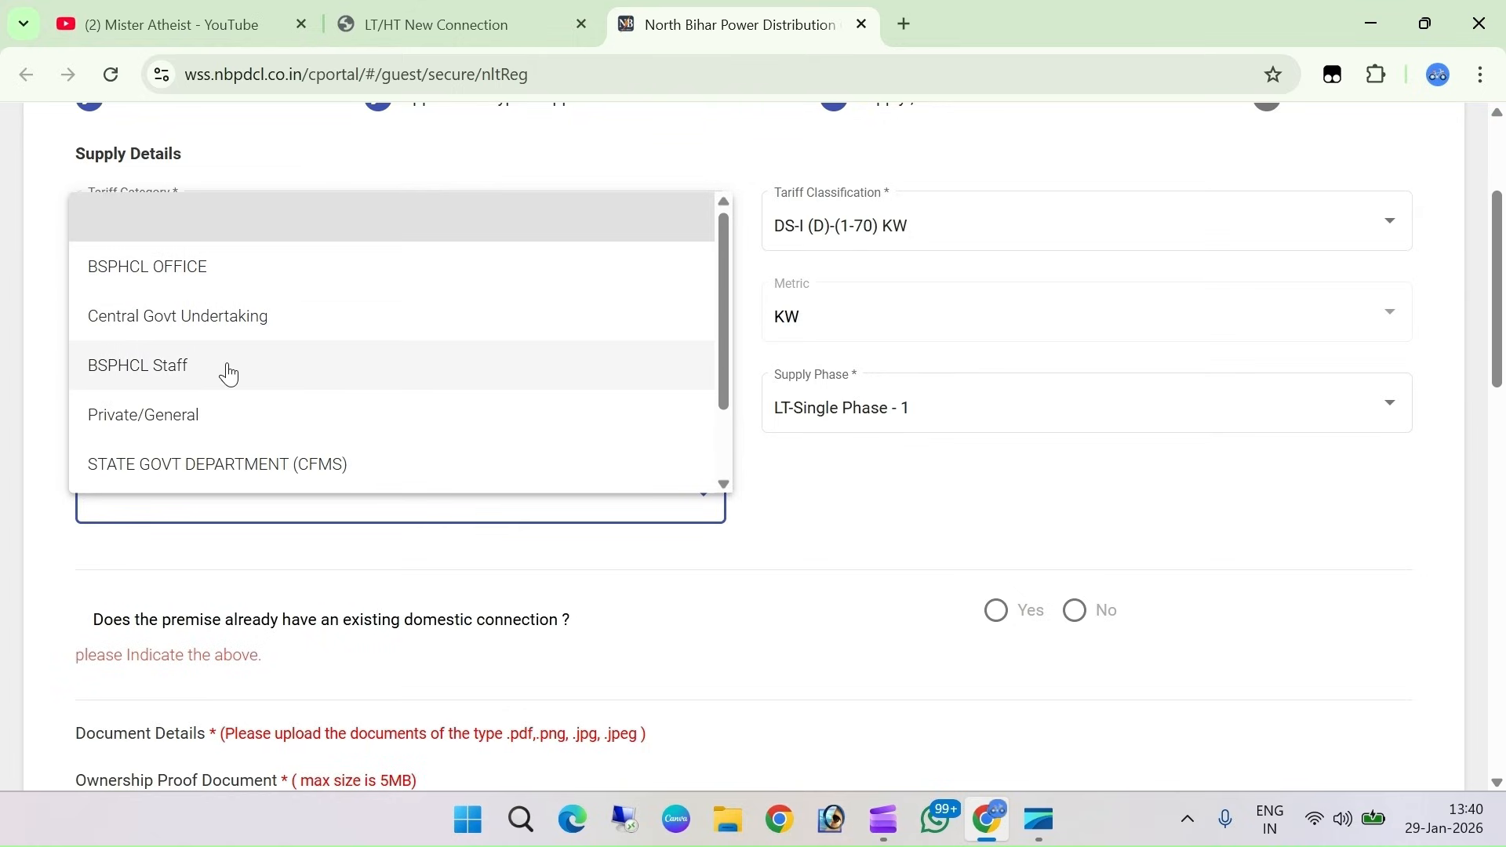
pyautogui.scroll(-1, 196, 400)
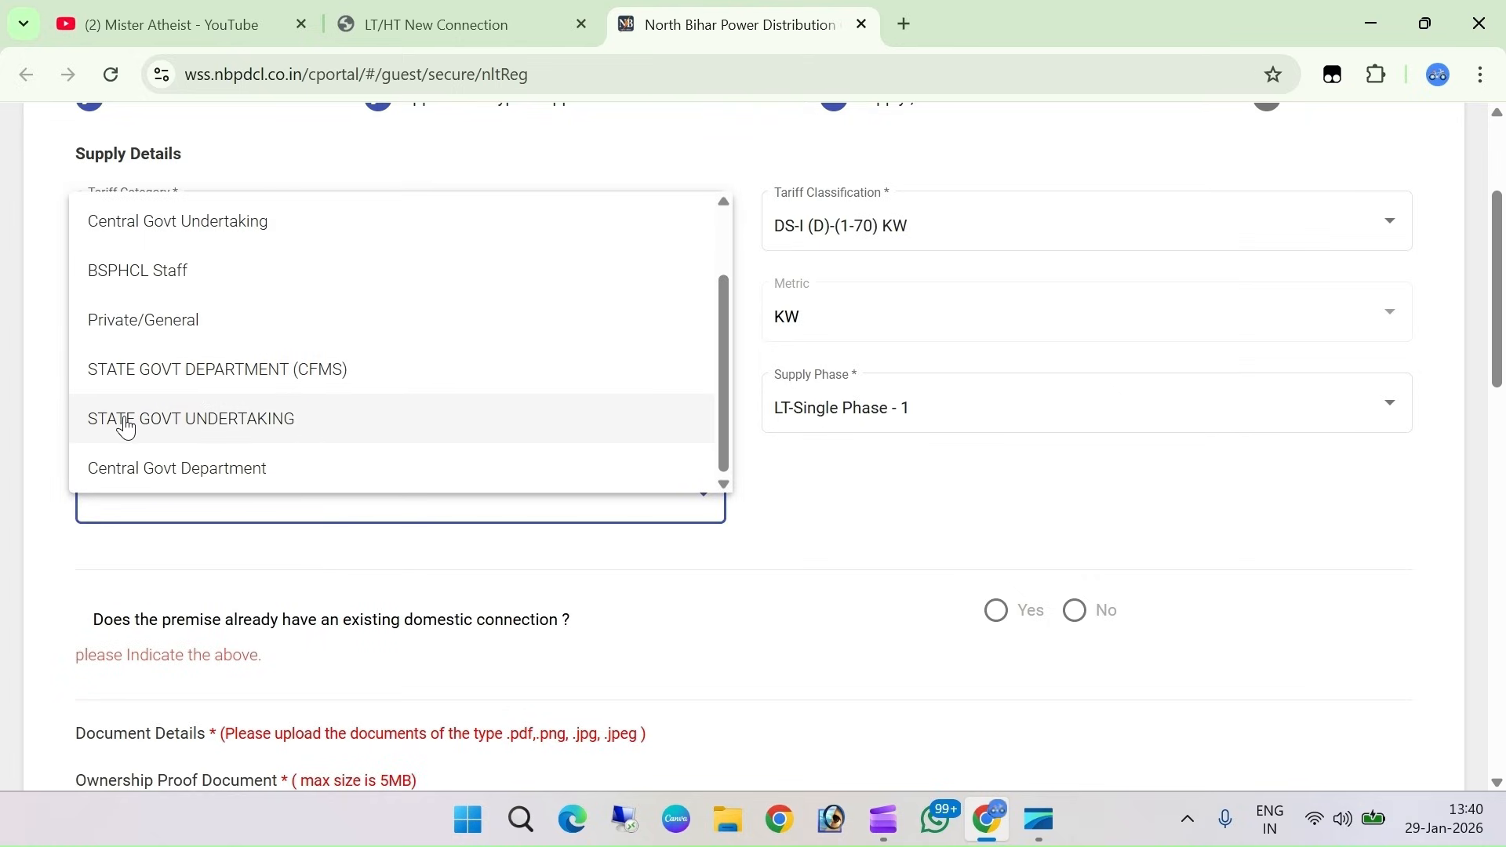
pyautogui.click(196, 432)
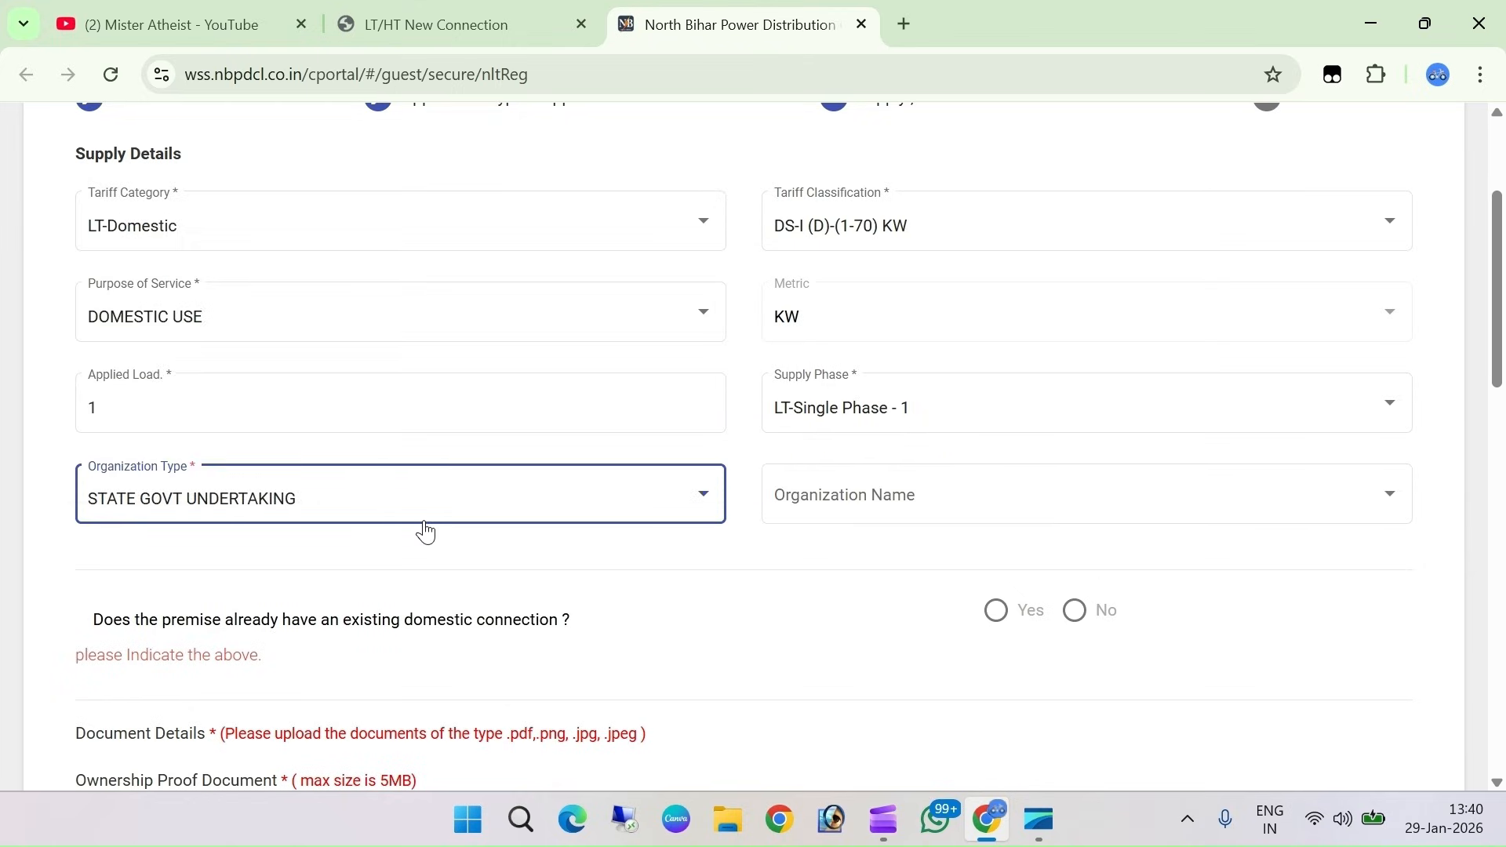
pyautogui.click(863, 509)
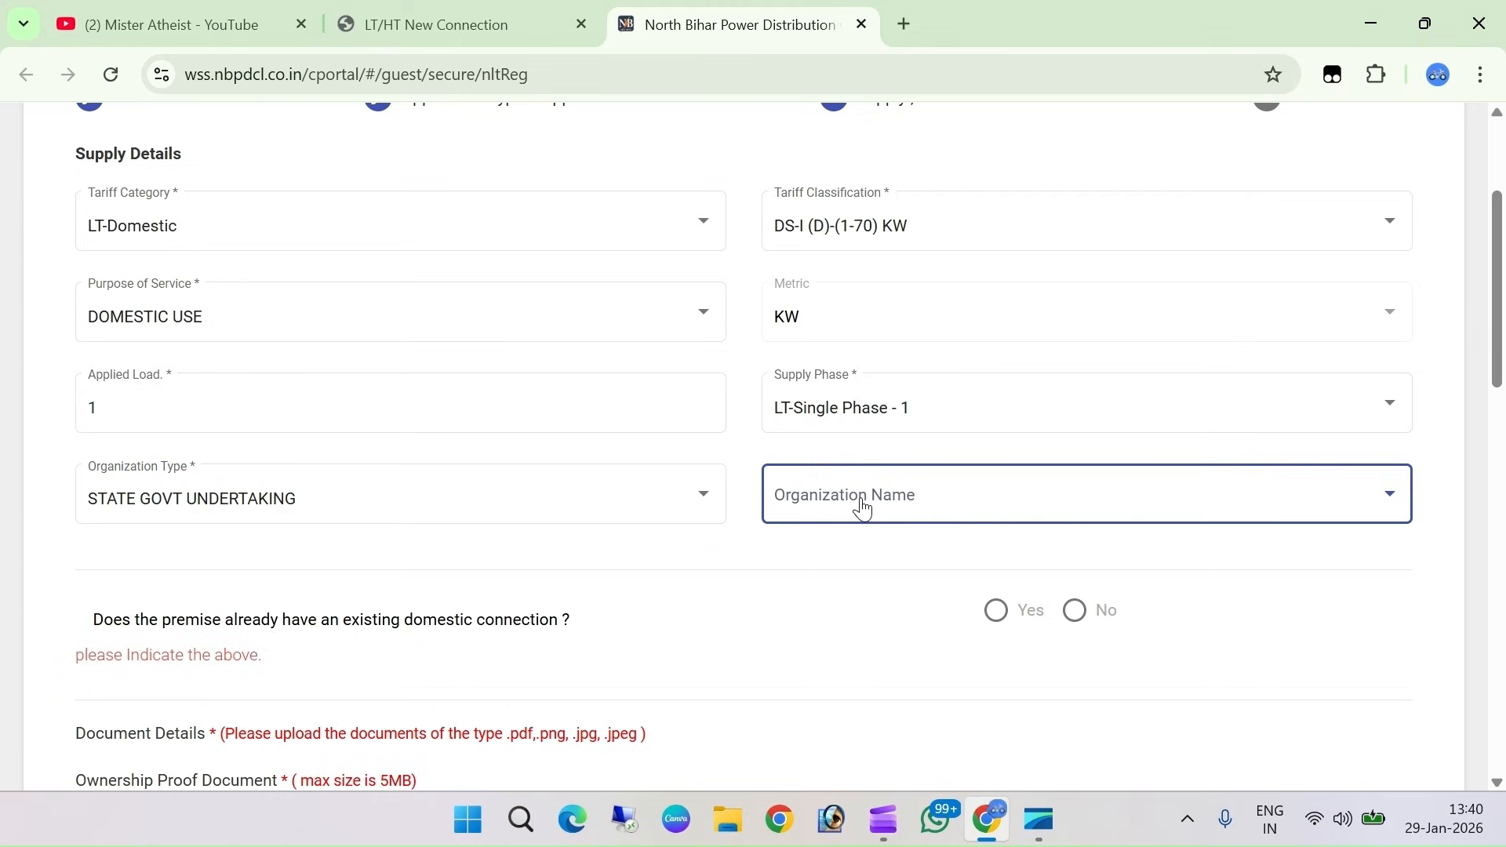
pyautogui.click(863, 509)
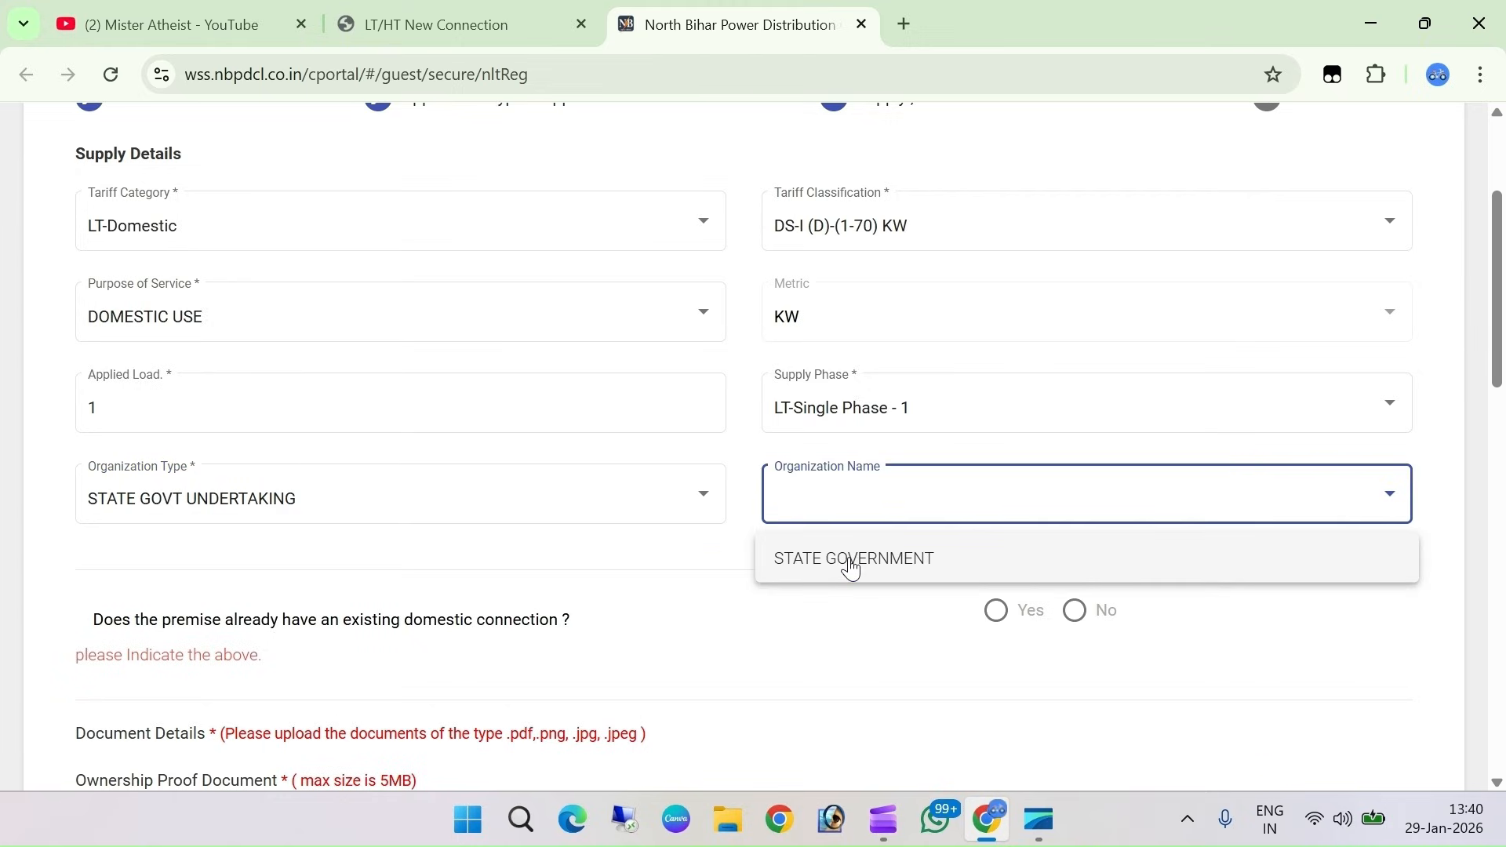
pyautogui.click(853, 561)
# Set Sub Organization to STATE GOVERMENT
pyautogui.scroll(-1, 147, 495)
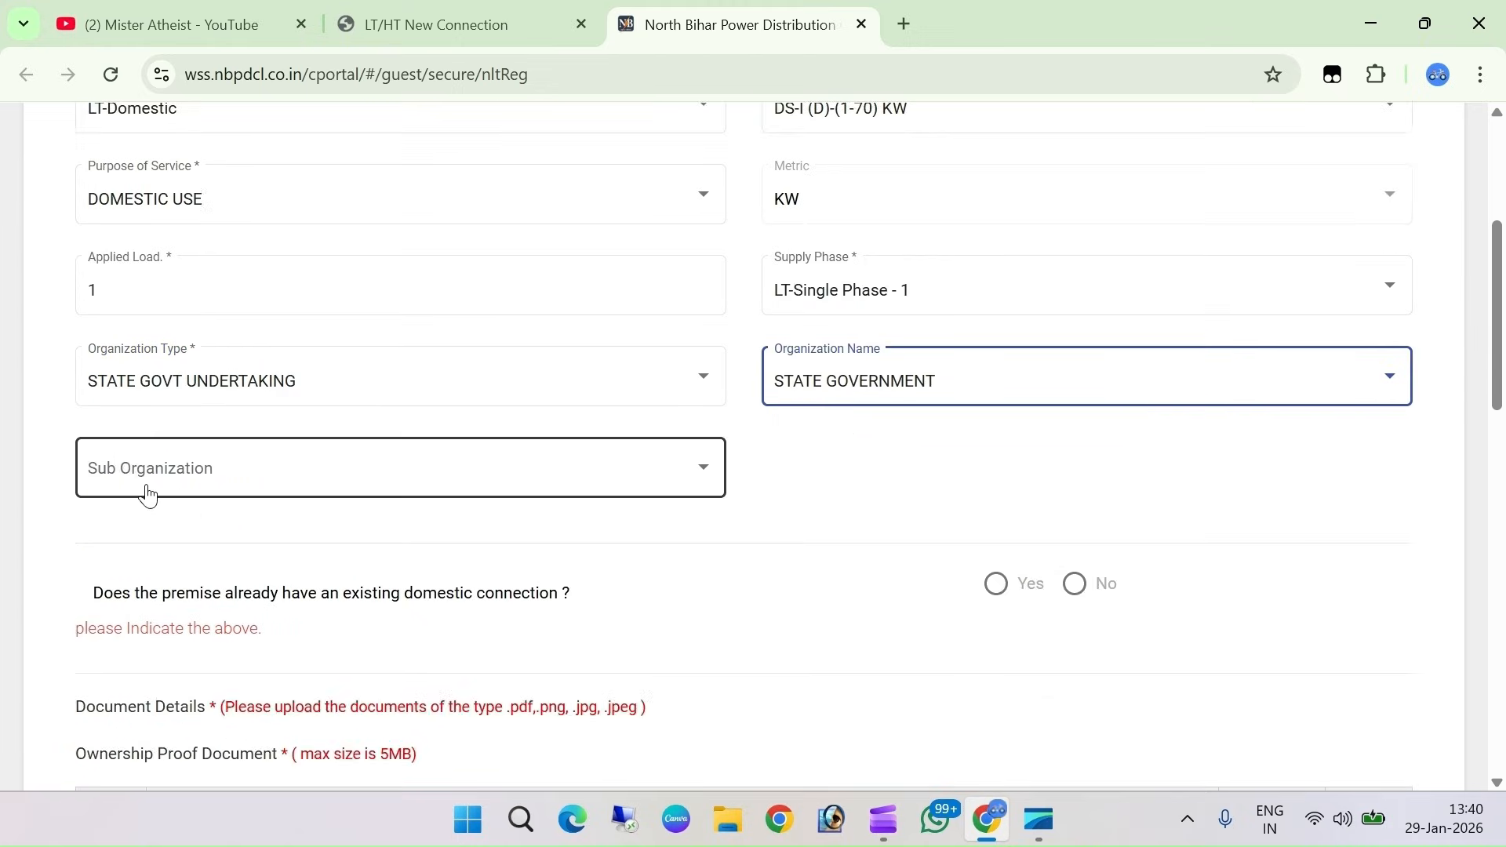
pyautogui.click(250, 481)
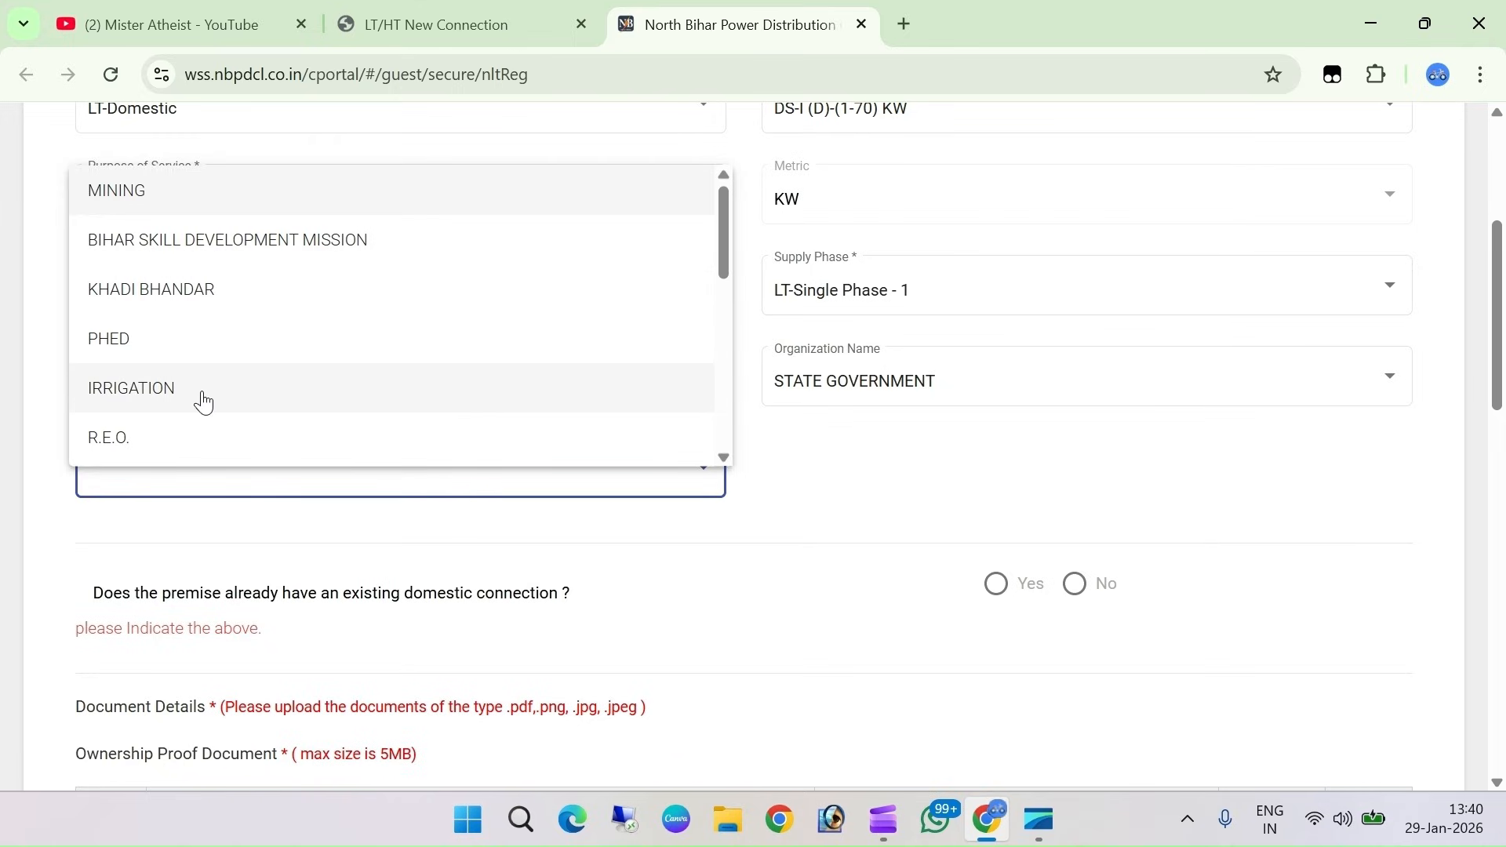
pyautogui.scroll(-3, 203, 402)
pyautogui.scroll(-3, 187, 386)
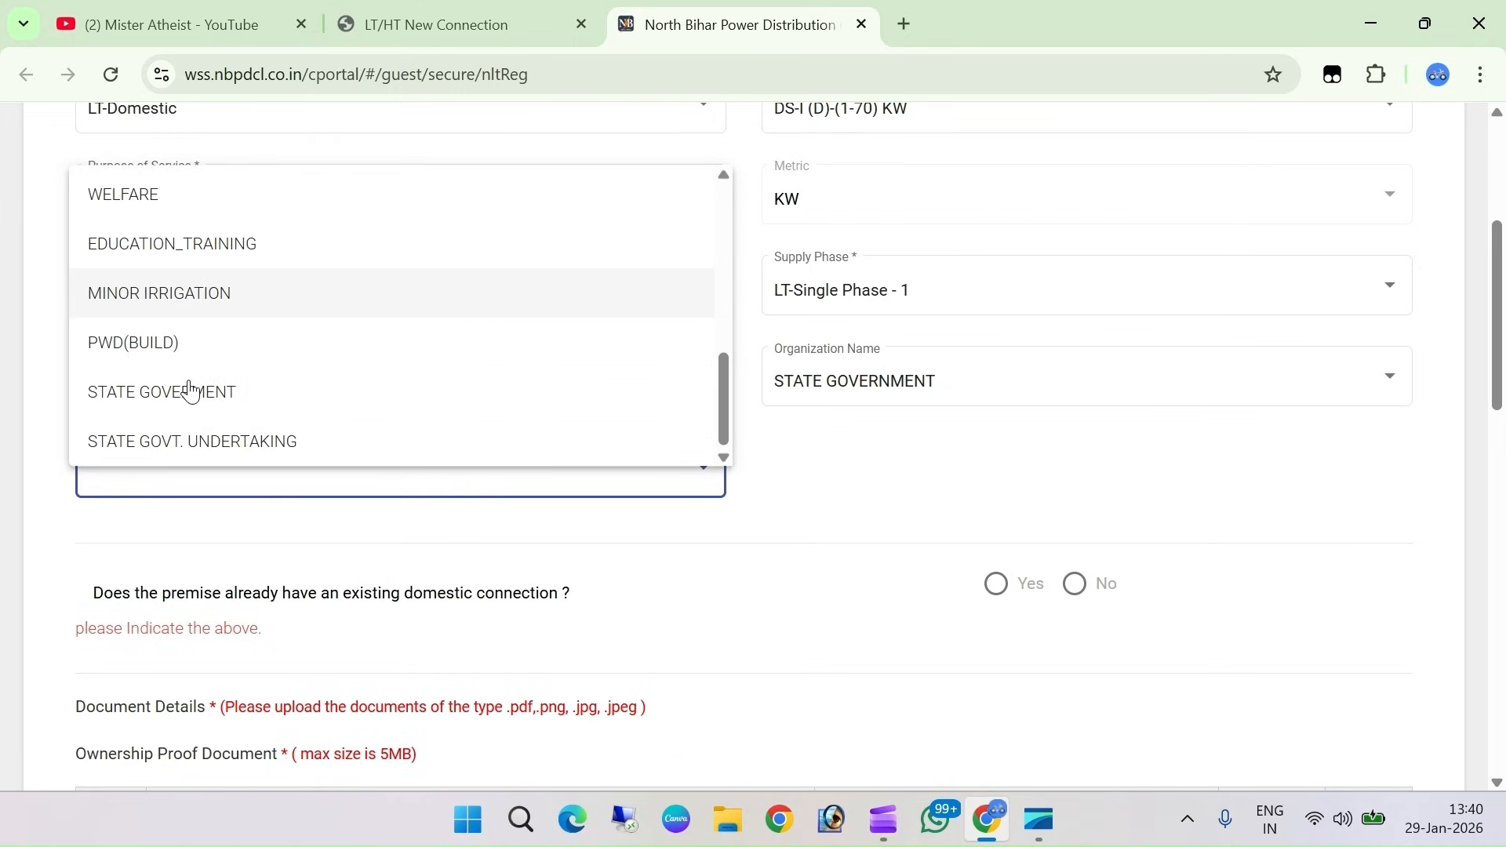
pyautogui.click(137, 400)
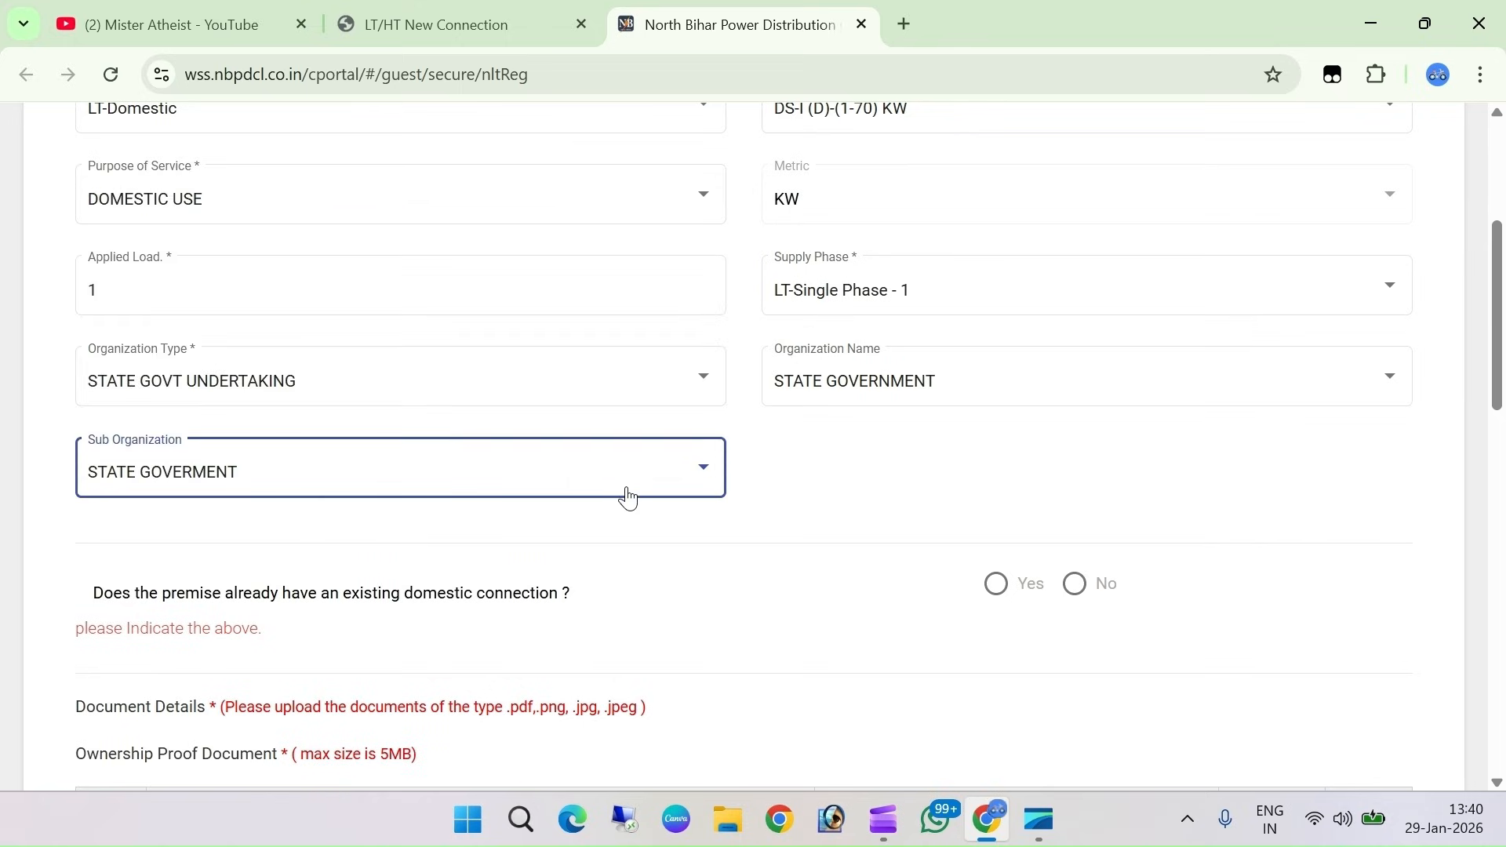
pyautogui.scroll(-1, 225, 501)
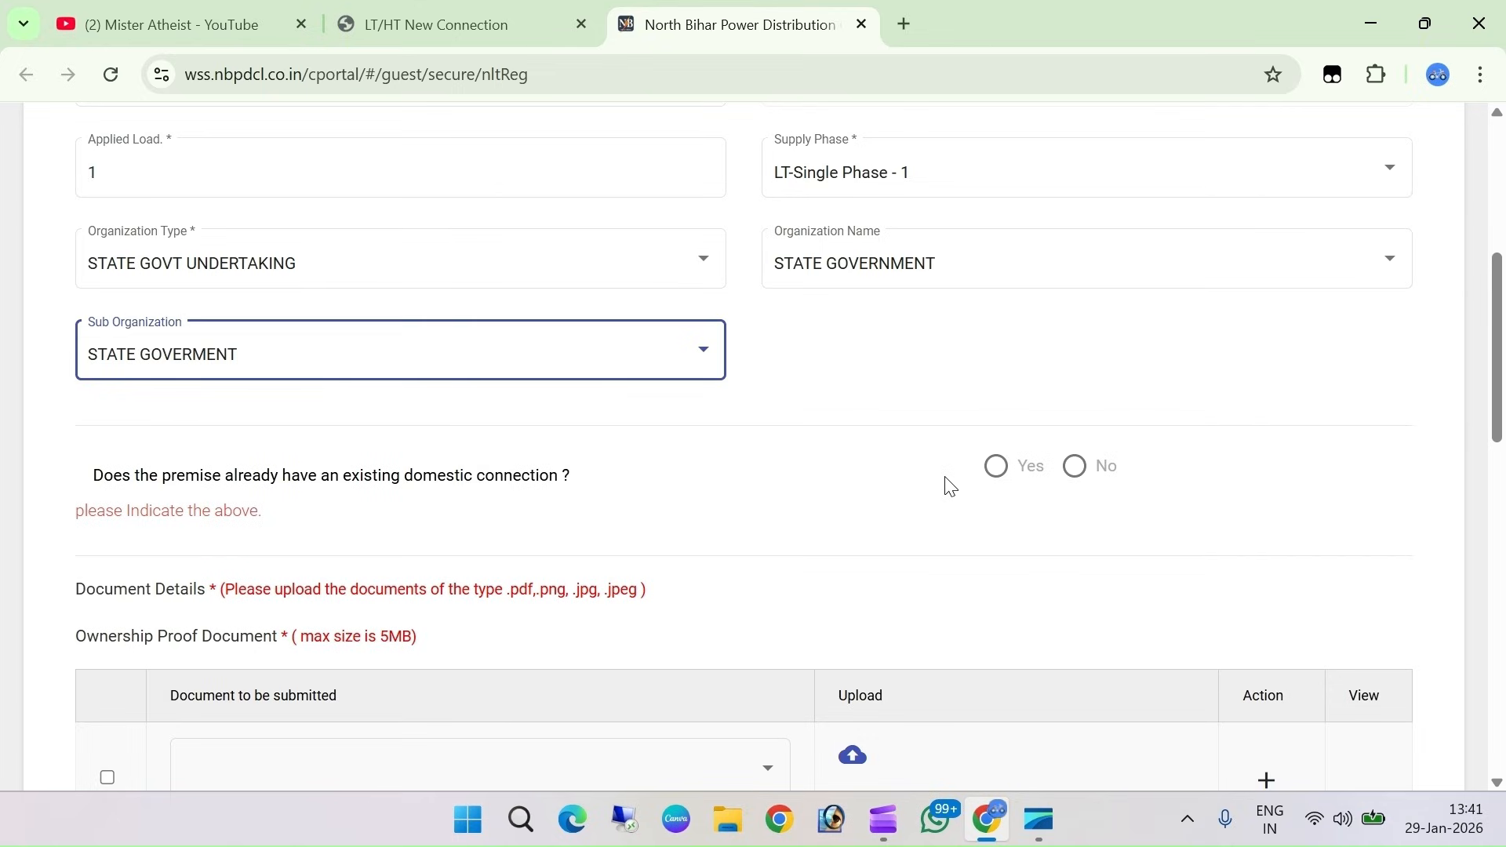
# Answer No to the existing domestic connection question and dismiss the reminder alert
pyautogui.click(1075, 470)
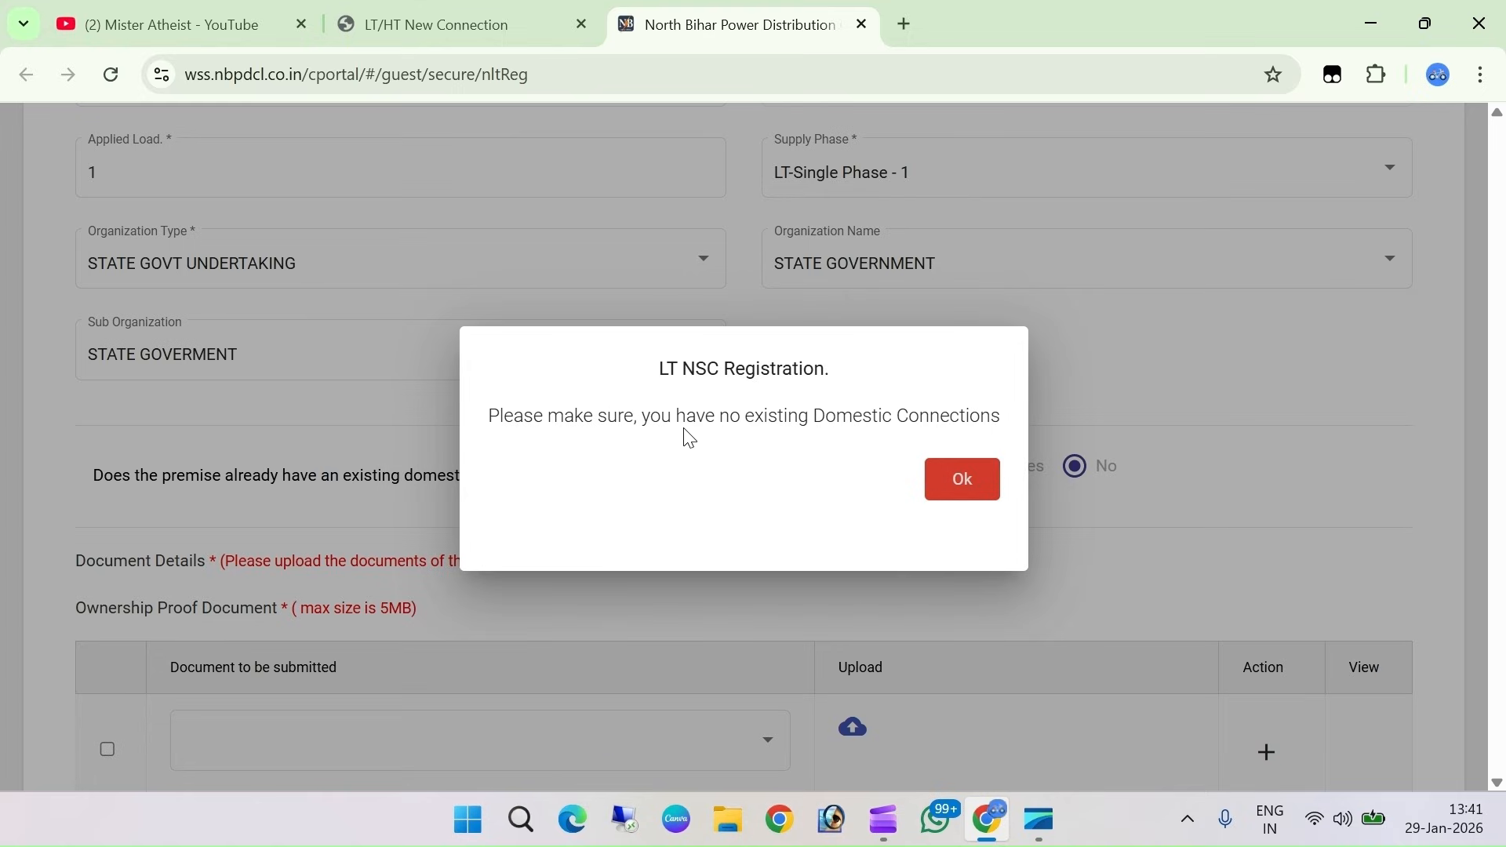
pyautogui.click(992, 480)
pyautogui.scroll(-1, 926, 626)
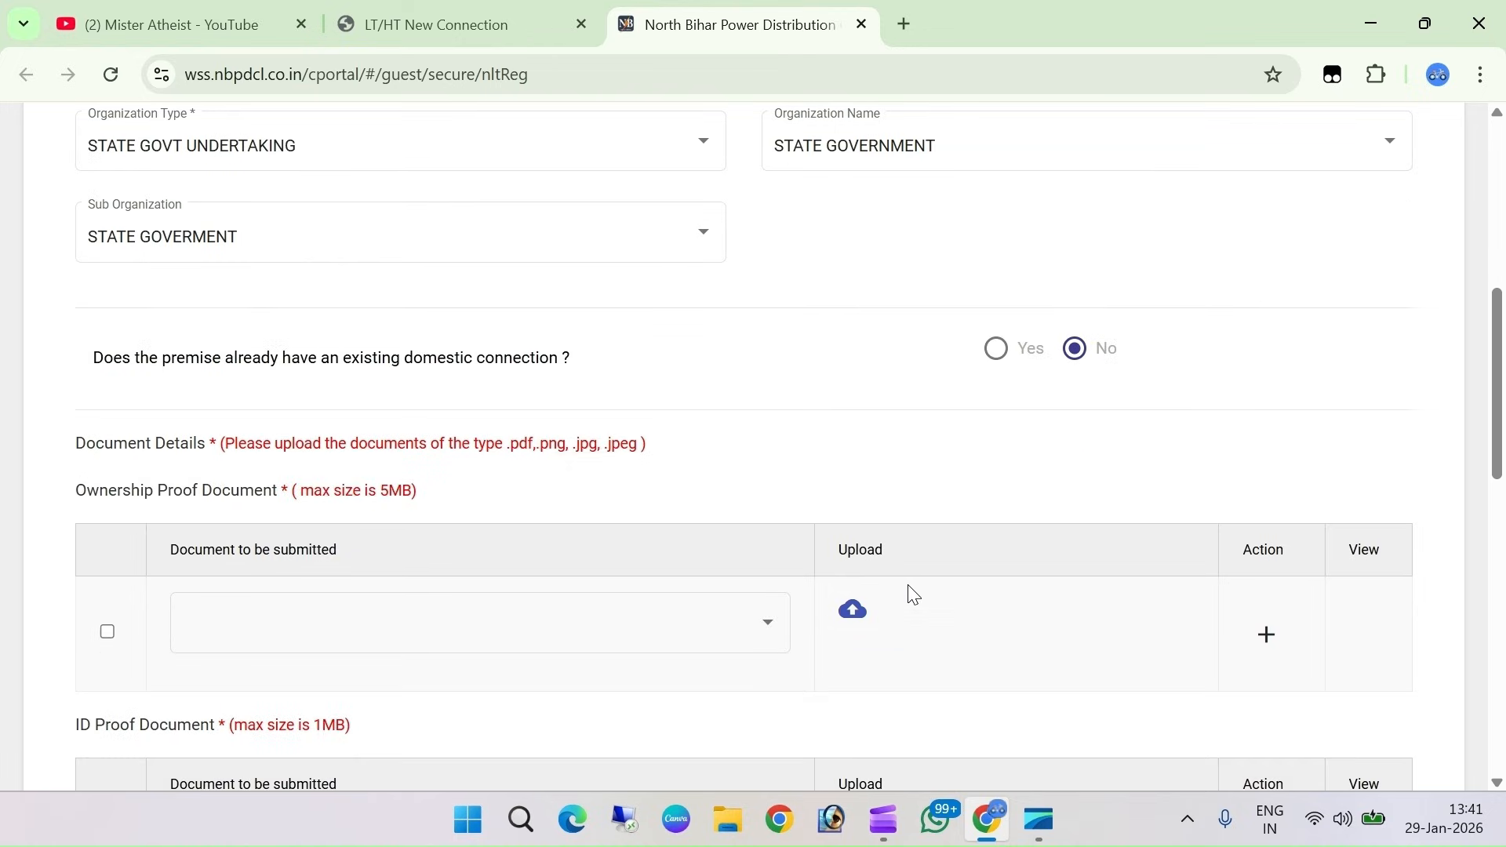
pyautogui.scroll(-2, 912, 594)
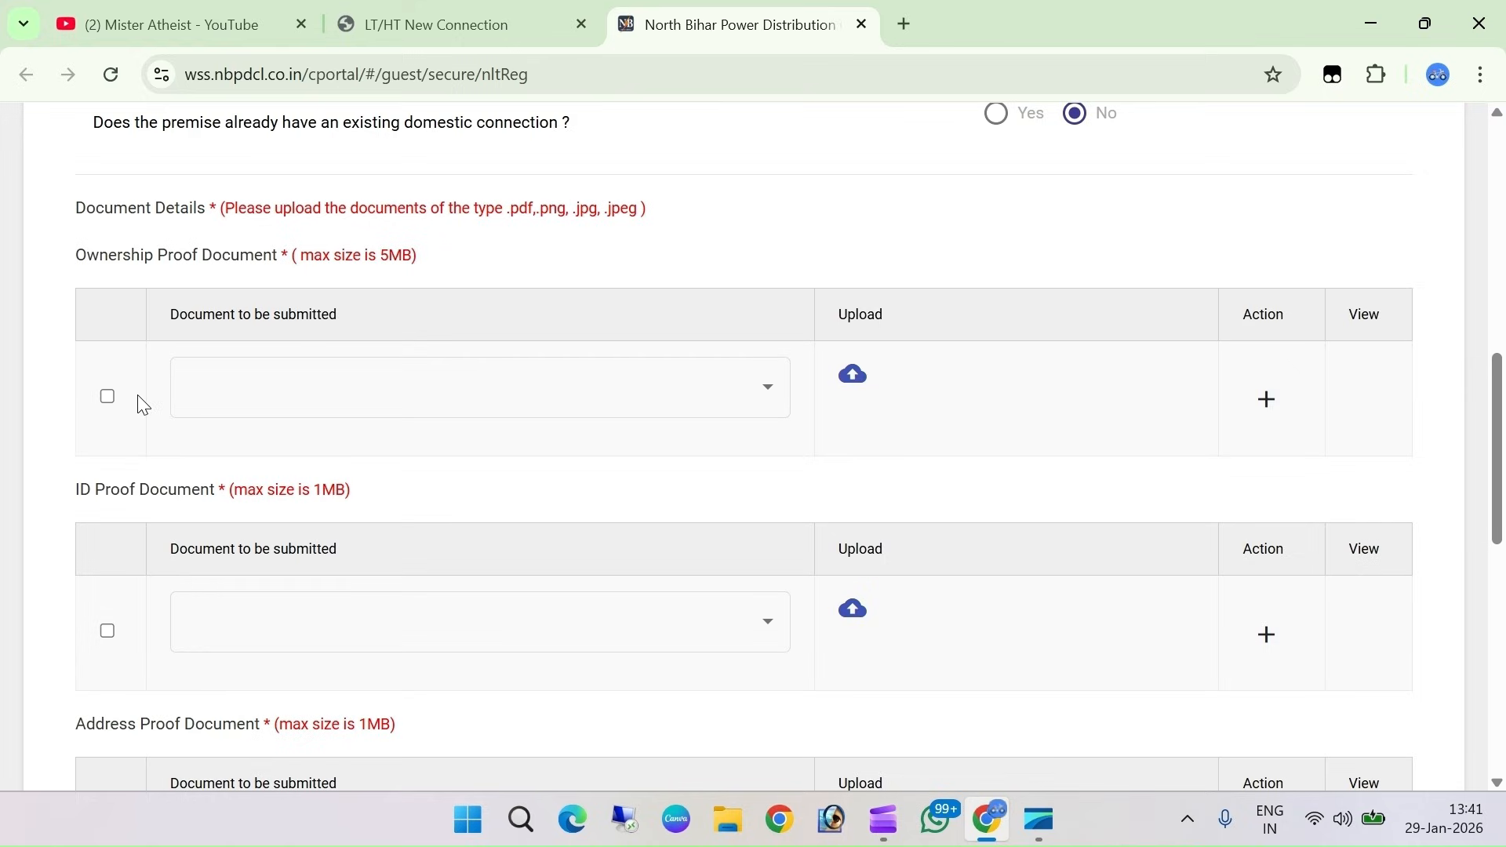
# Tick the Ownership Proof row, select Dakhil Kharij, and upload the proof file
pyautogui.click(107, 398)
pyautogui.click(340, 407)
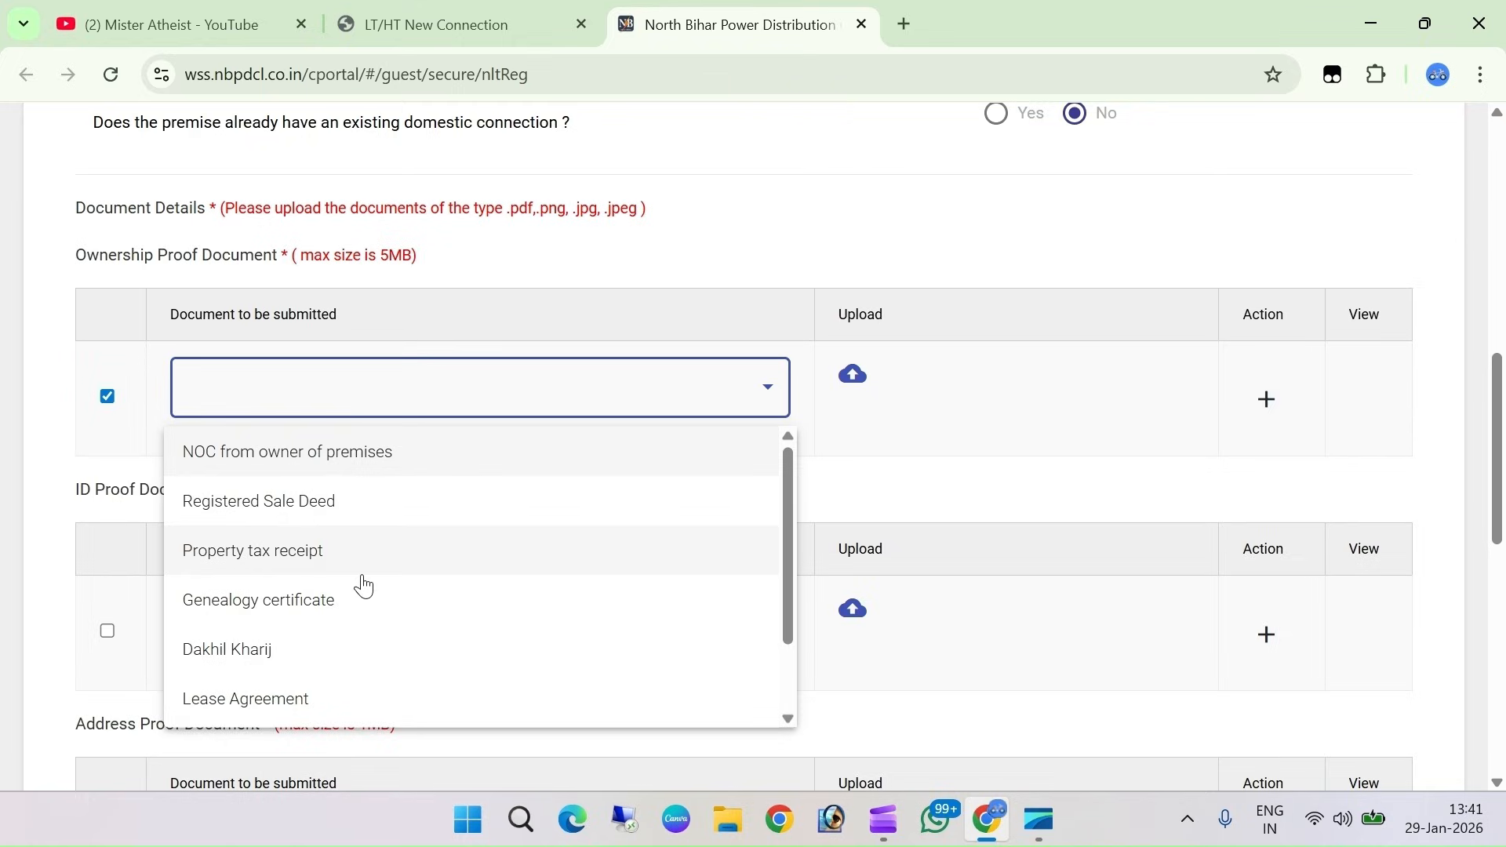
pyautogui.scroll(-3, 317, 608)
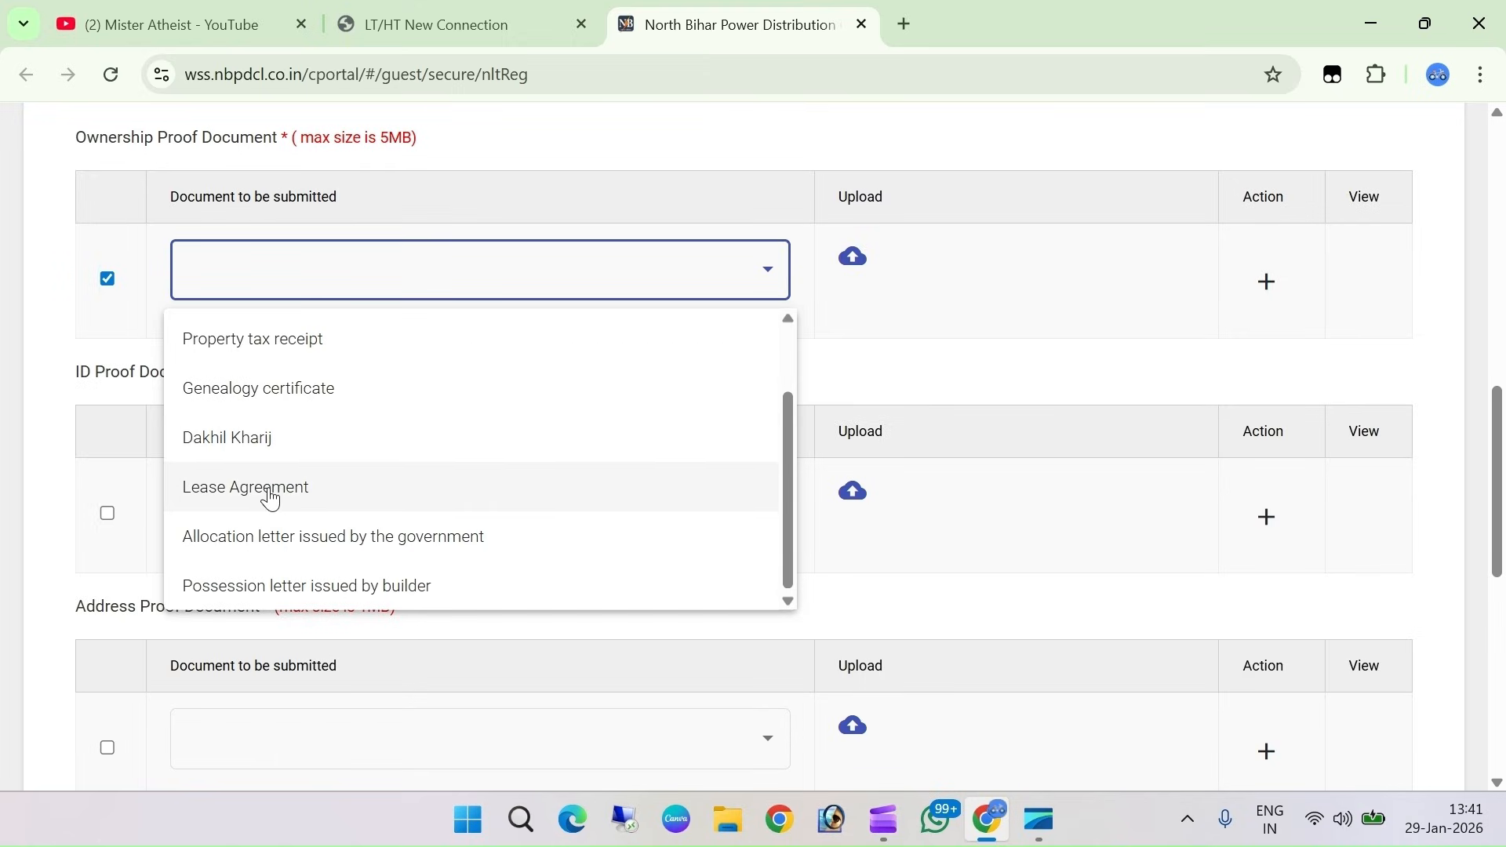
pyautogui.click(264, 446)
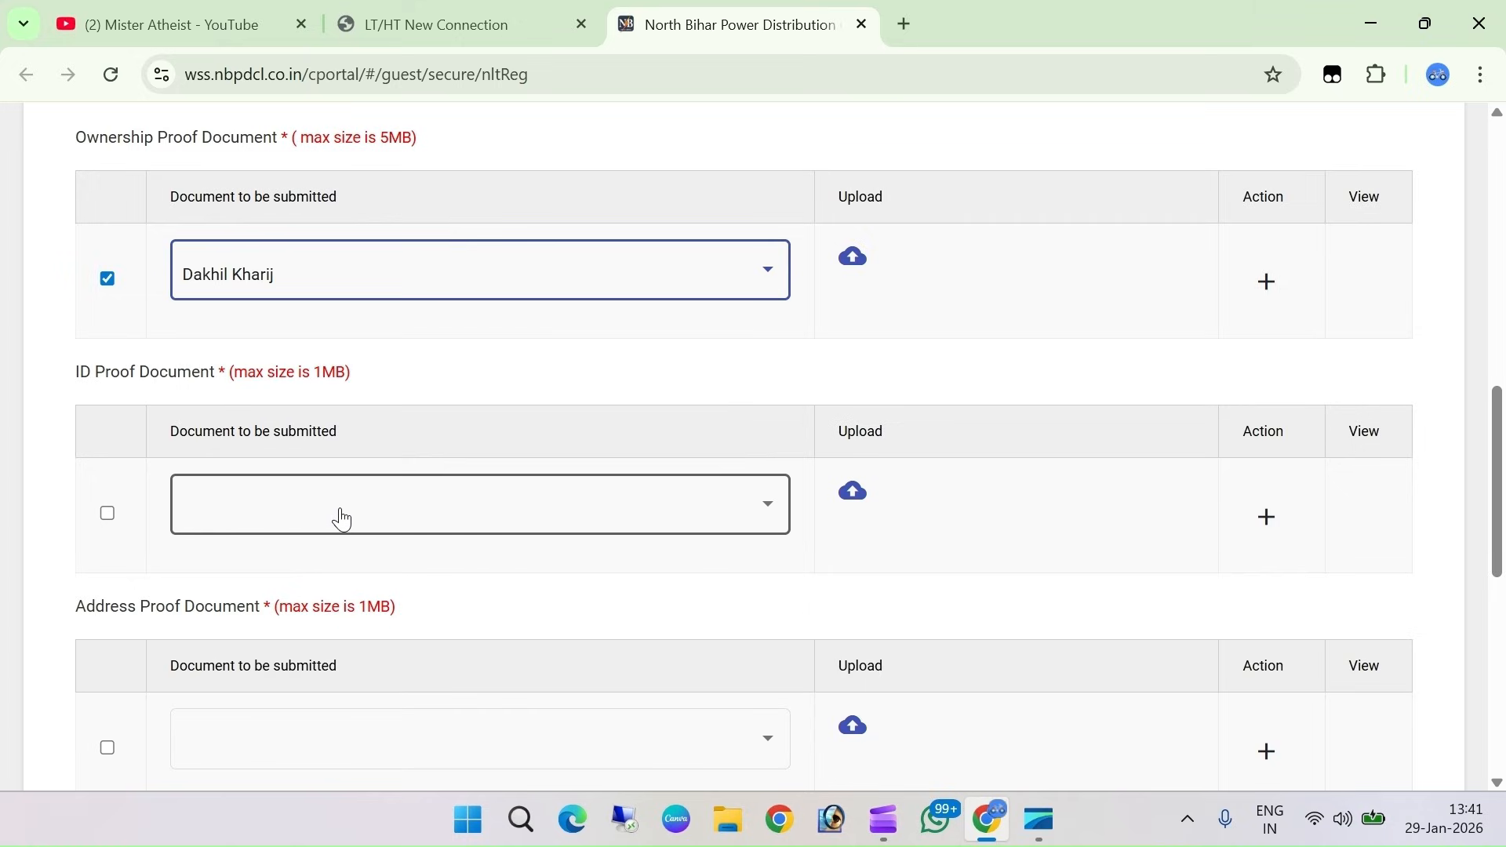
pyautogui.click(342, 519)
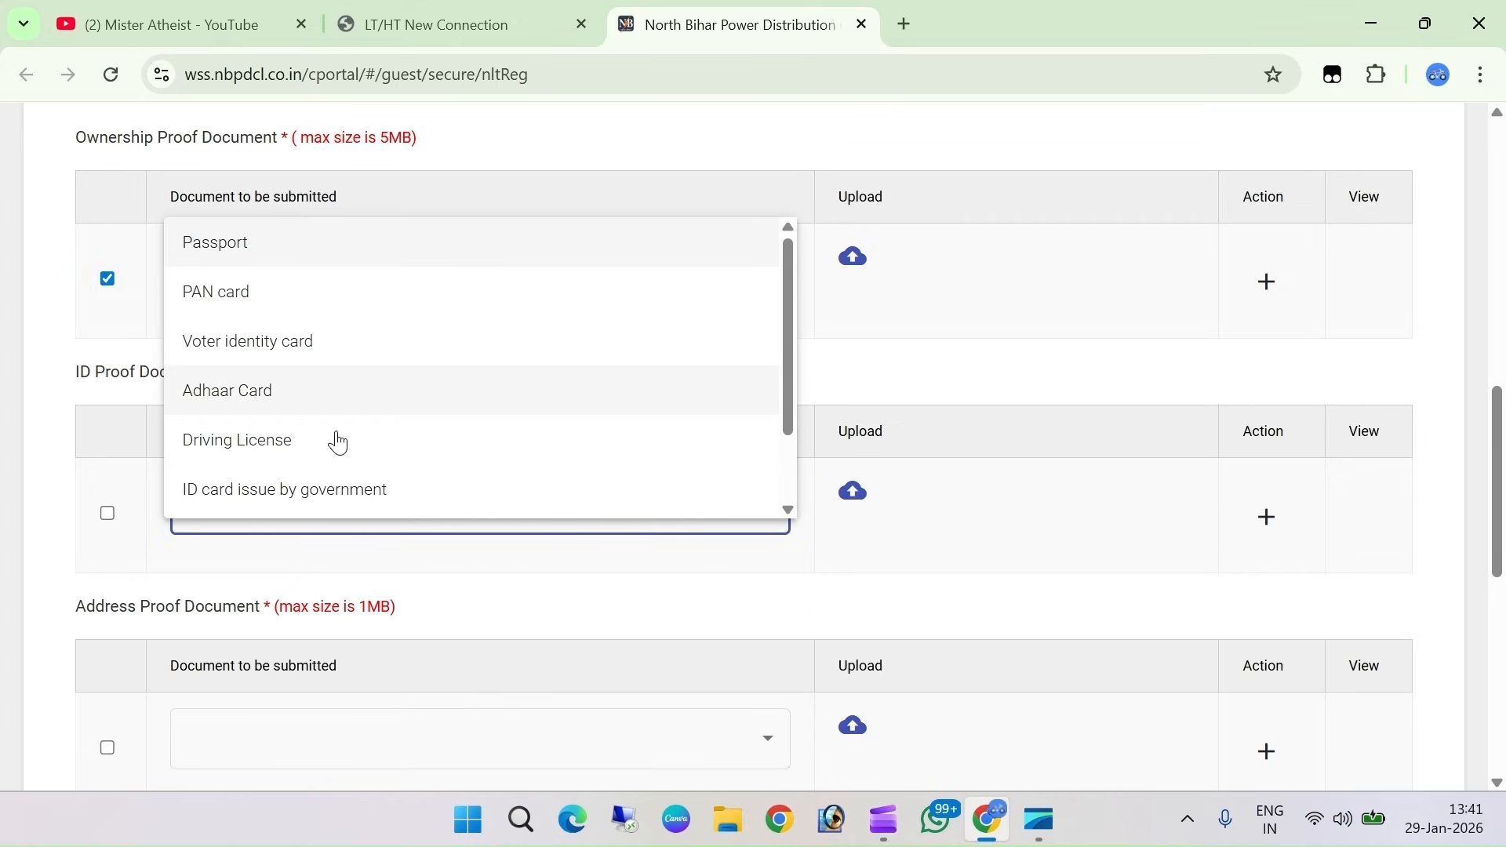
pyautogui.click(139, 330)
pyautogui.scroll(1, 828, 357)
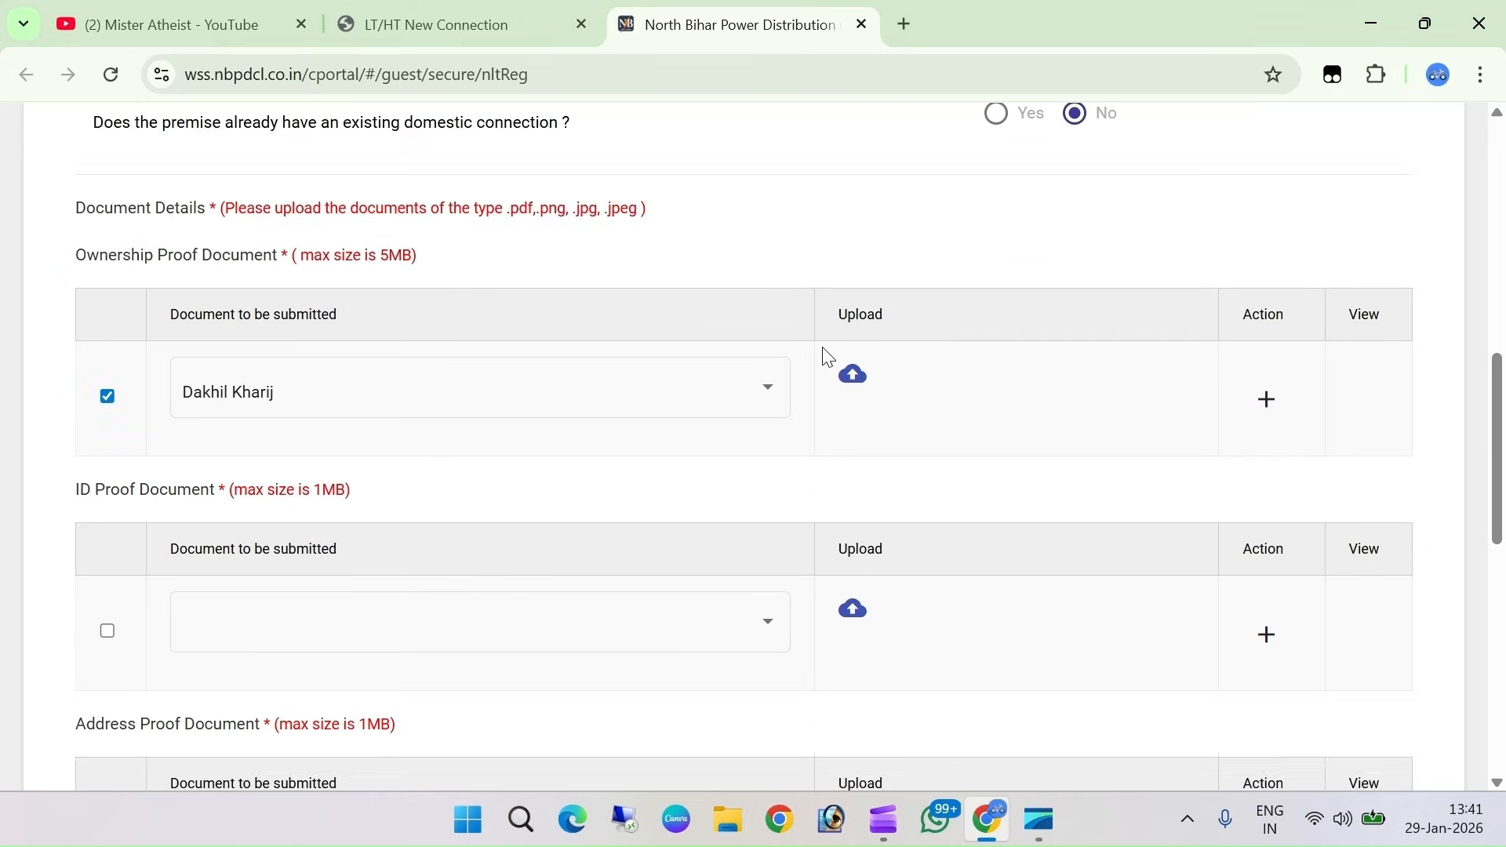
pyautogui.click(855, 377)
# Tick the ID Proof row and select Adhaar Card as the document
pyautogui.scroll(-3, 981, 408)
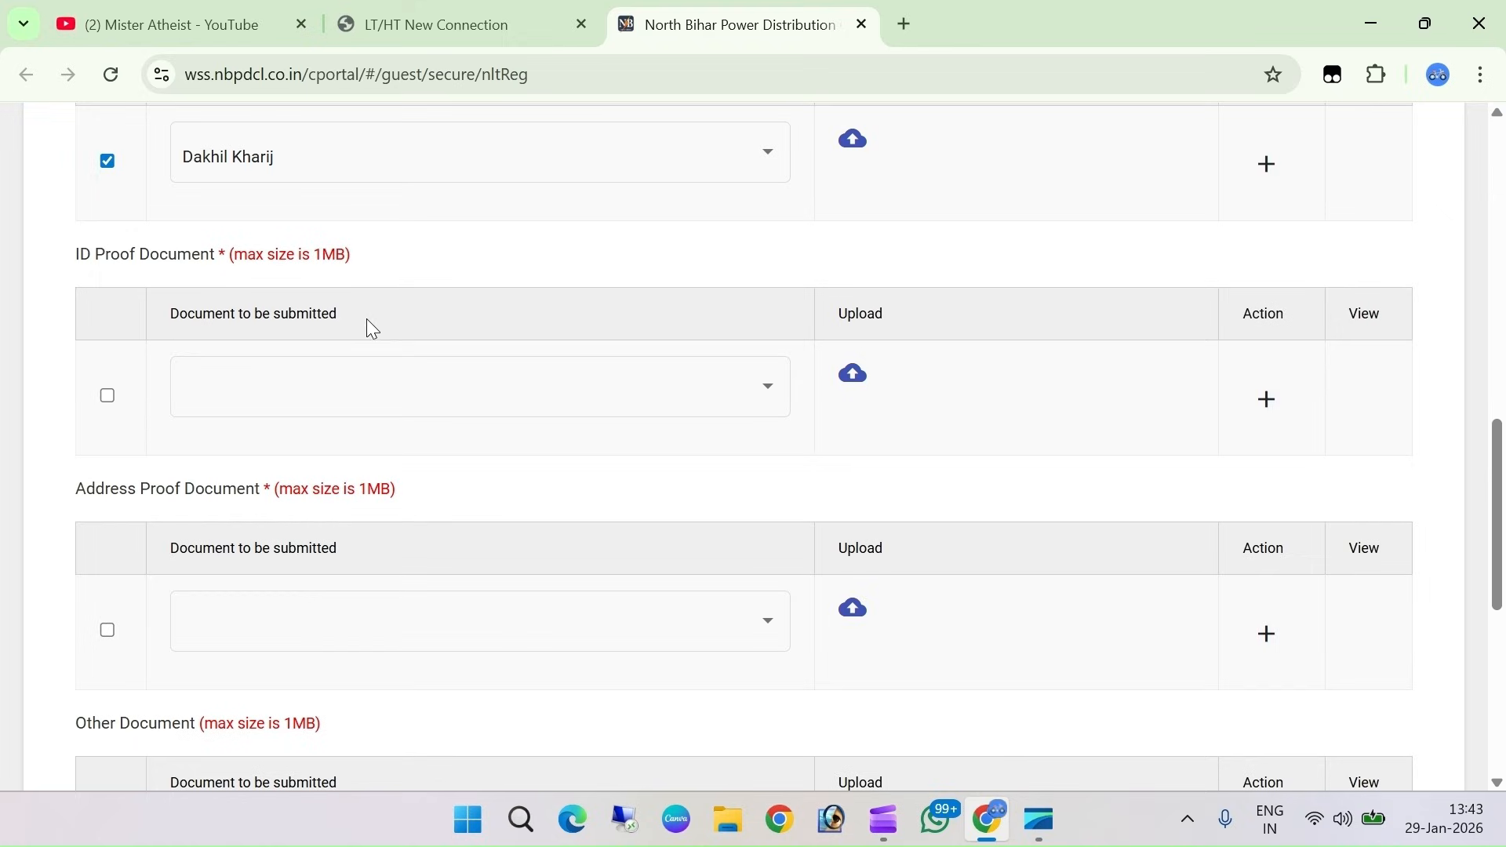
pyautogui.click(108, 396)
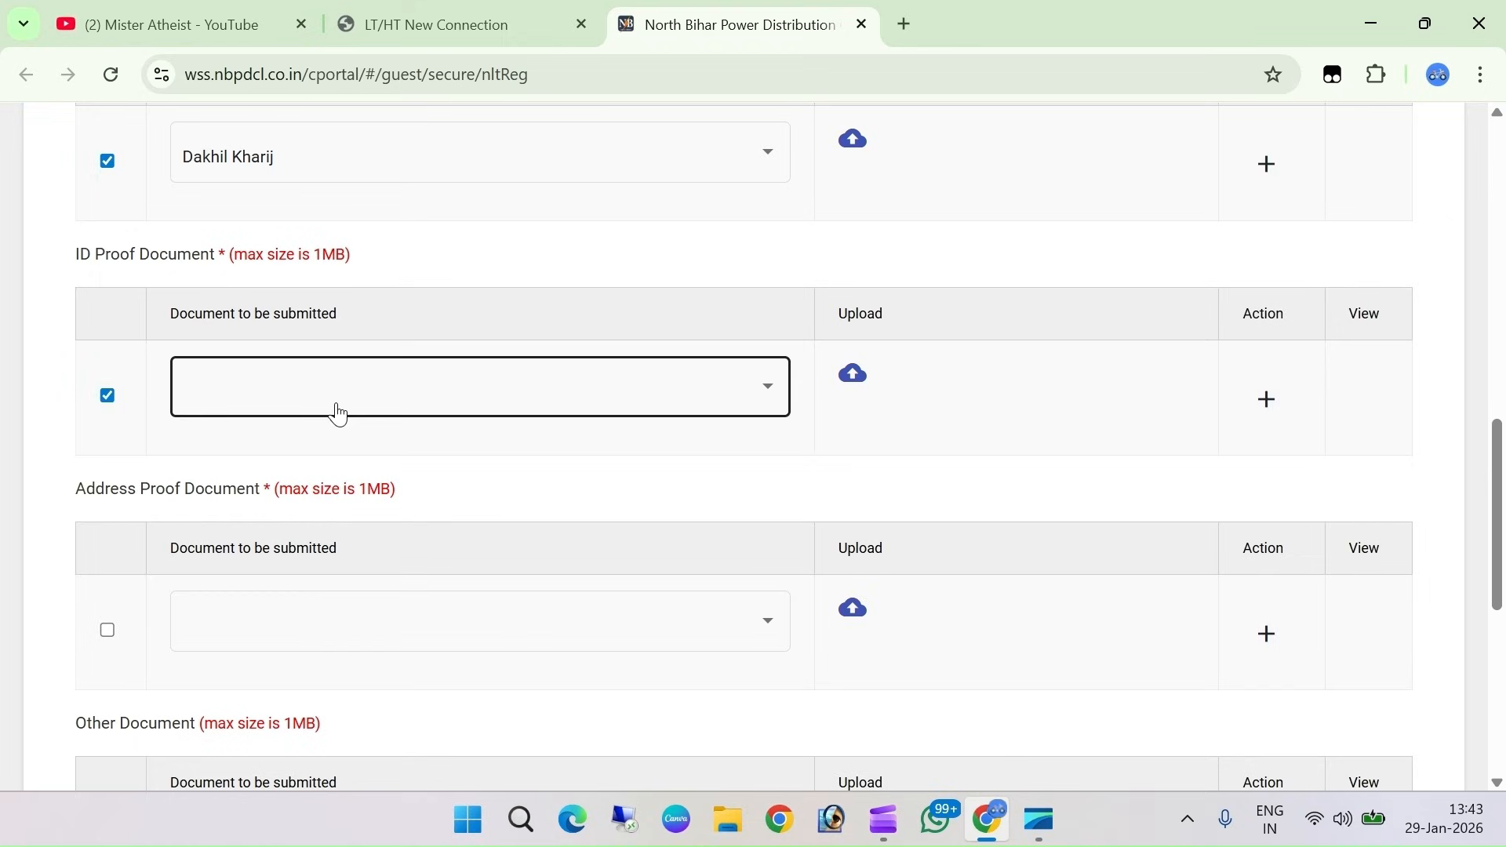
pyautogui.click(367, 394)
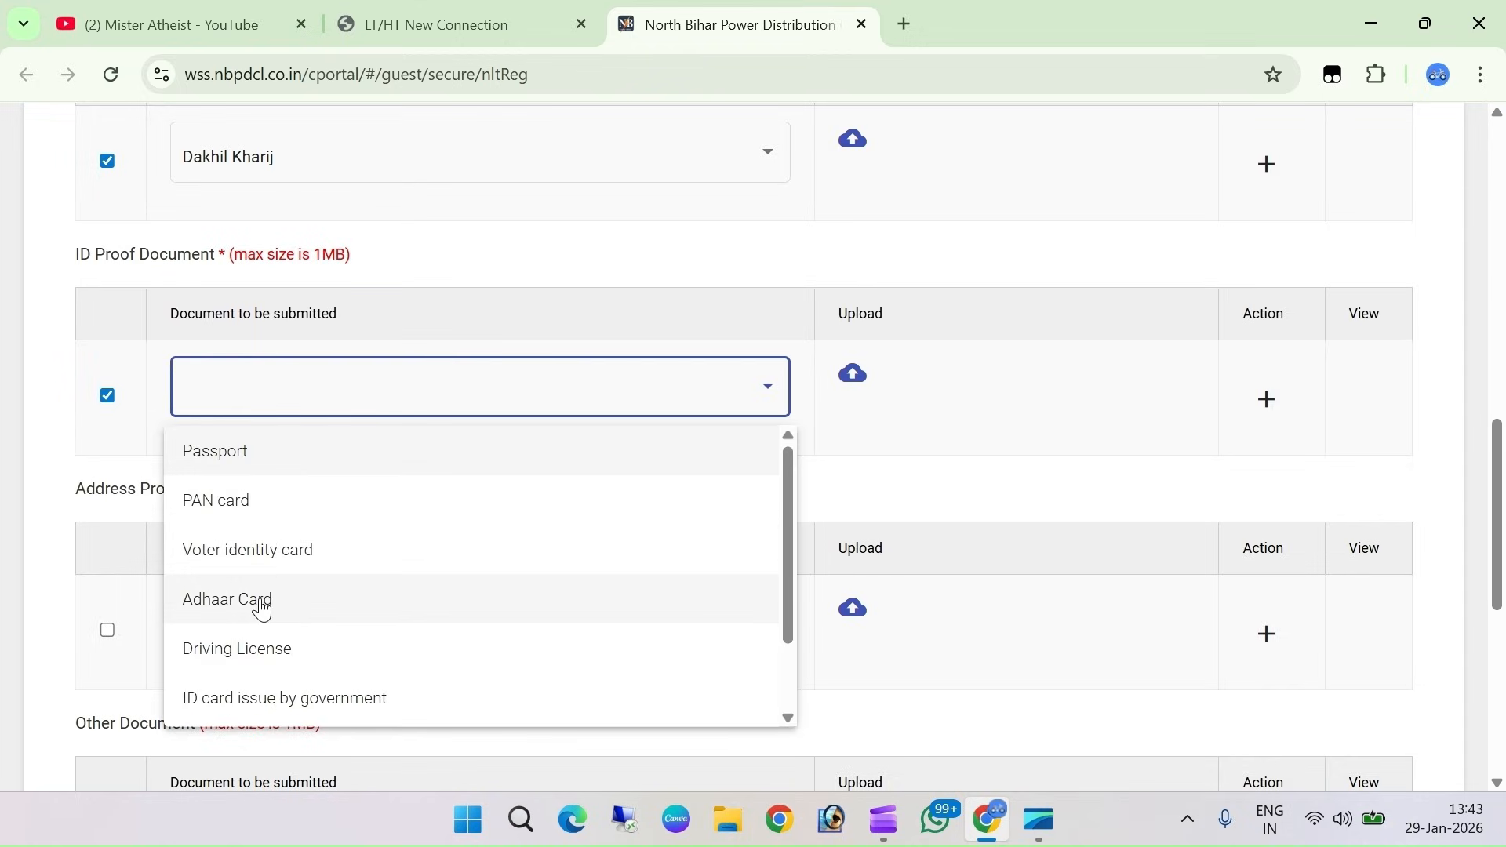
pyautogui.click(262, 604)
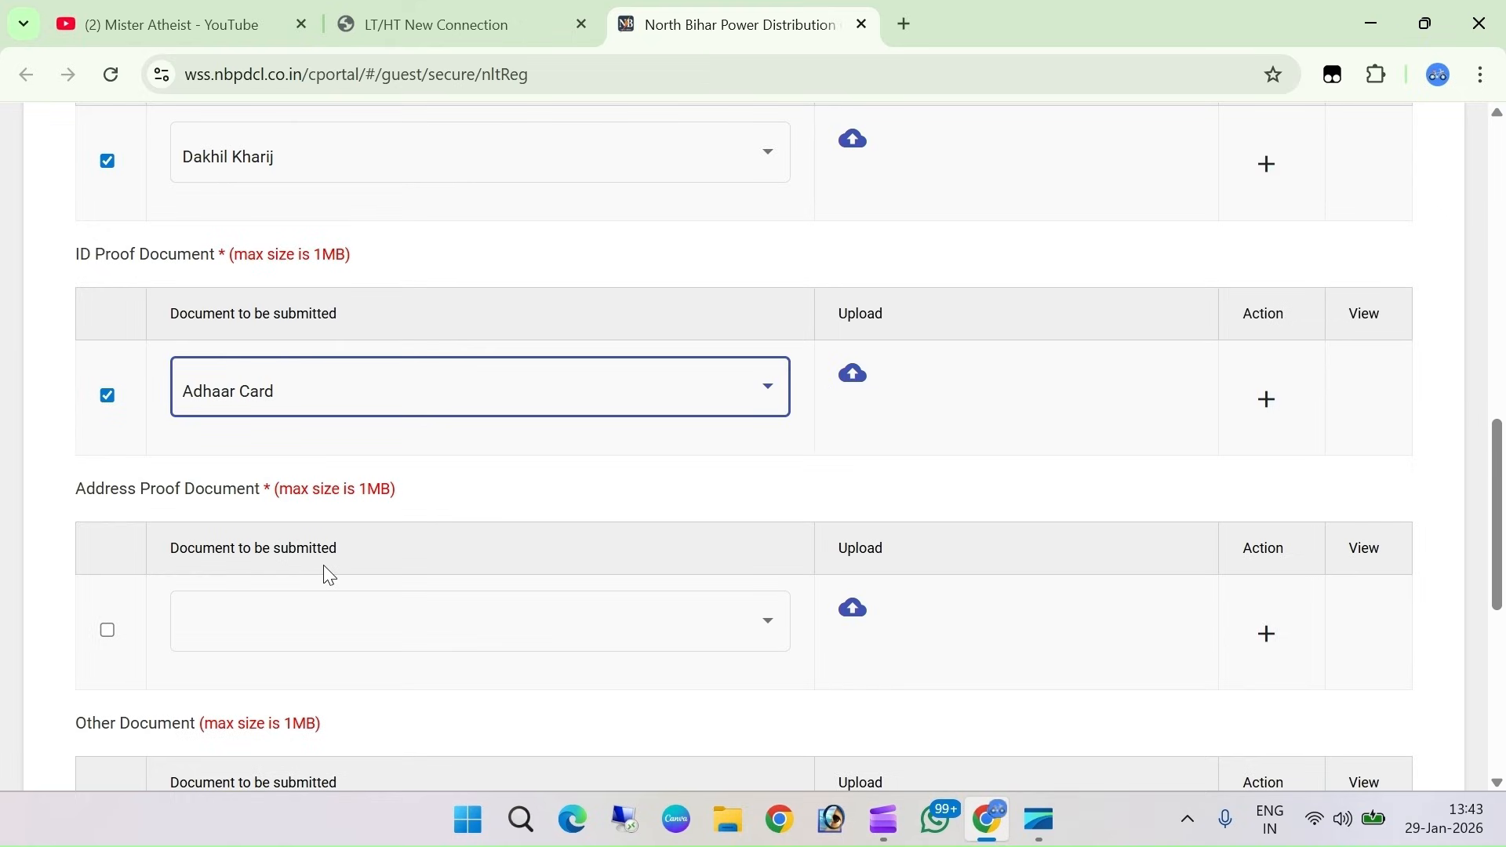
# Tick the Address Proof row and select Aadhar Card as the document
pyautogui.scroll(-2, 329, 575)
pyautogui.click(109, 514)
pyautogui.click(483, 510)
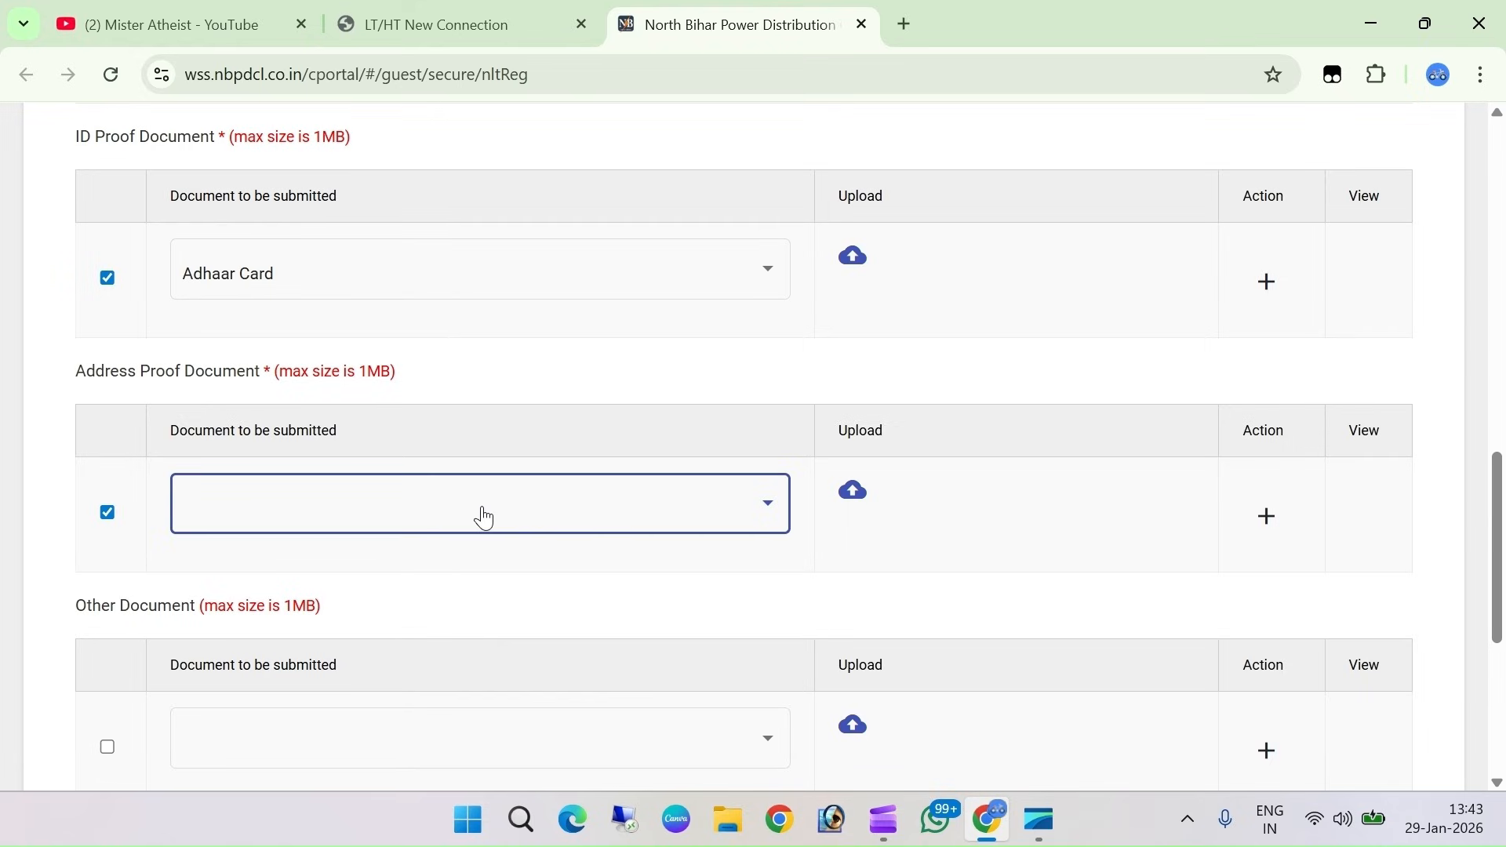
pyautogui.click(485, 517)
pyautogui.click(233, 339)
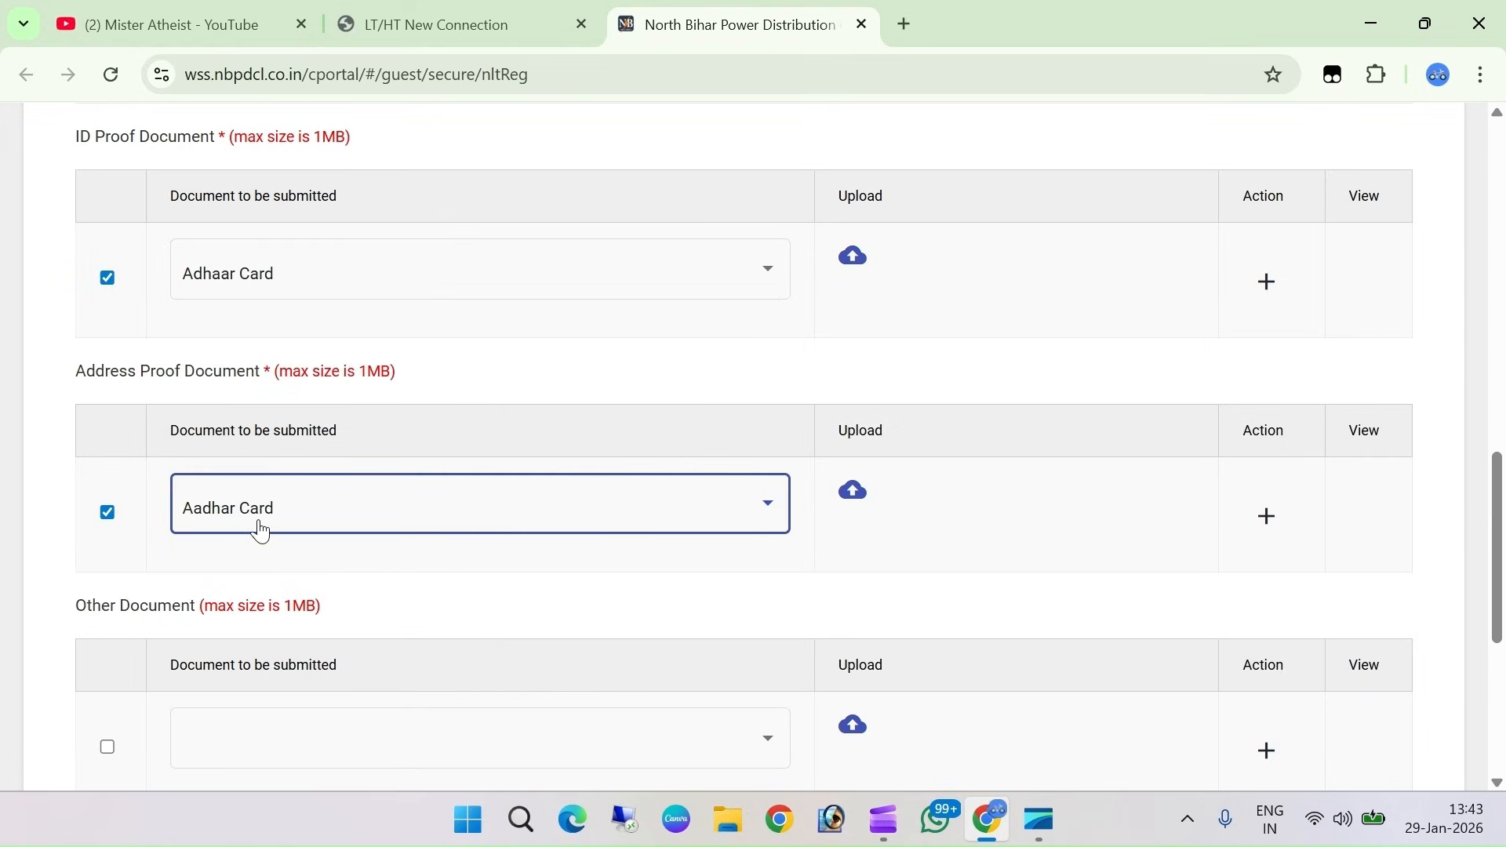
# Check the Other Document options, leaving that field blank
pyautogui.scroll(-1, 650, 540)
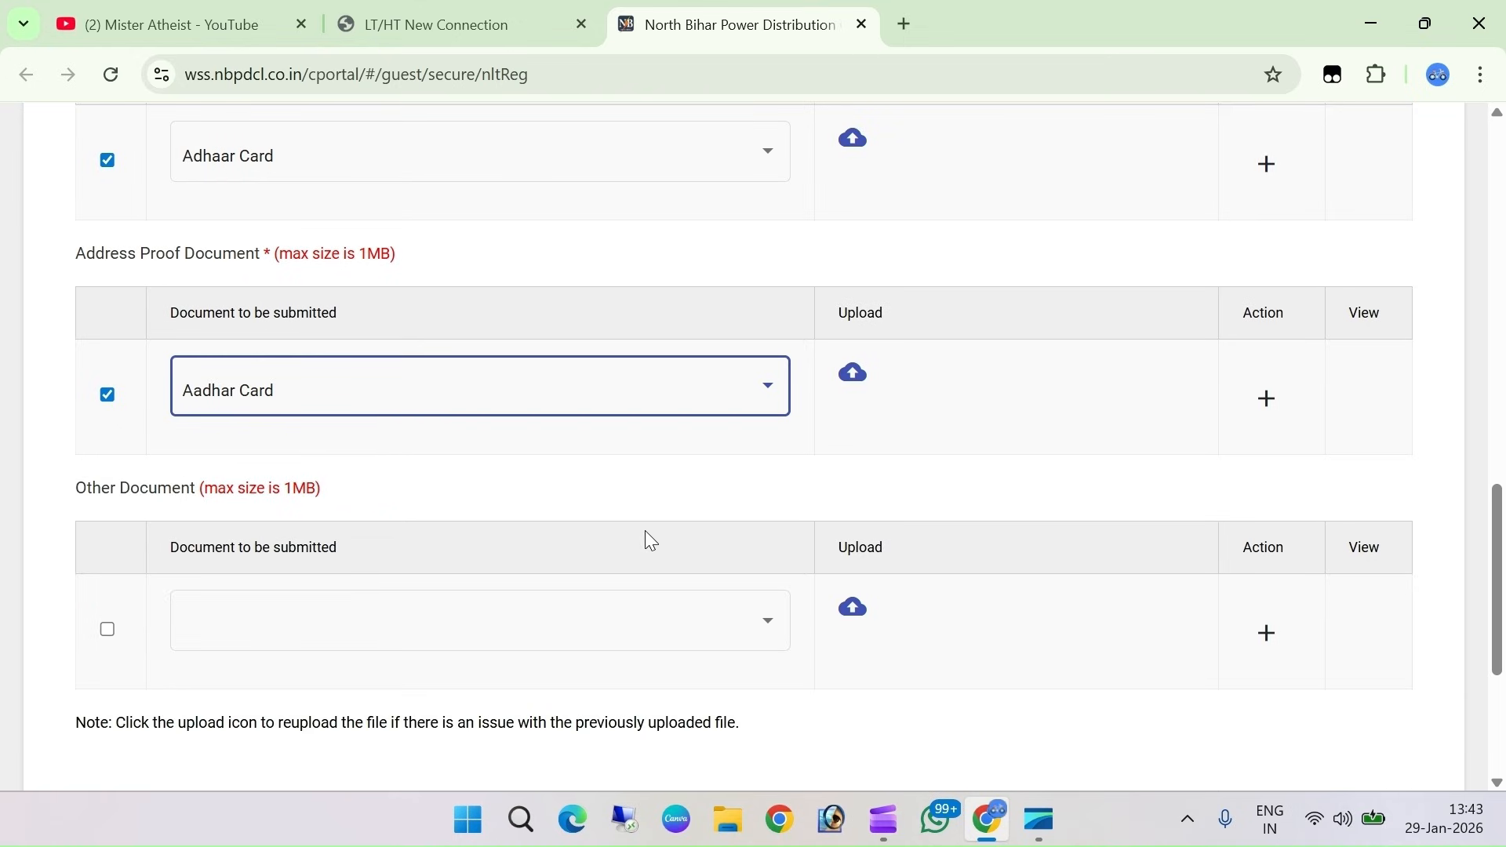
pyautogui.scroll(-1, 651, 540)
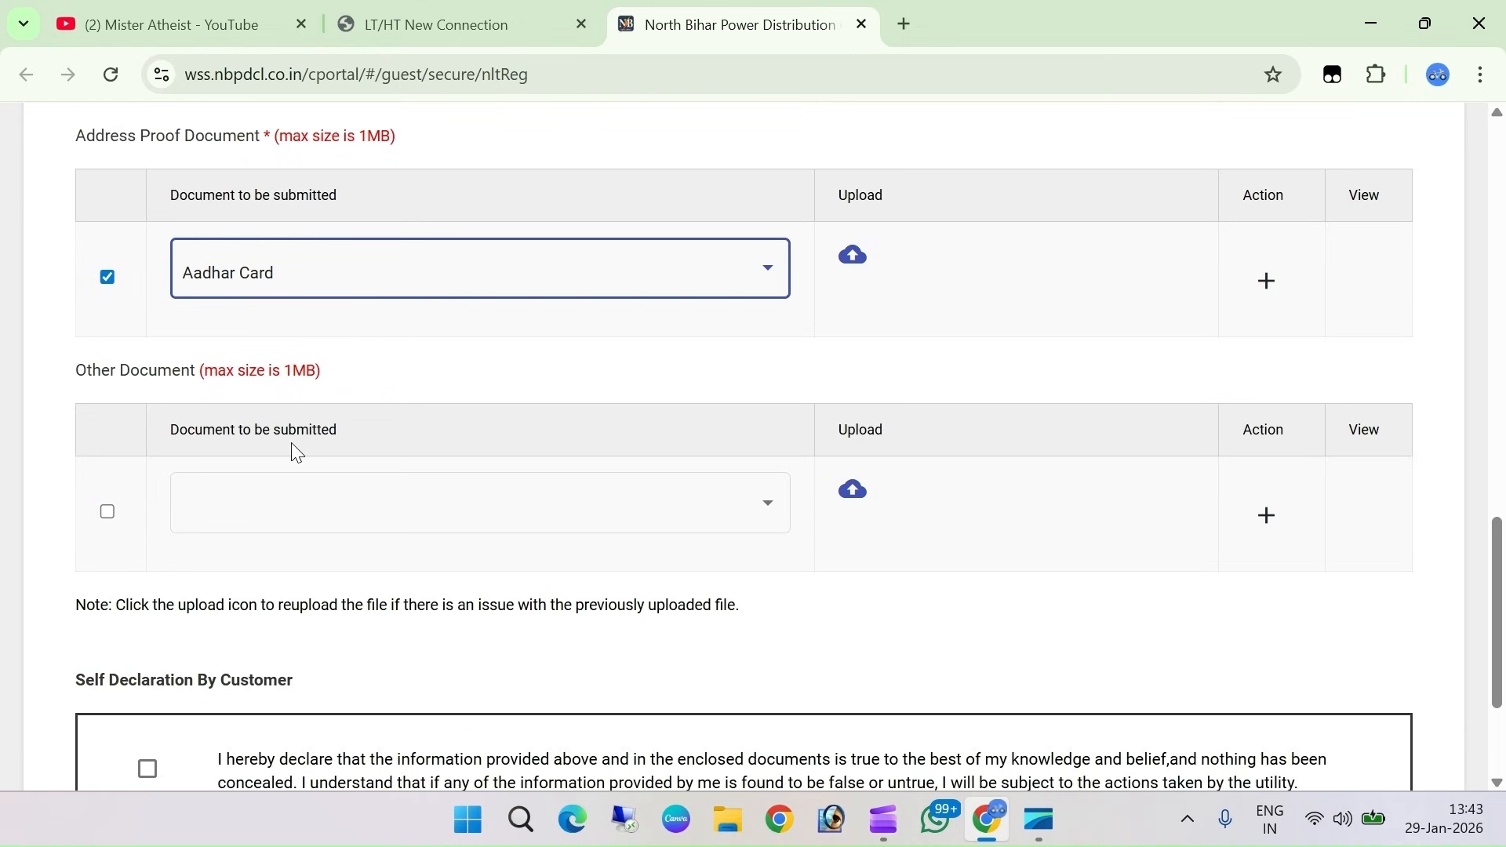
pyautogui.click(333, 502)
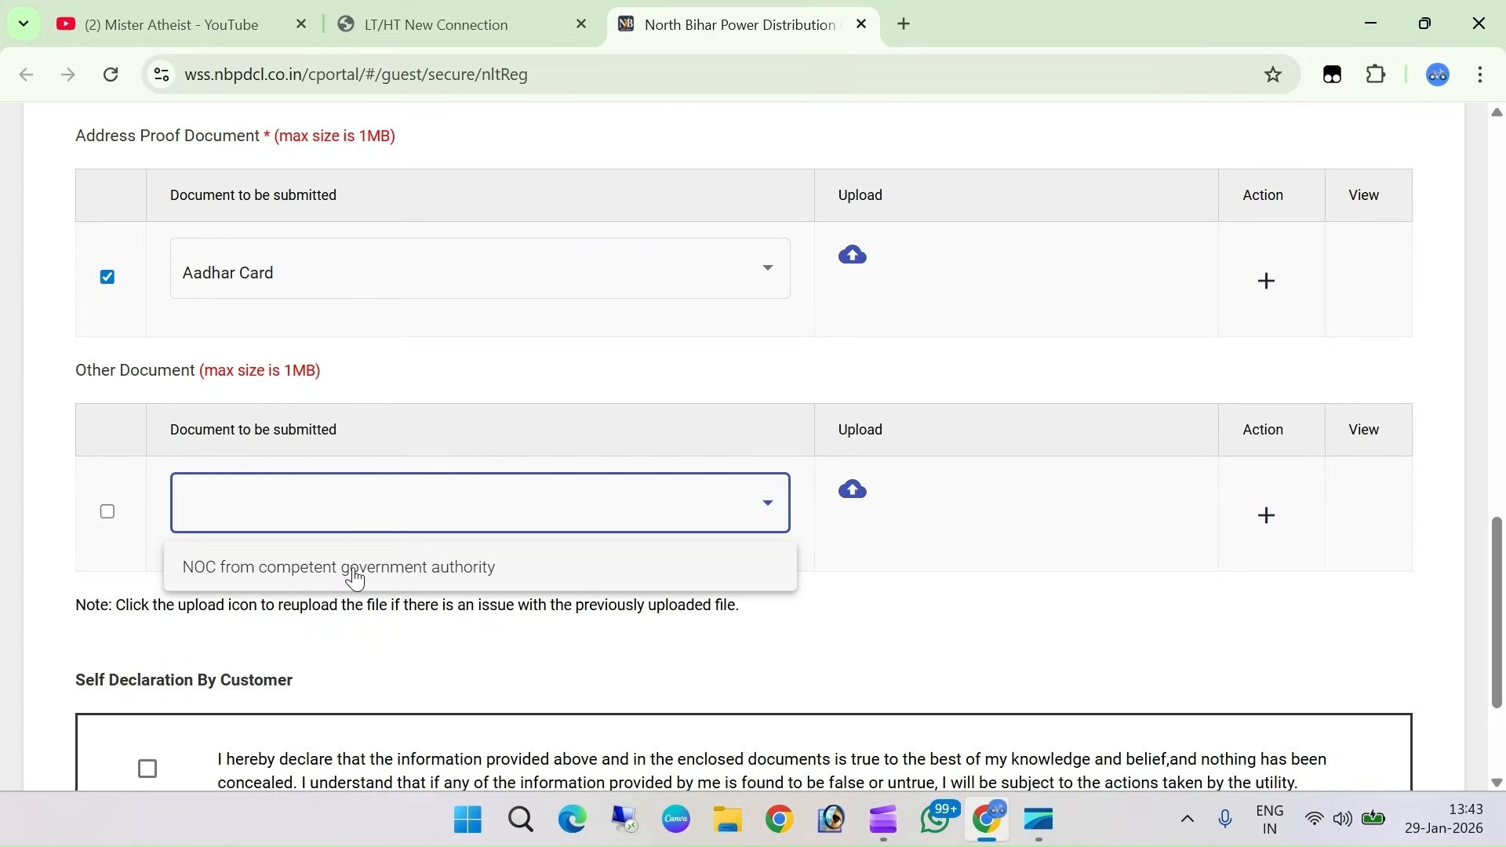
pyautogui.click(885, 497)
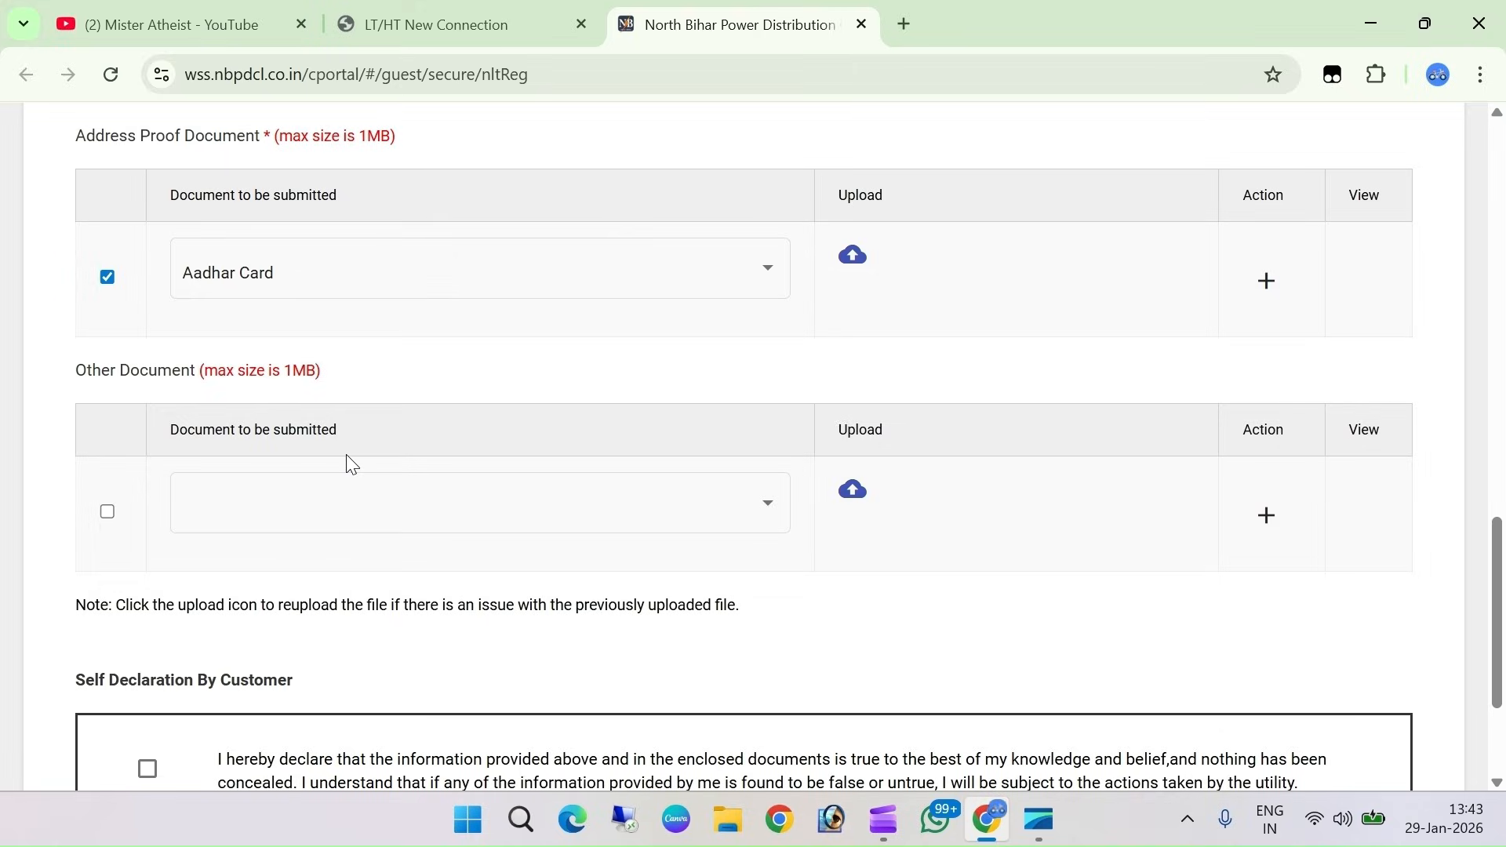
pyautogui.scroll(-1, 350, 464)
pyautogui.scroll(-1, 352, 480)
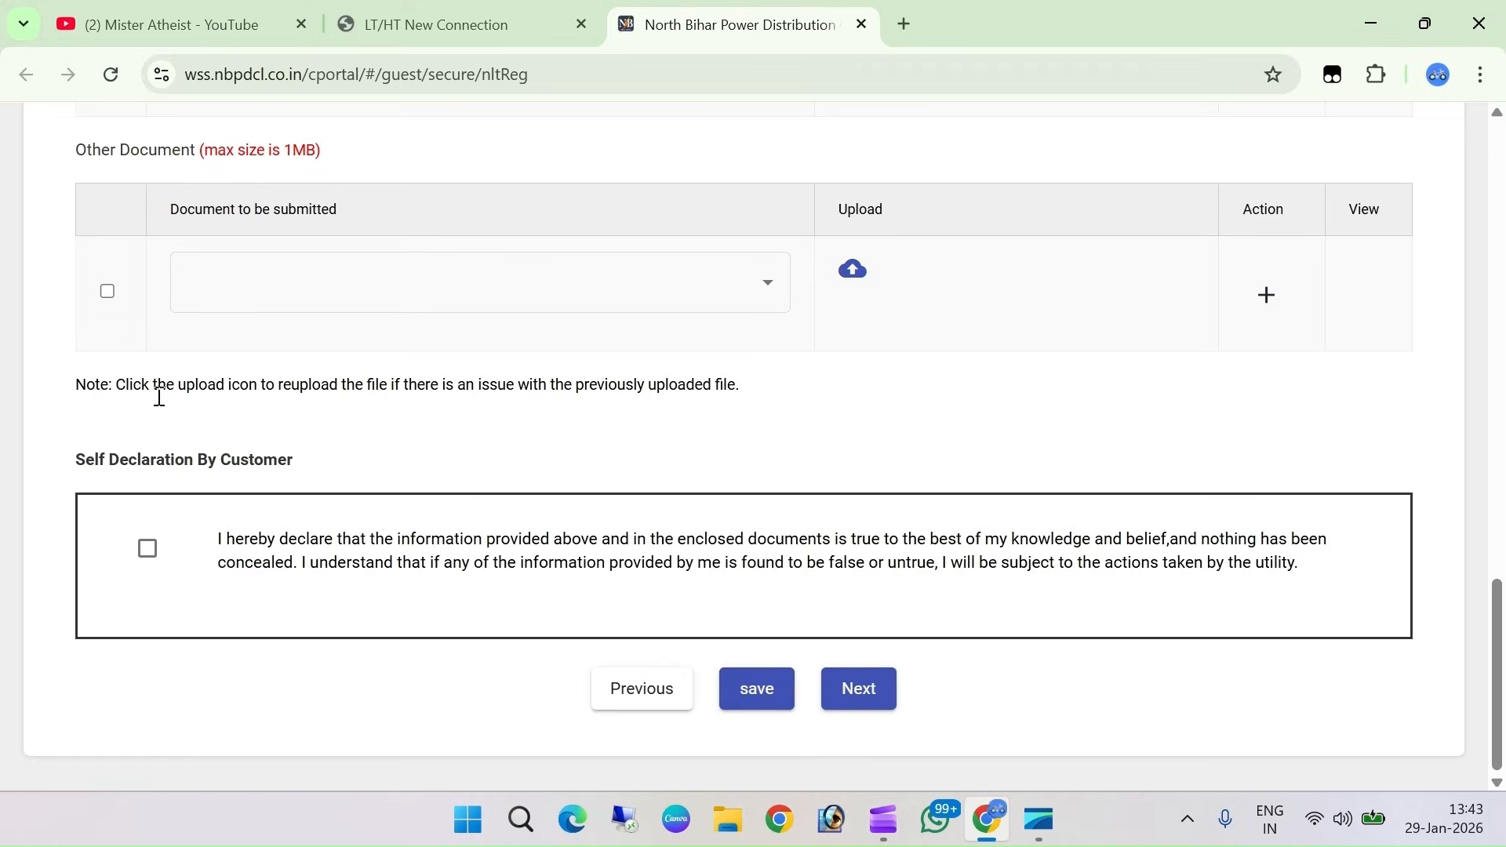
# Tick the Self Declaration By Customer checkbox
pyautogui.click(148, 550)
# Advance to the final step and enter 15 as the captcha answer
pyautogui.click(875, 698)
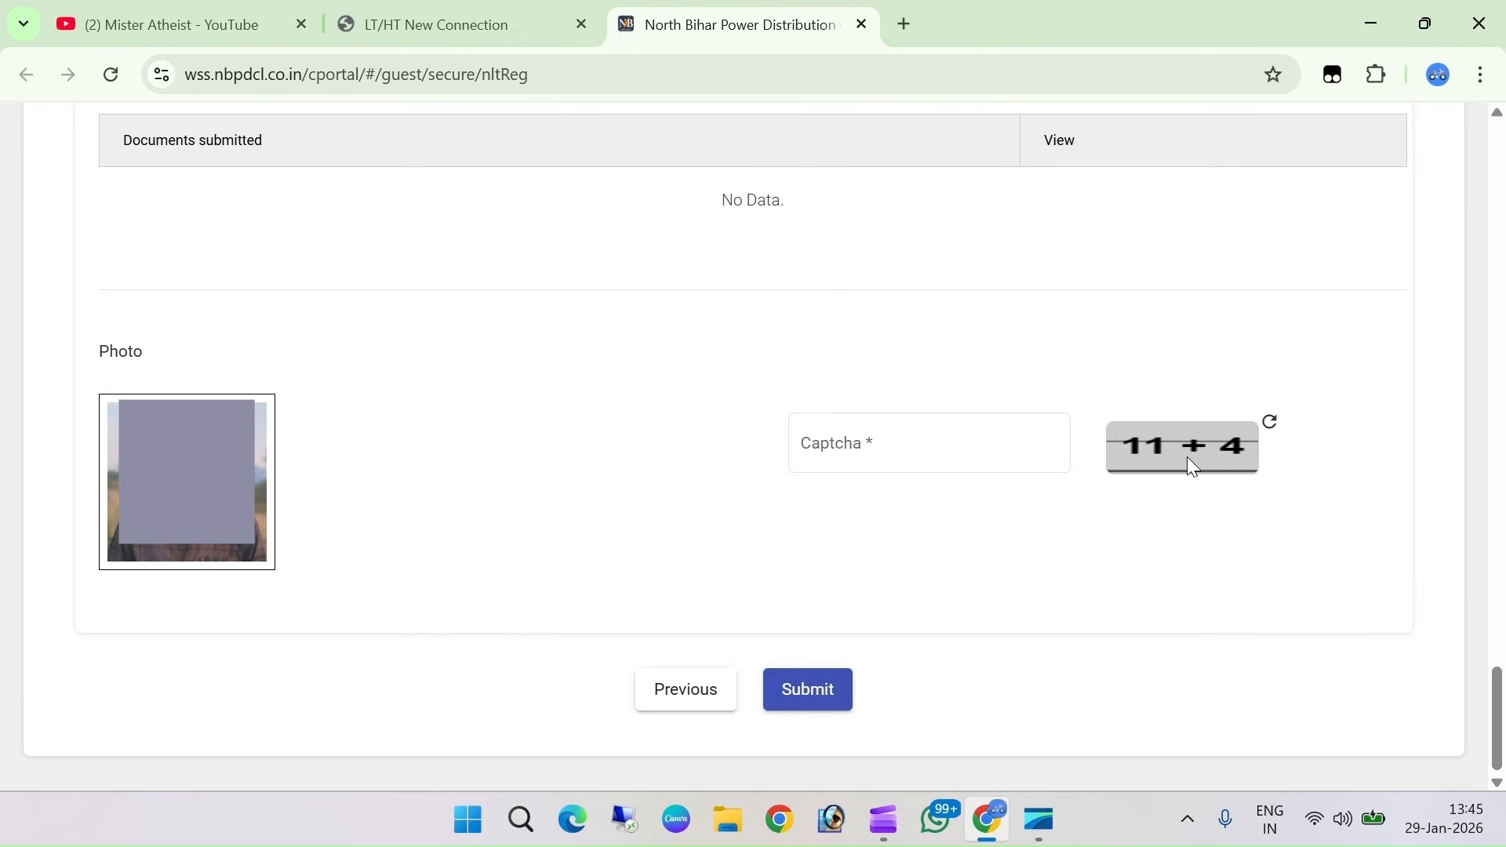
pyautogui.click(858, 466)
pyautogui.write('15')
pyautogui.click(889, 545)
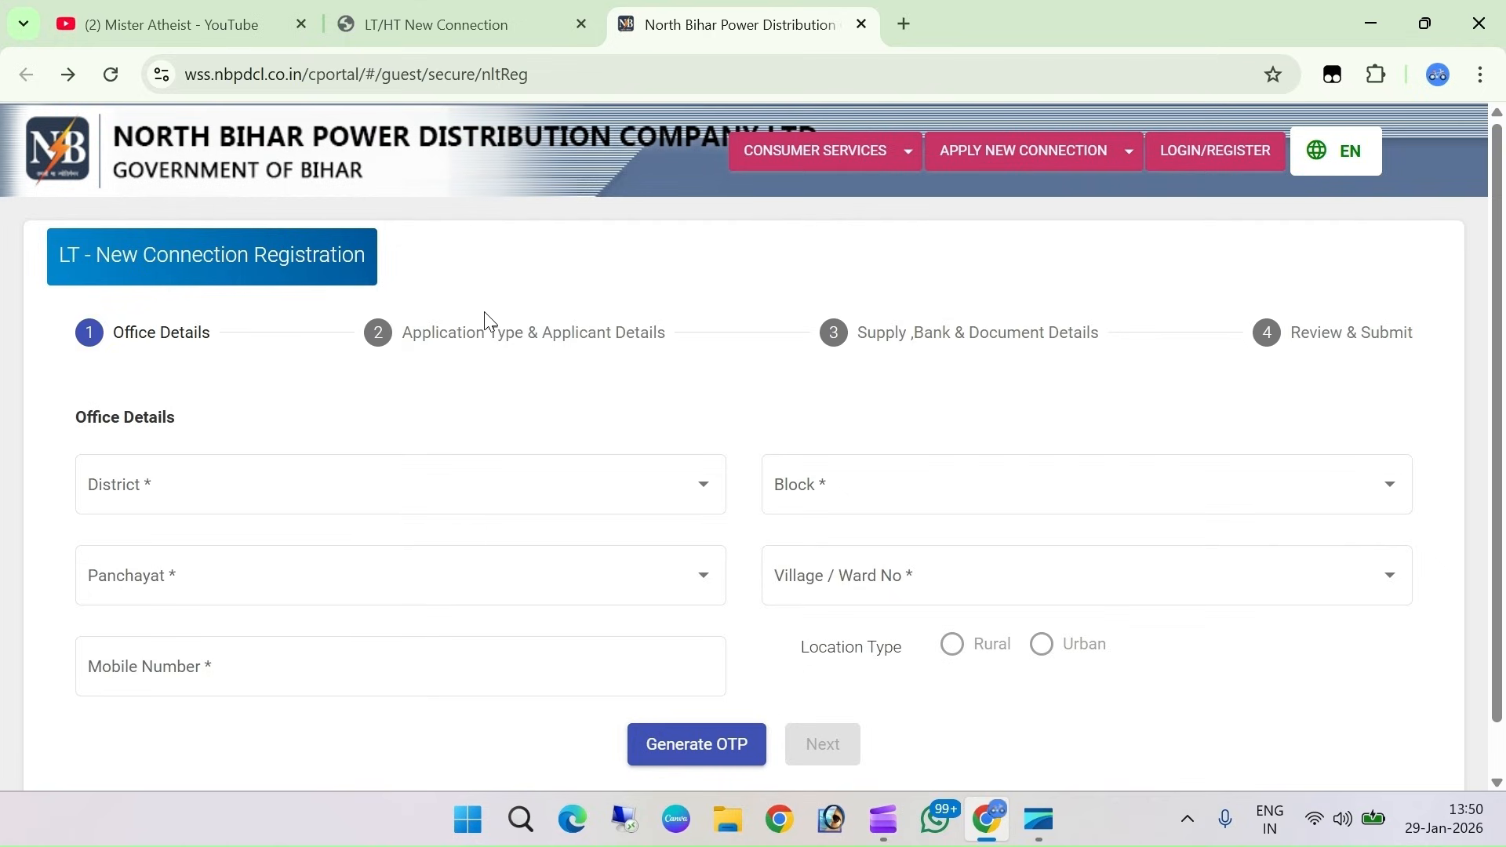
# Open New Application Status searching by Reference Number, then switch to the YouTube tab
pyautogui.click(1050, 155)
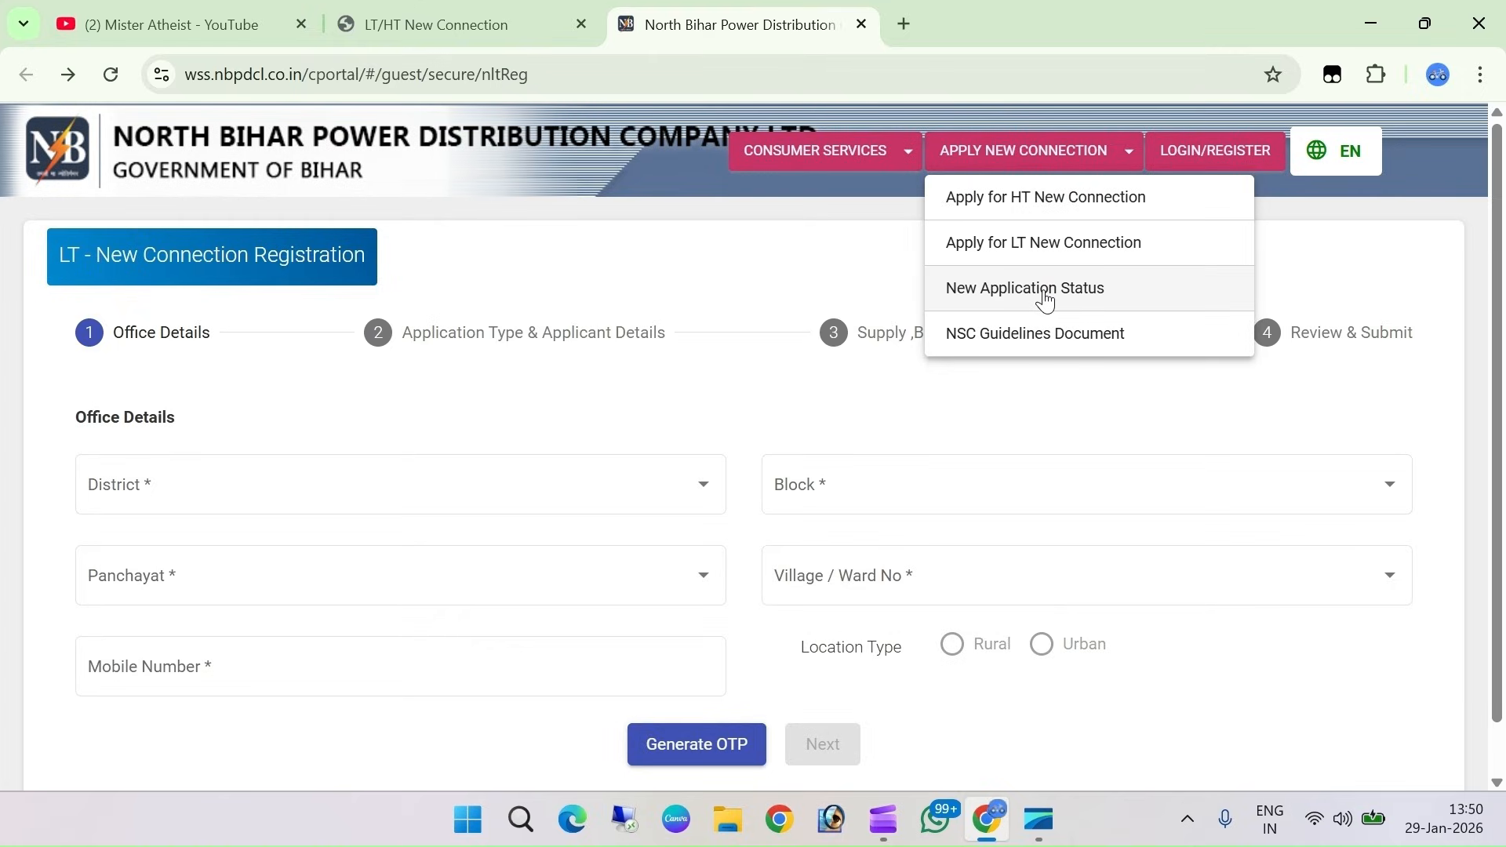
pyautogui.click(1019, 296)
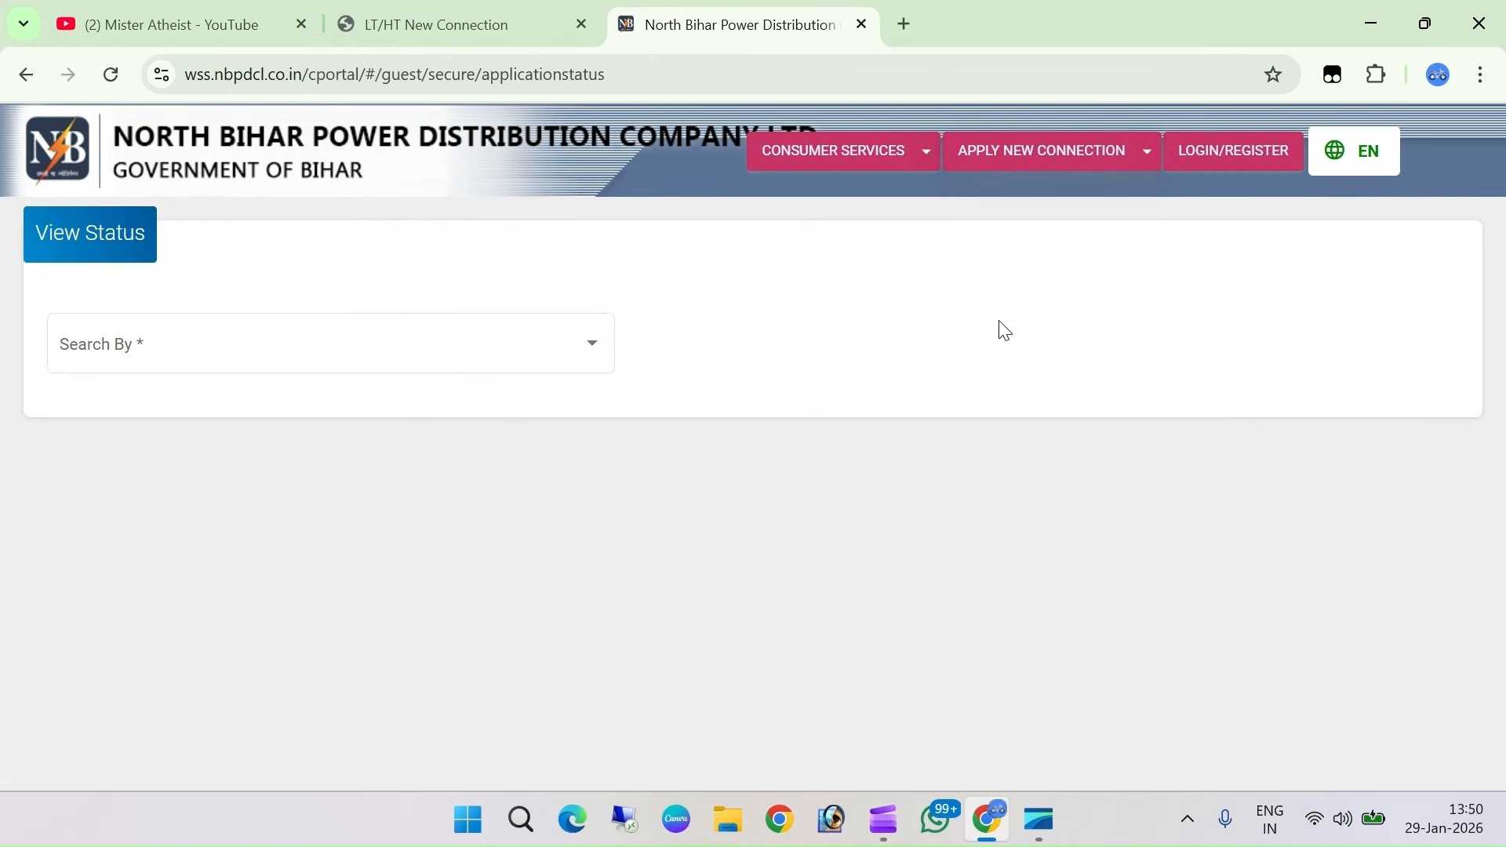
pyautogui.click(88, 362)
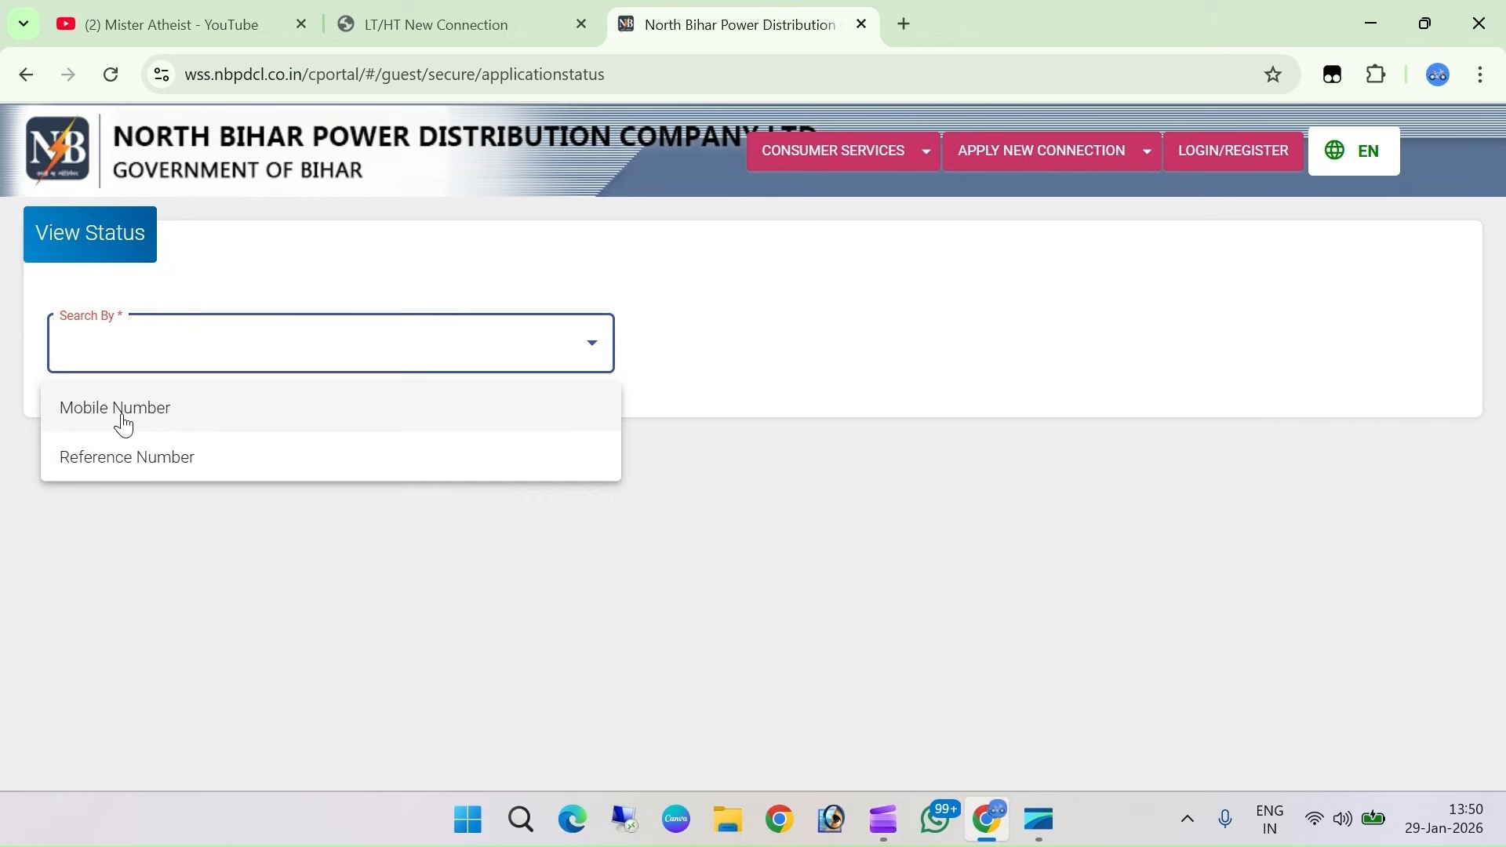
pyautogui.click(115, 463)
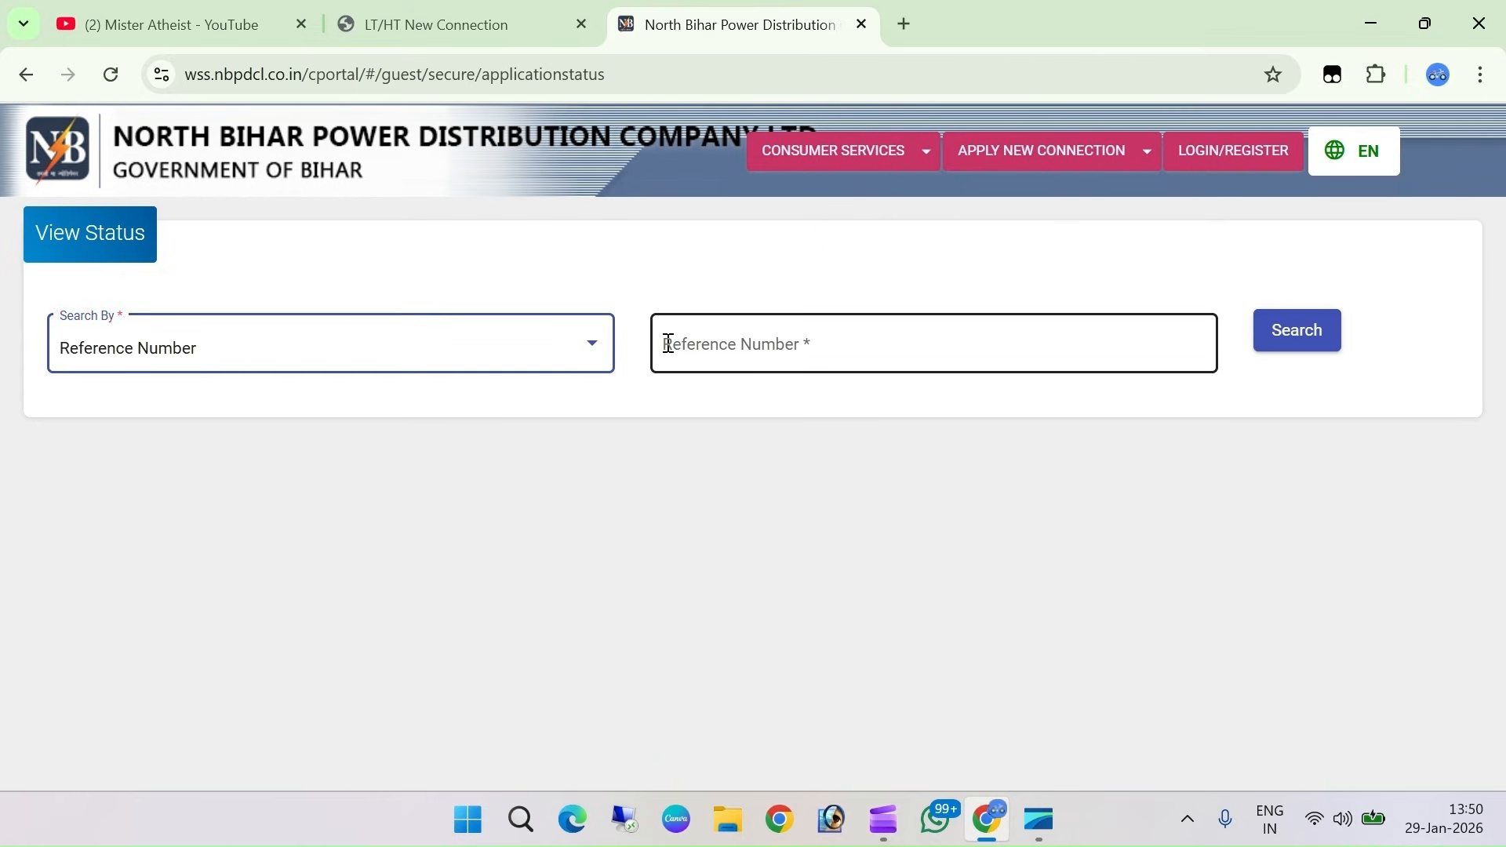
pyautogui.click(831, 346)
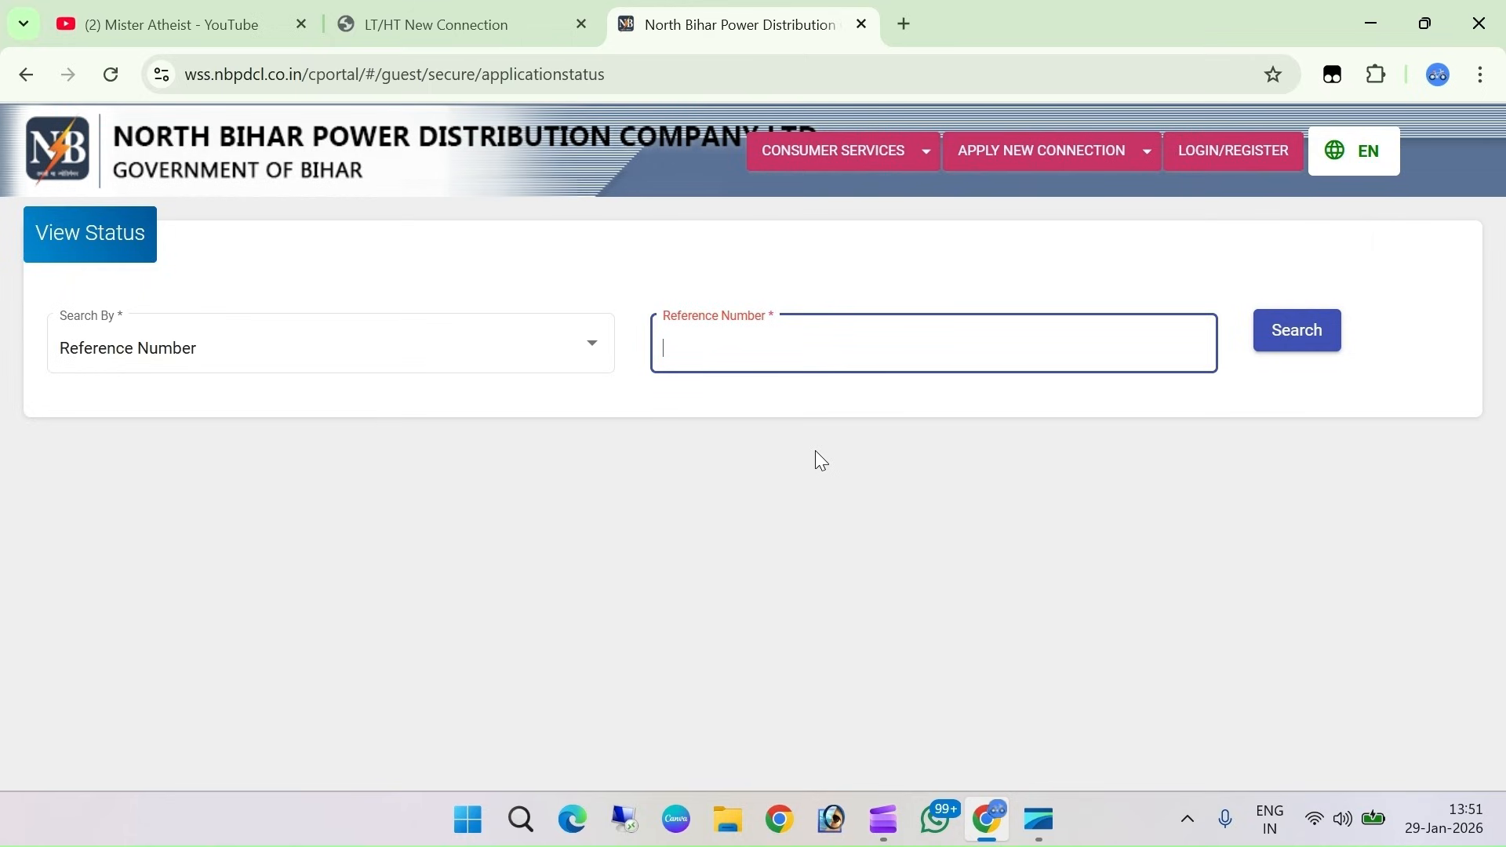
pyautogui.click(192, 24)
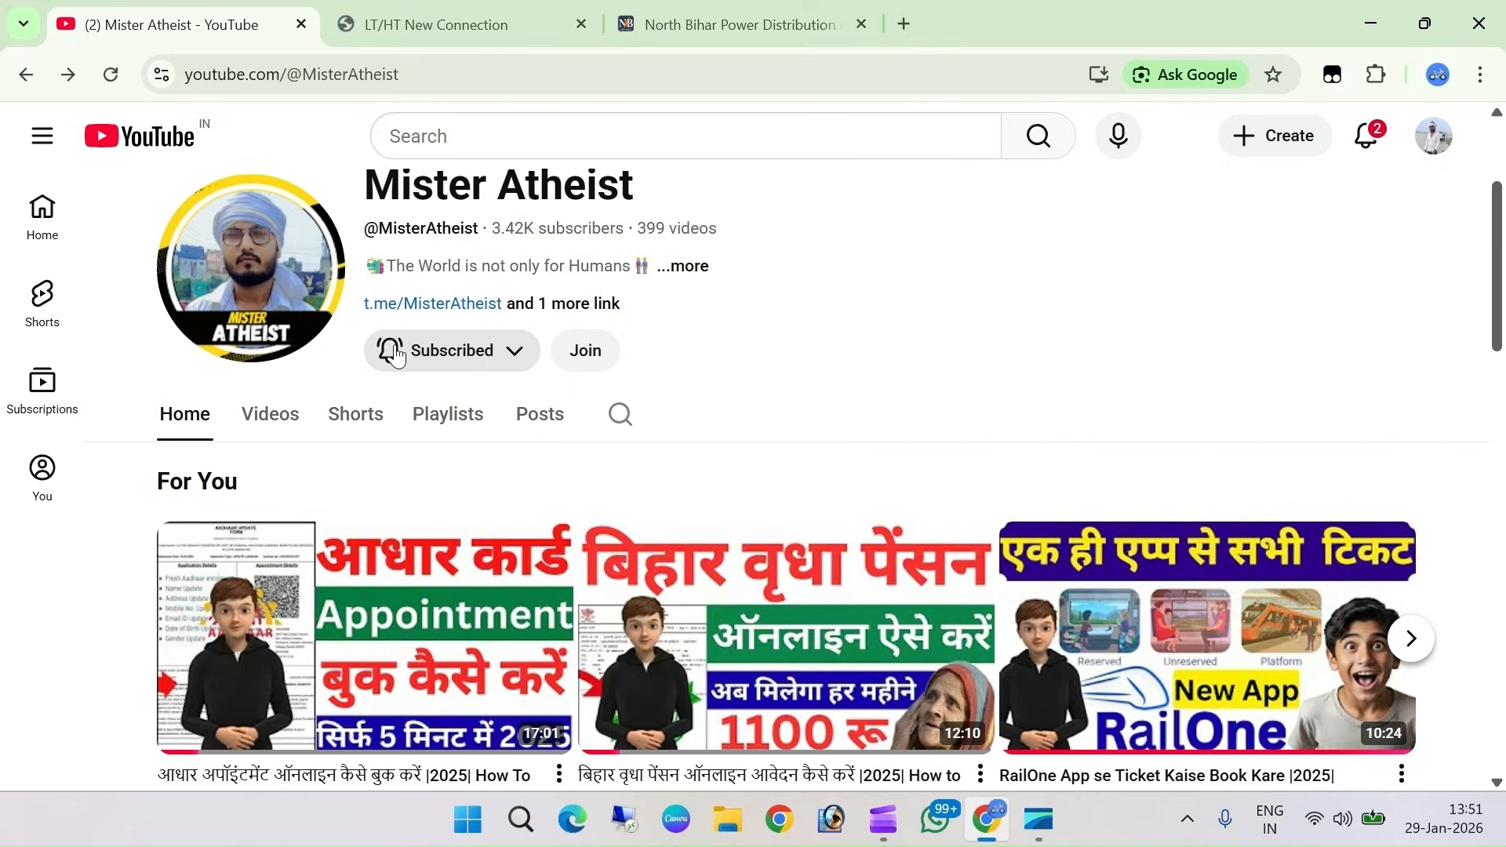